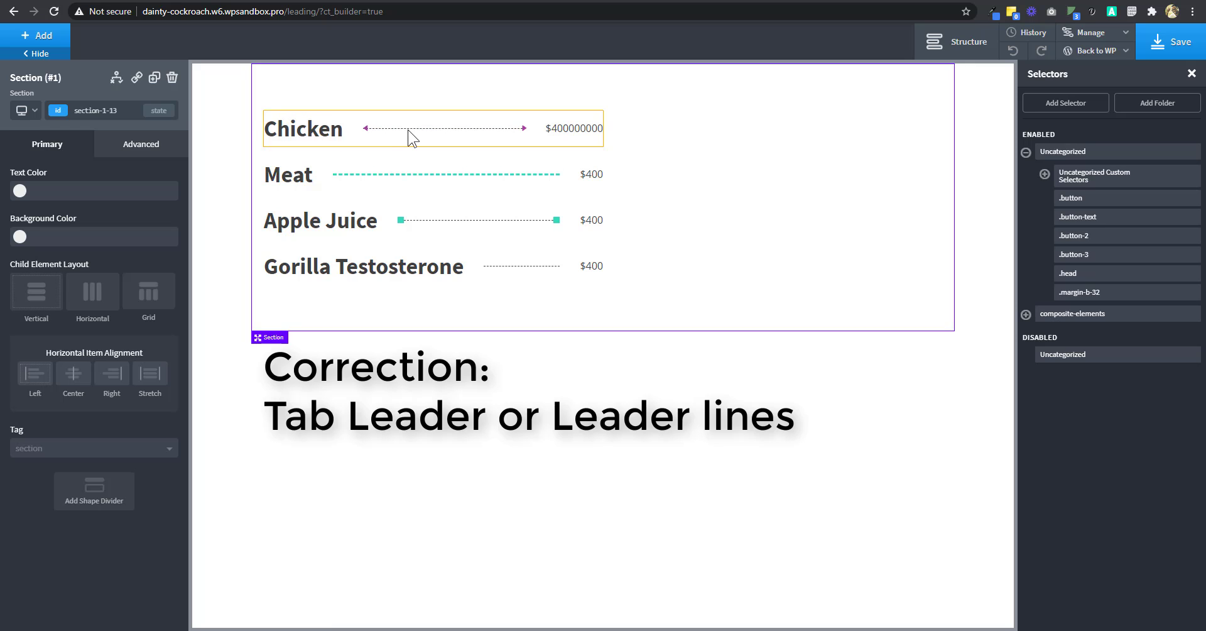
{"action": "left_click", "coordinate": [409, 133]}
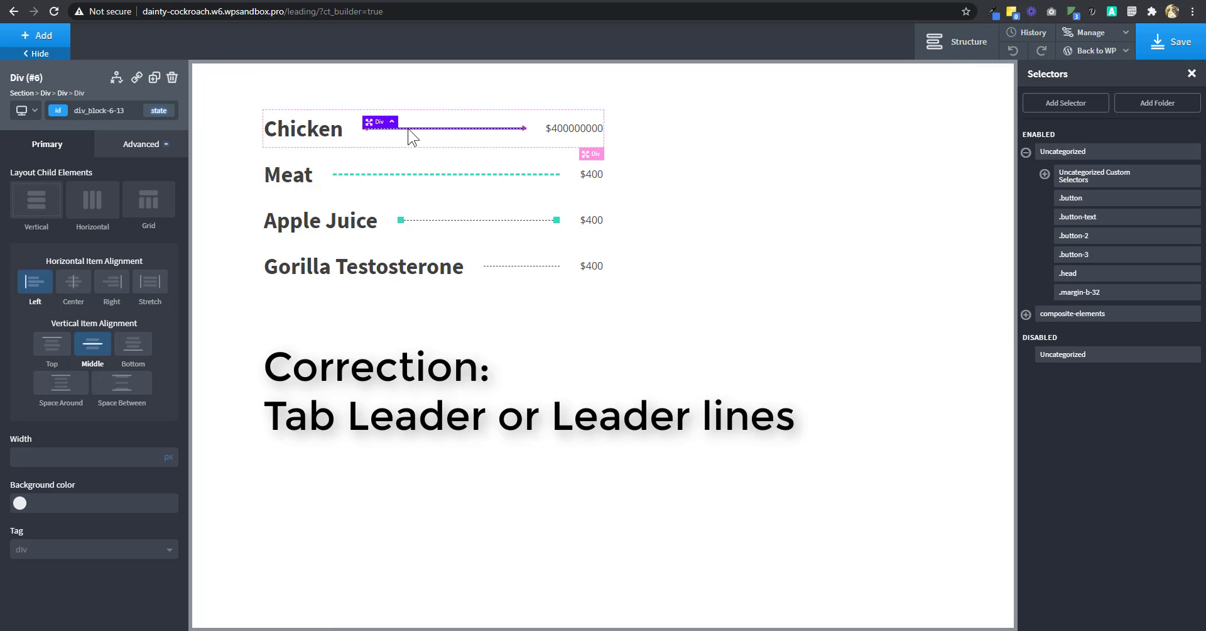
{"action": "left_click", "coordinate": [684, 119]}
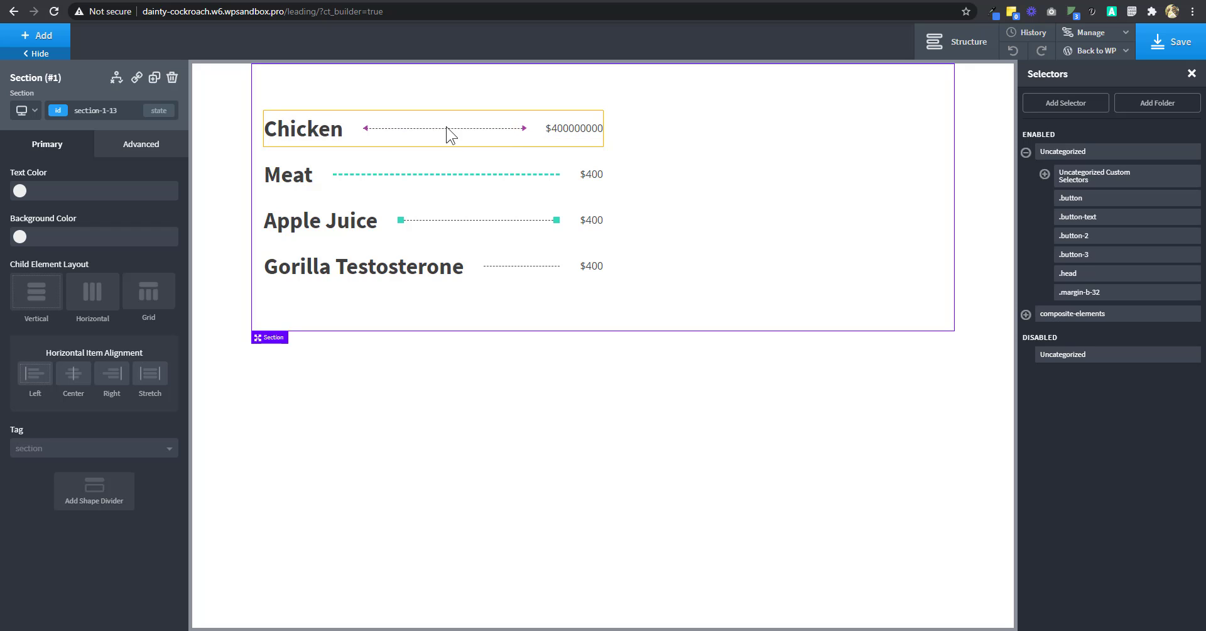
{"action": "left_click", "coordinate": [495, 129]}
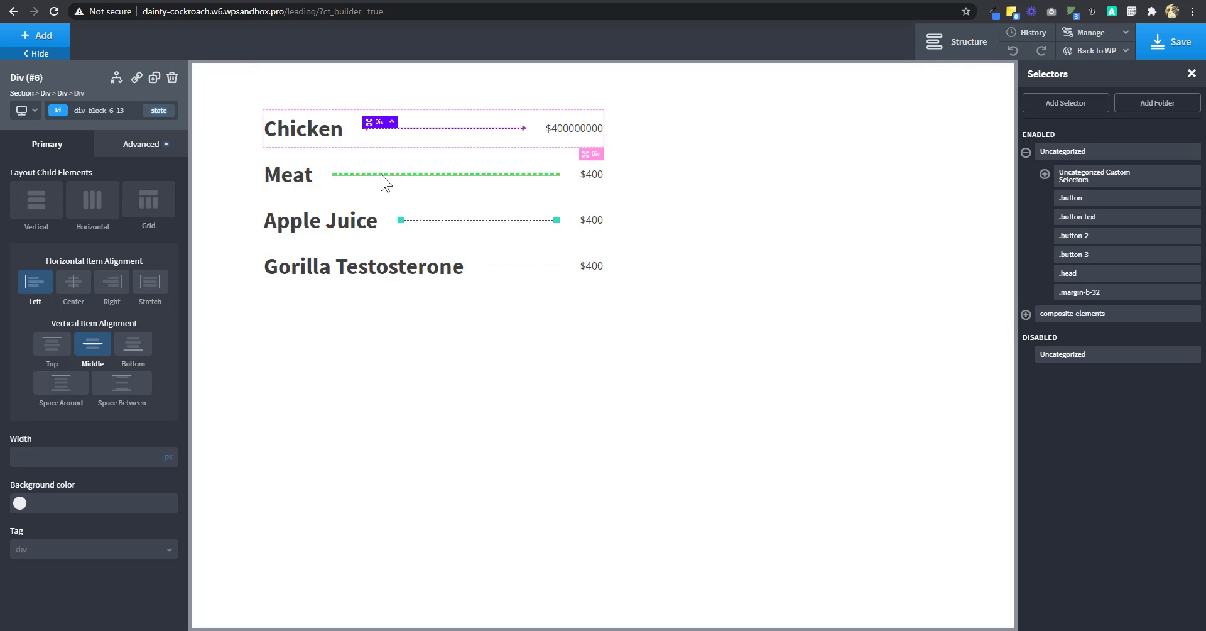
- Change the first menu row's heading to "Chicken flavour"
{"action": "double_click", "coordinate": [342, 132]}
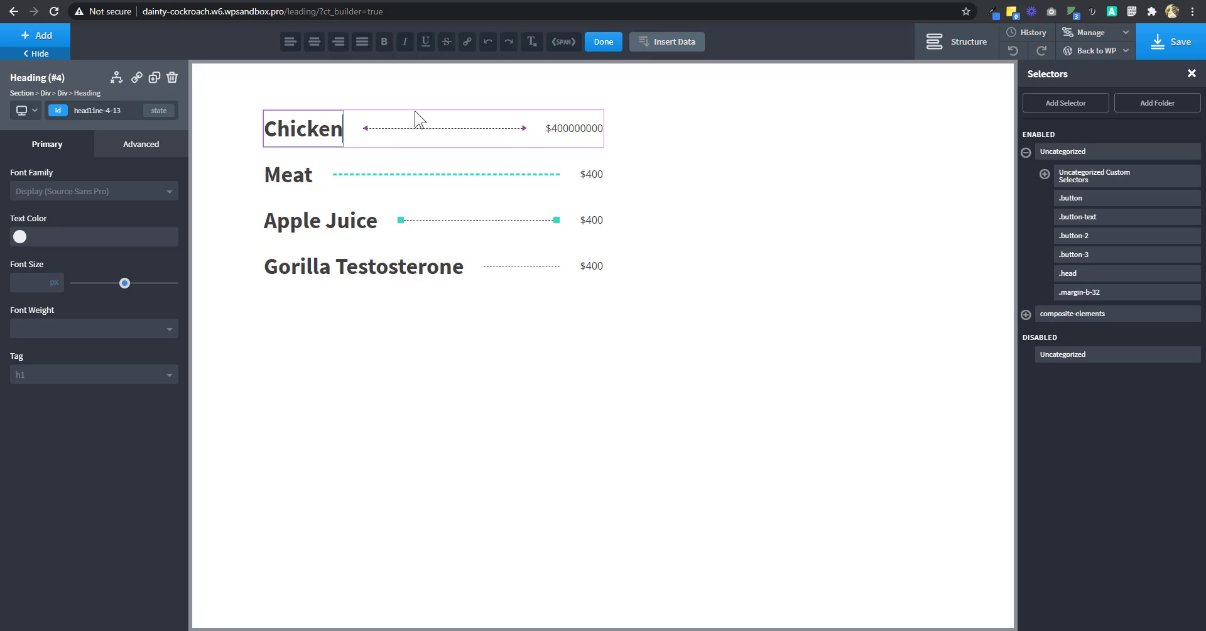
{"action": "type", "text": "flavour"}
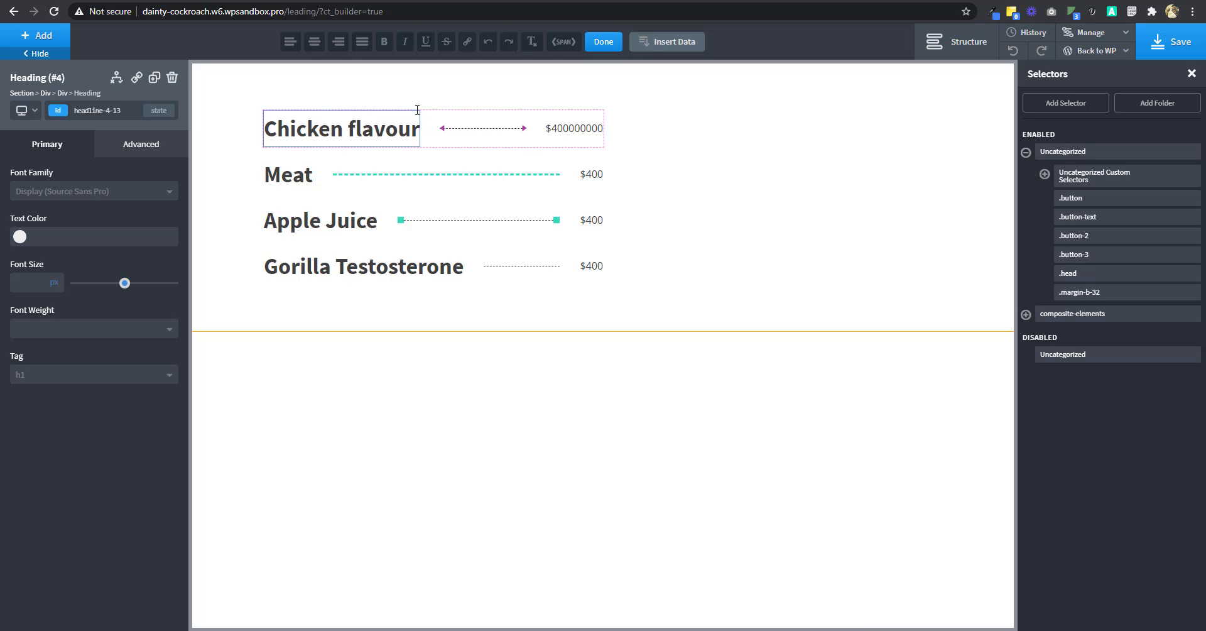
{"action": "left_click", "coordinate": [495, 136]}
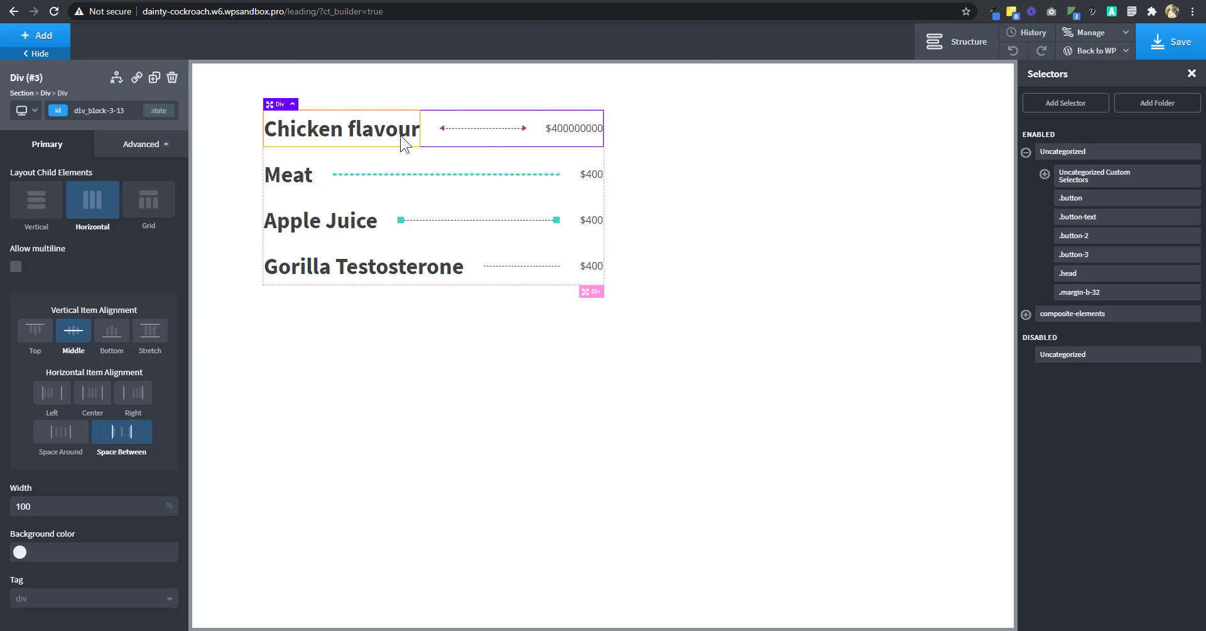
- Shorten the Chicken flavour row's price to $400
{"action": "double_click", "coordinate": [569, 128]}
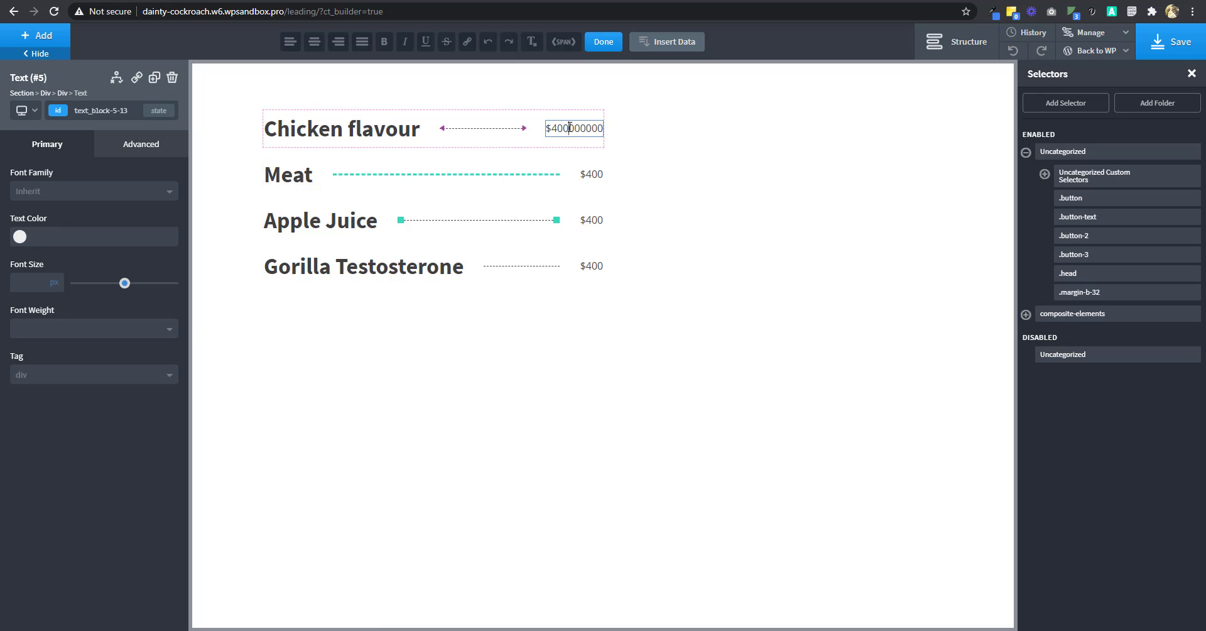
{"action": "key", "text": "Delete"}
{"action": "key", "text": "Delete"}
{"action": "key", "text": "Delete"}
{"action": "key", "text": "Delete"}
{"action": "key", "text": "Delete"}
{"action": "key", "text": "Delete"}
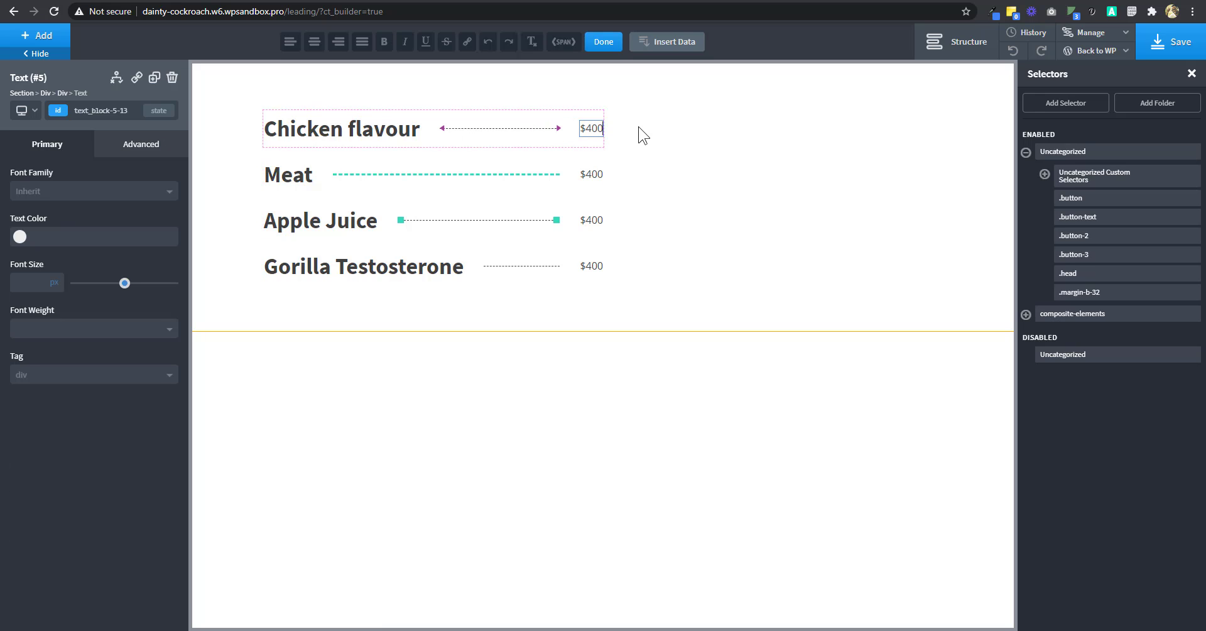
{"action": "left_click", "coordinate": [668, 142]}
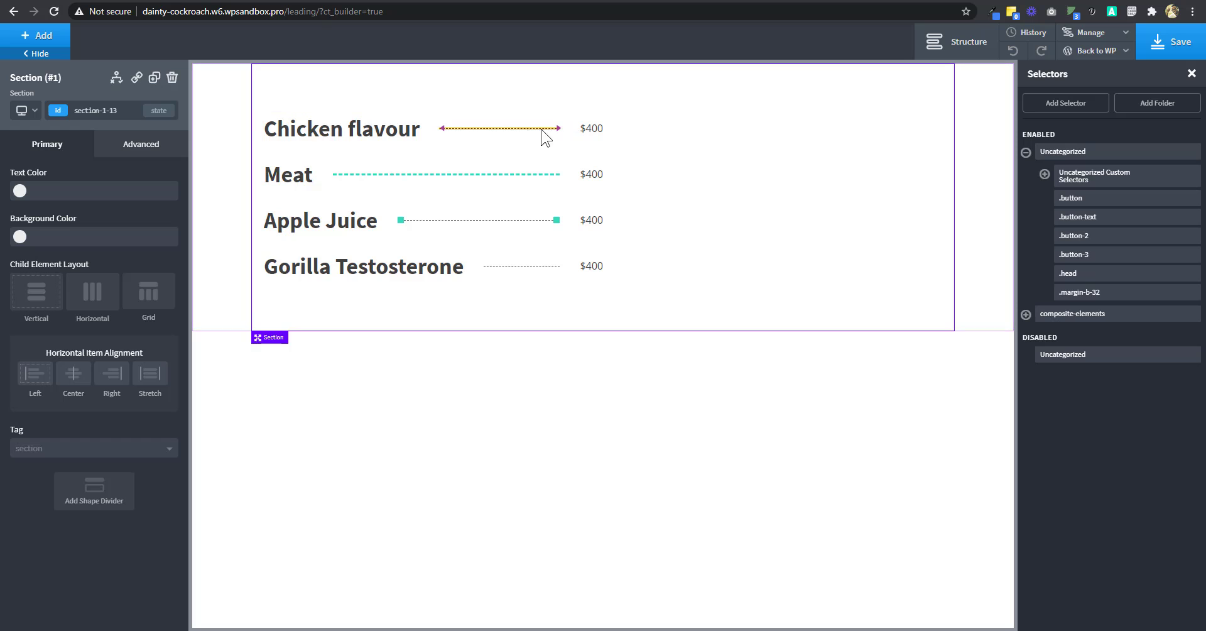
{"action": "left_click", "coordinate": [494, 138]}
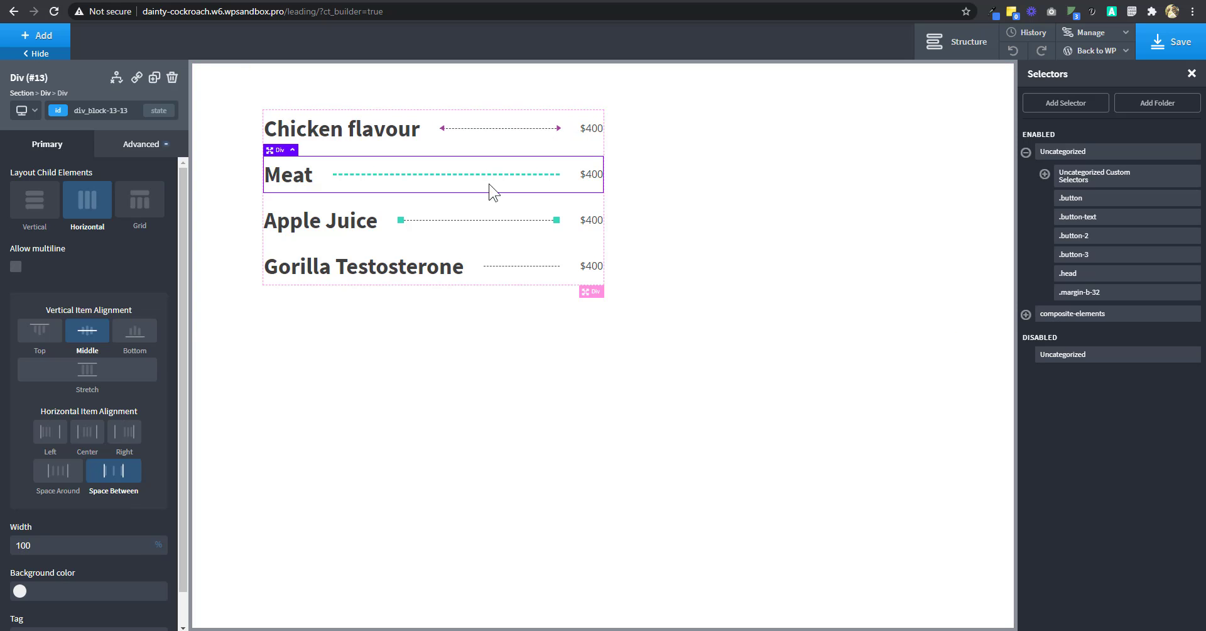
{"action": "left_click", "coordinate": [493, 218]}
{"action": "left_click", "coordinate": [498, 270]}
{"action": "left_click", "coordinate": [490, 218]}
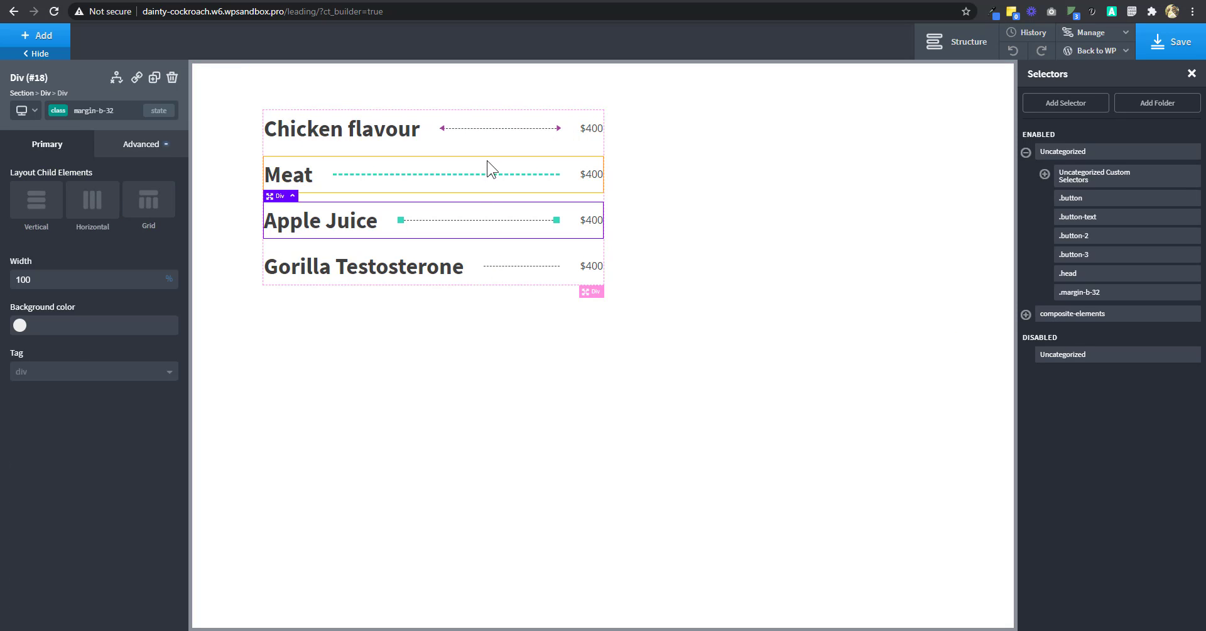
{"action": "left_click", "coordinate": [490, 170]}
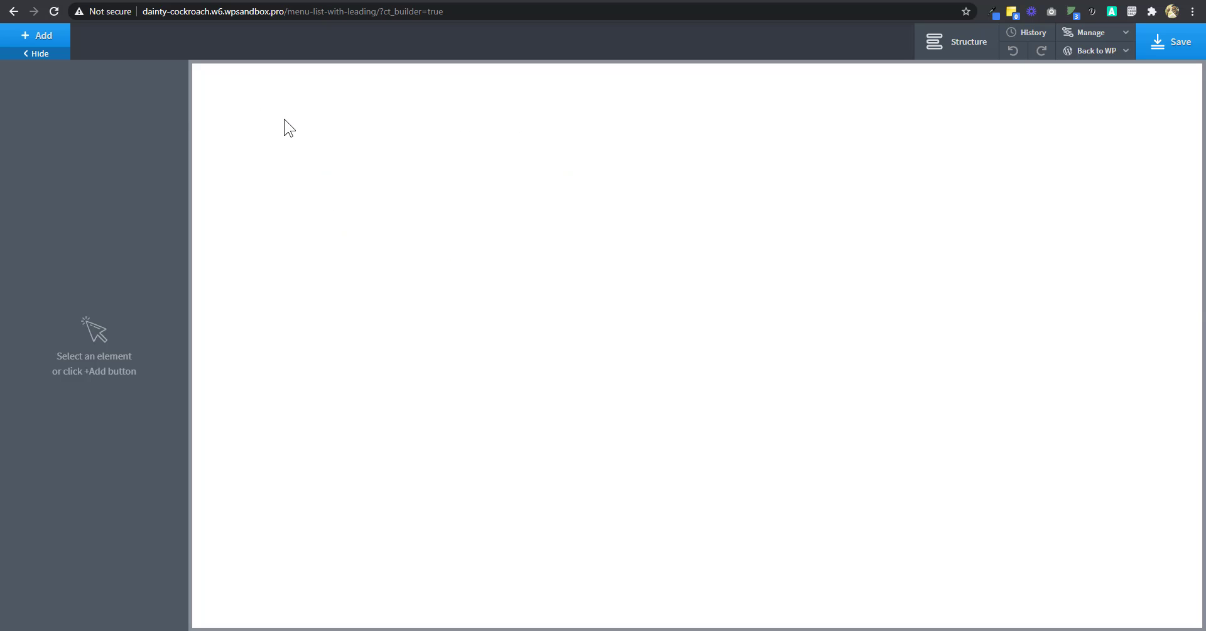
- Add a section to the blank menu-list-with-leading page and place a div inside it
{"action": "left_click", "coordinate": [41, 39]}
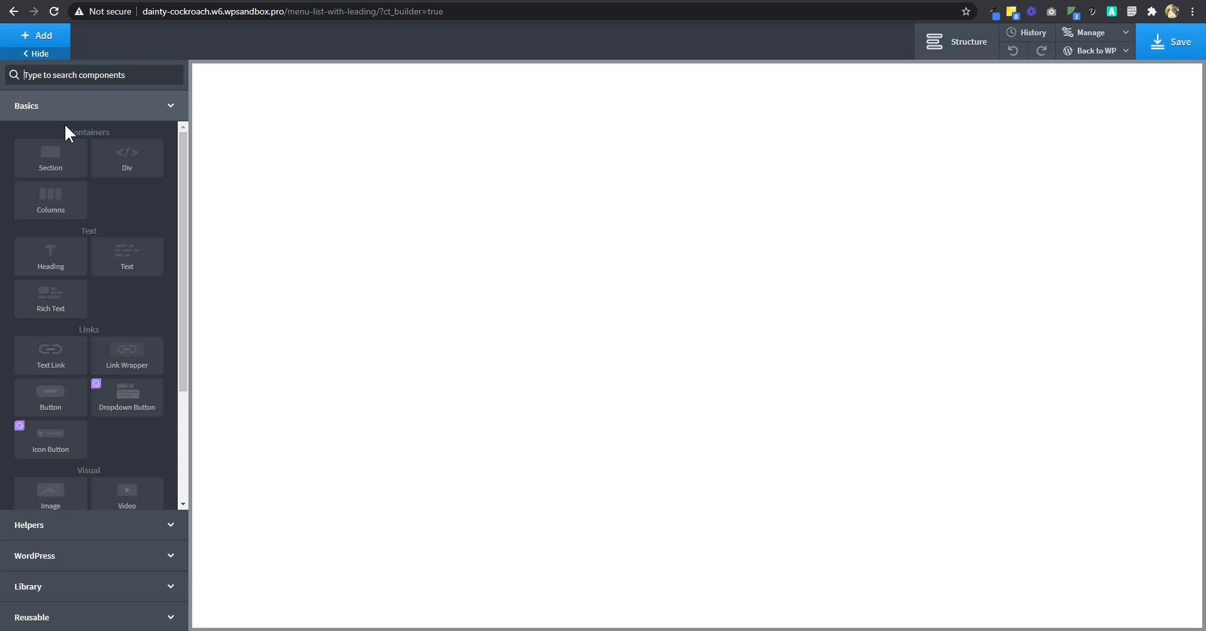
{"action": "left_click", "coordinate": [67, 162]}
{"action": "left_click", "coordinate": [41, 40]}
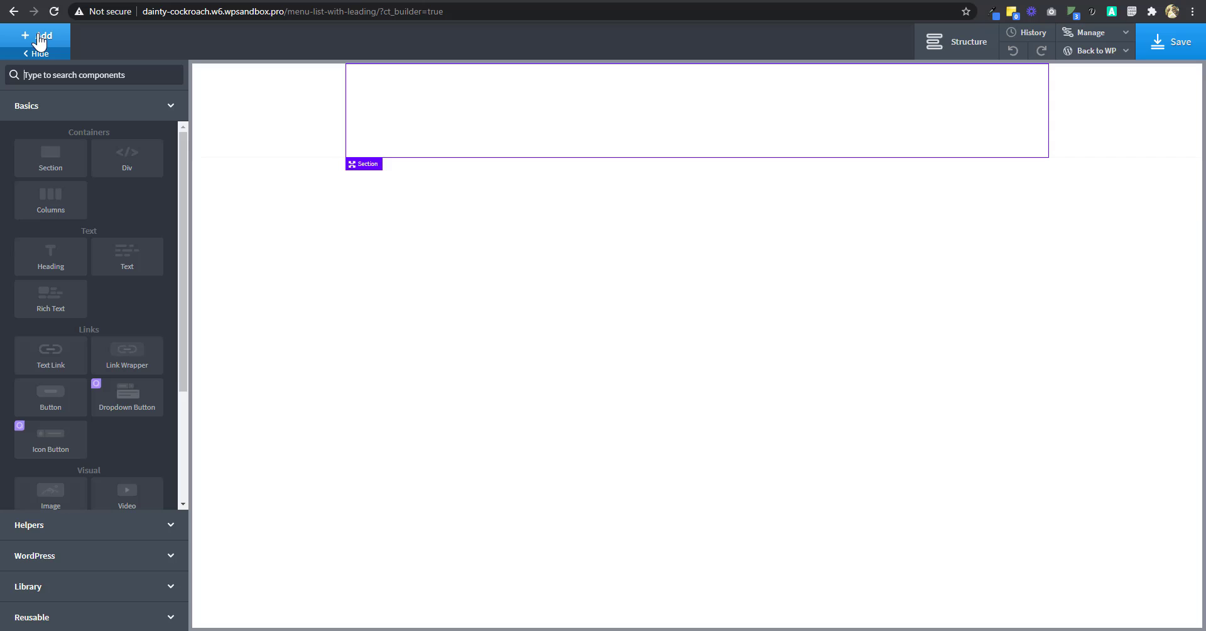
{"action": "left_click", "coordinate": [127, 161]}
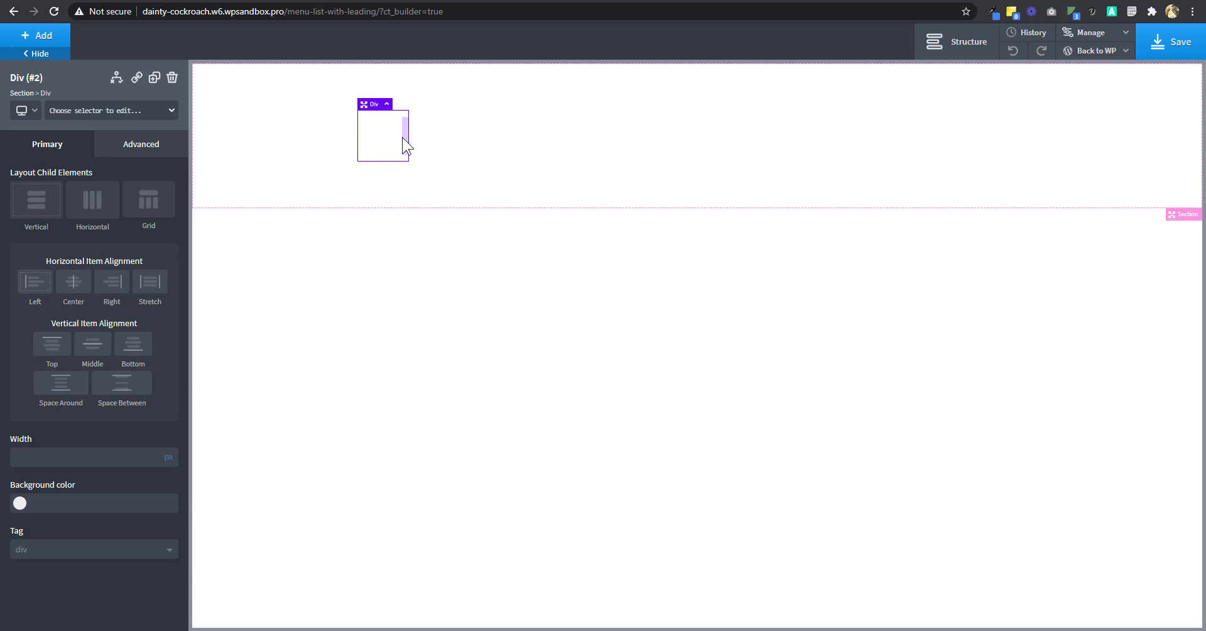
- Insert a heading into the div, followed by a nested empty div beneath it
{"action": "left_click", "coordinate": [38, 35]}
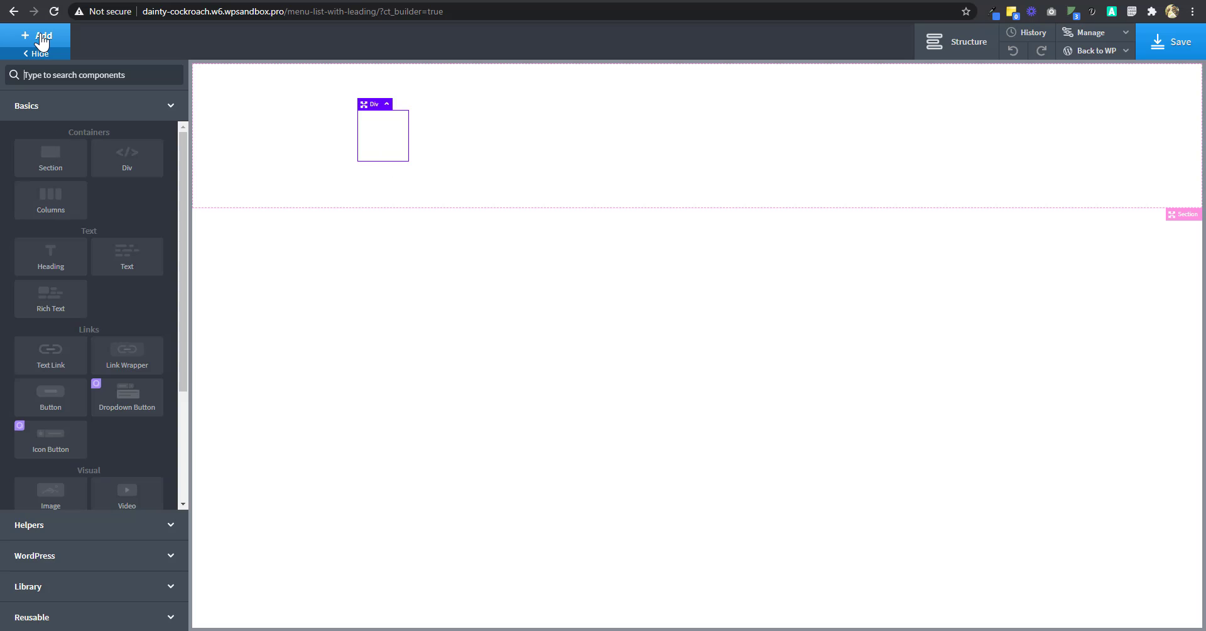
{"action": "left_click", "coordinate": [55, 263]}
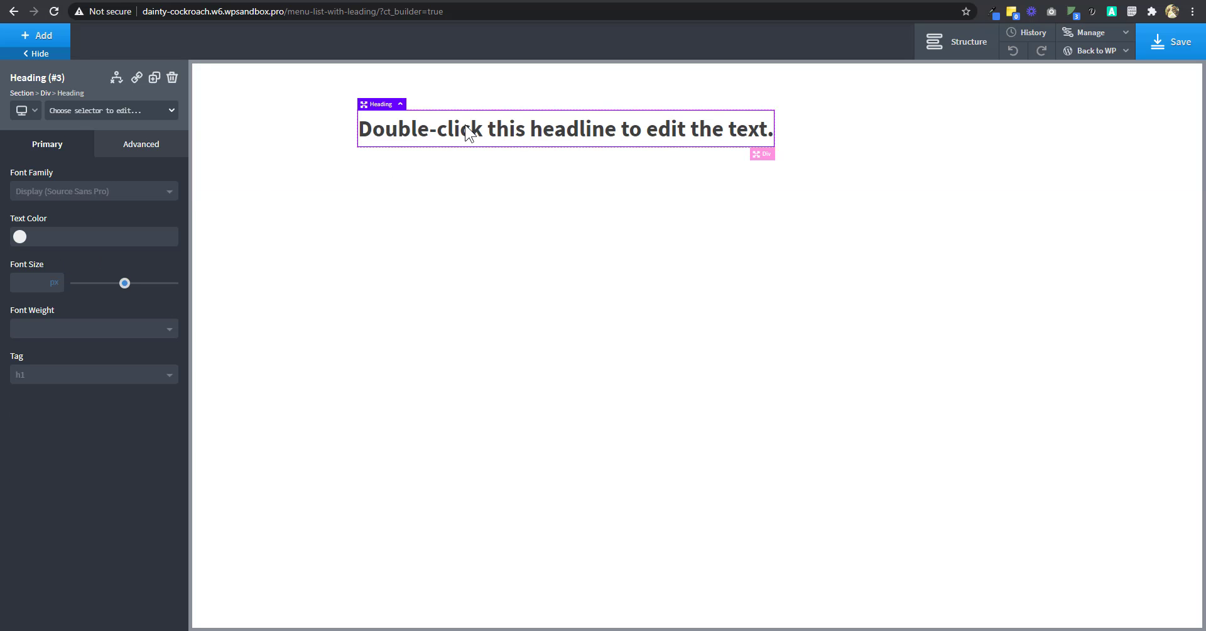
{"action": "left_click", "coordinate": [43, 39]}
{"action": "left_click", "coordinate": [125, 169]}
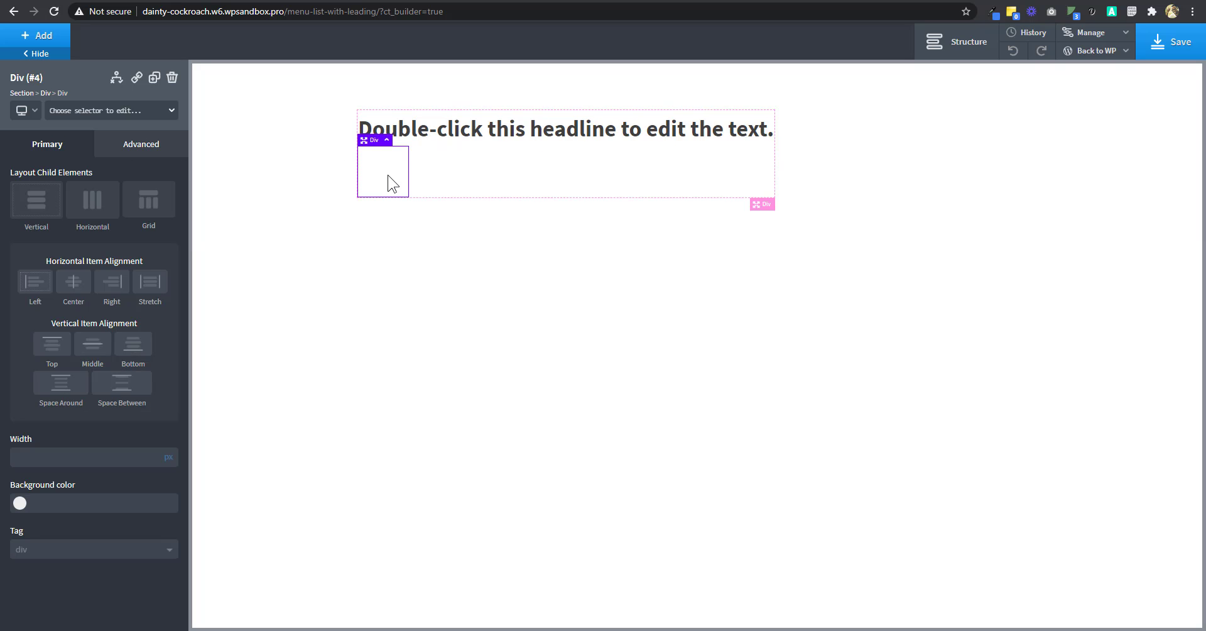
- Add a text element to the outer div, below the nested empty div
{"action": "left_click", "coordinate": [38, 40]}
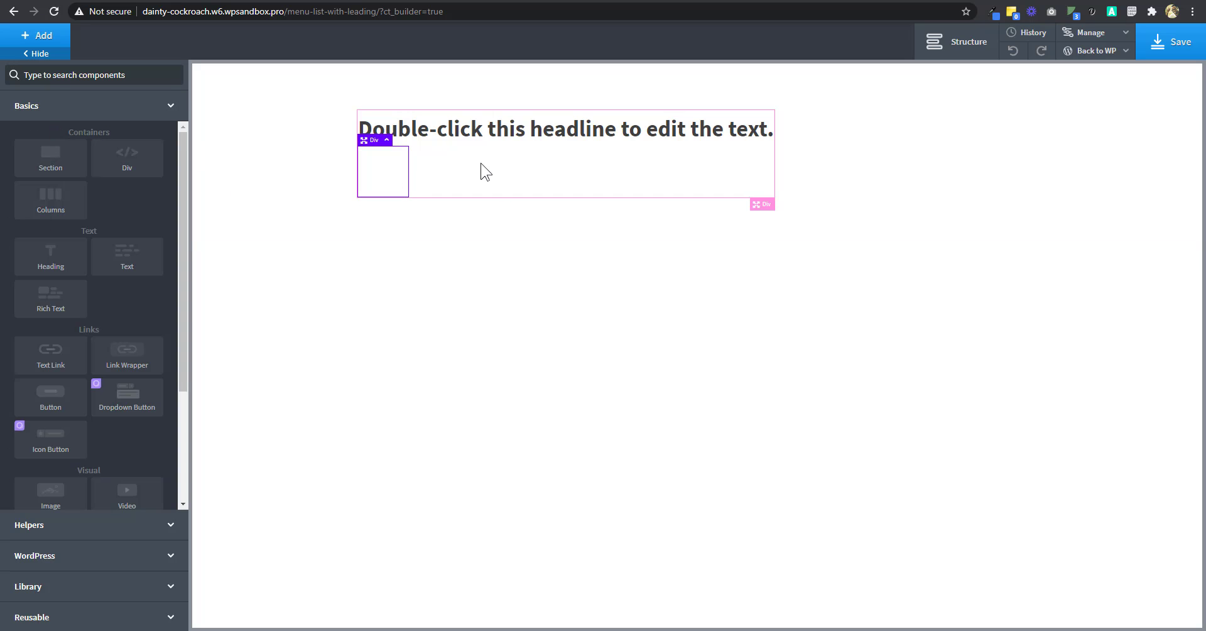
{"action": "left_click", "coordinate": [513, 173]}
{"action": "left_click", "coordinate": [12, 39]}
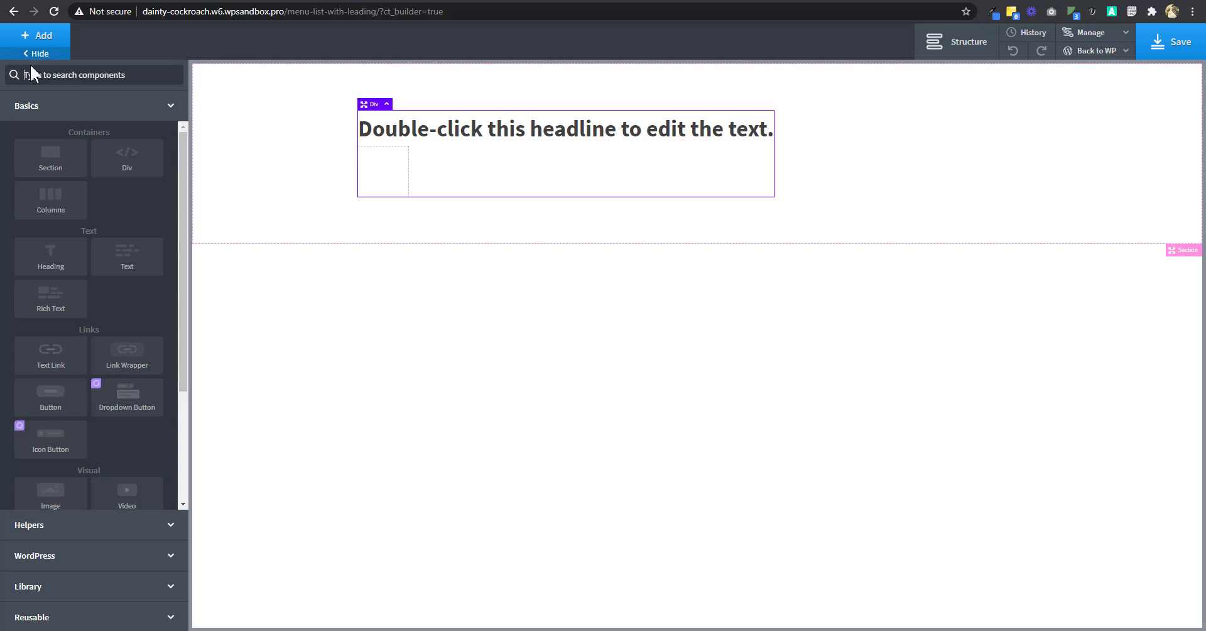
{"action": "left_click", "coordinate": [119, 264]}
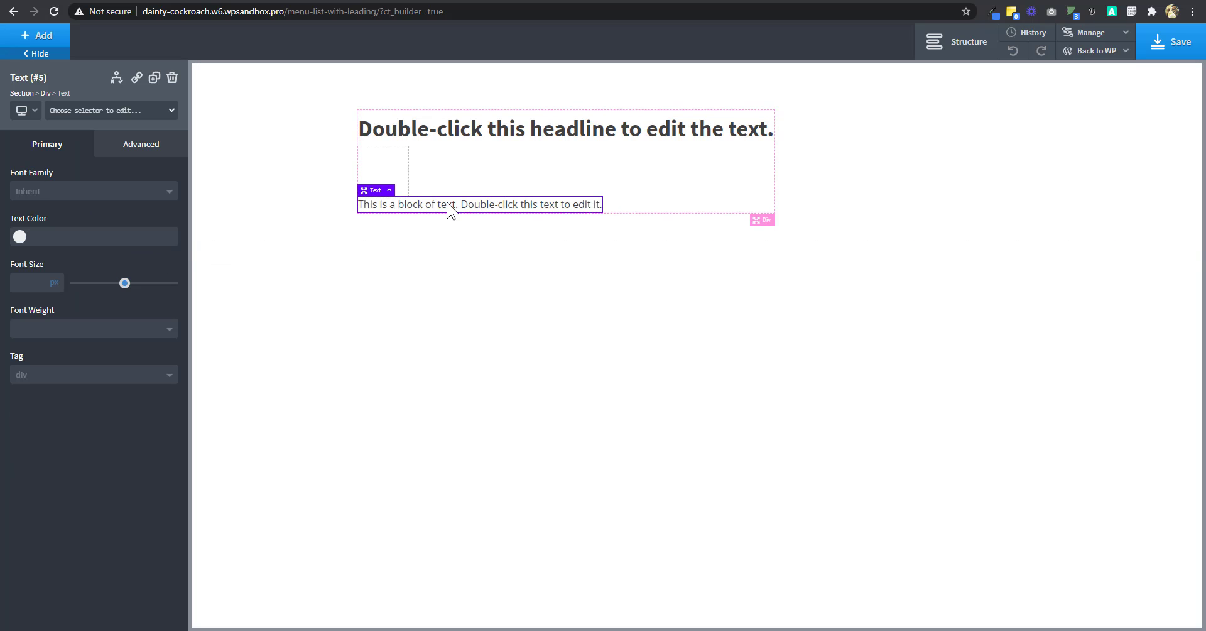
- Make the outer div 50% wide and lay out its child elements horizontally with middle vertical alignment
{"action": "left_click", "coordinate": [657, 201]}
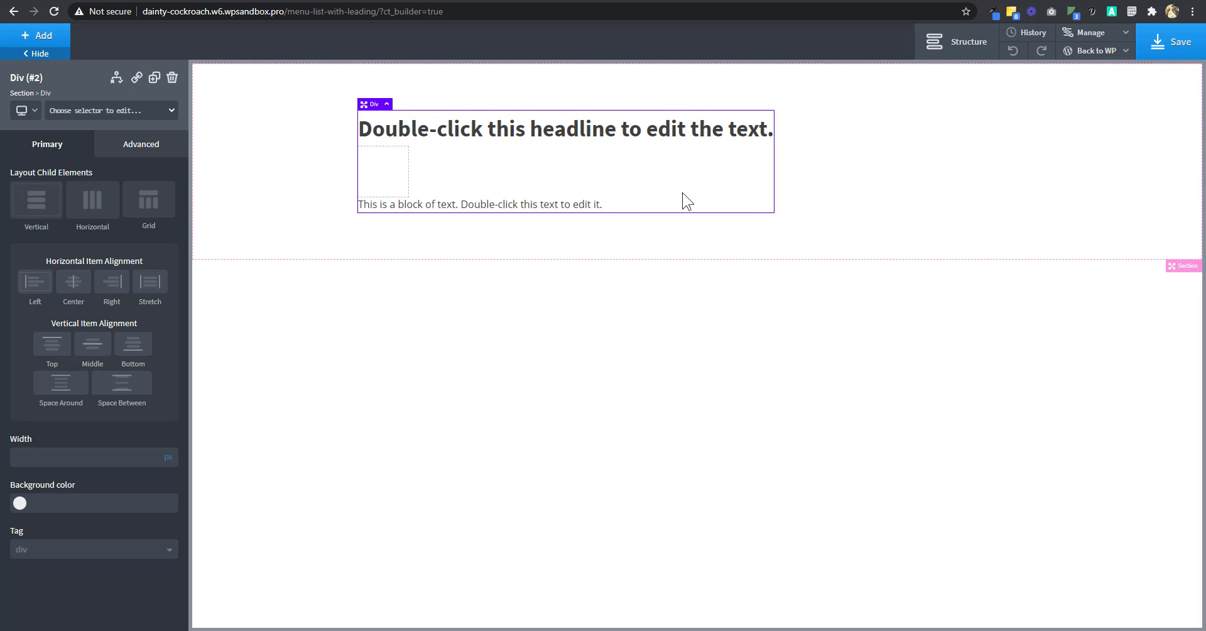
{"action": "left_click", "coordinate": [168, 457]}
{"action": "left_click", "coordinate": [121, 459]}
{"action": "type", "text": "500"}
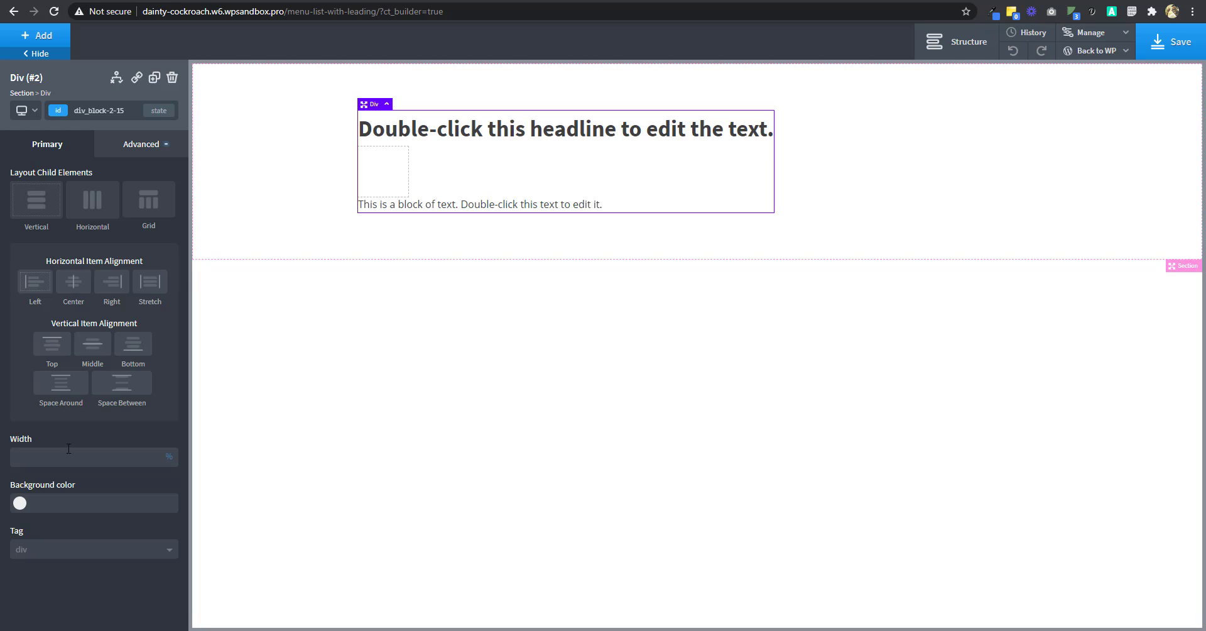
{"action": "type", "text": "50"}
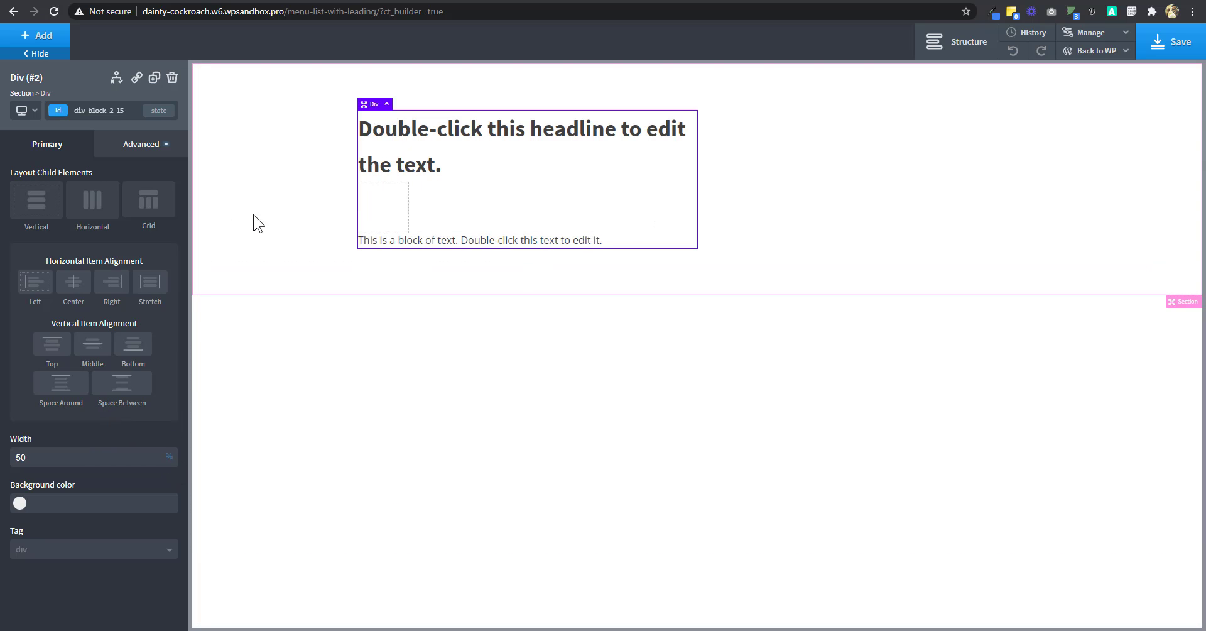
{"action": "left_click", "coordinate": [94, 209]}
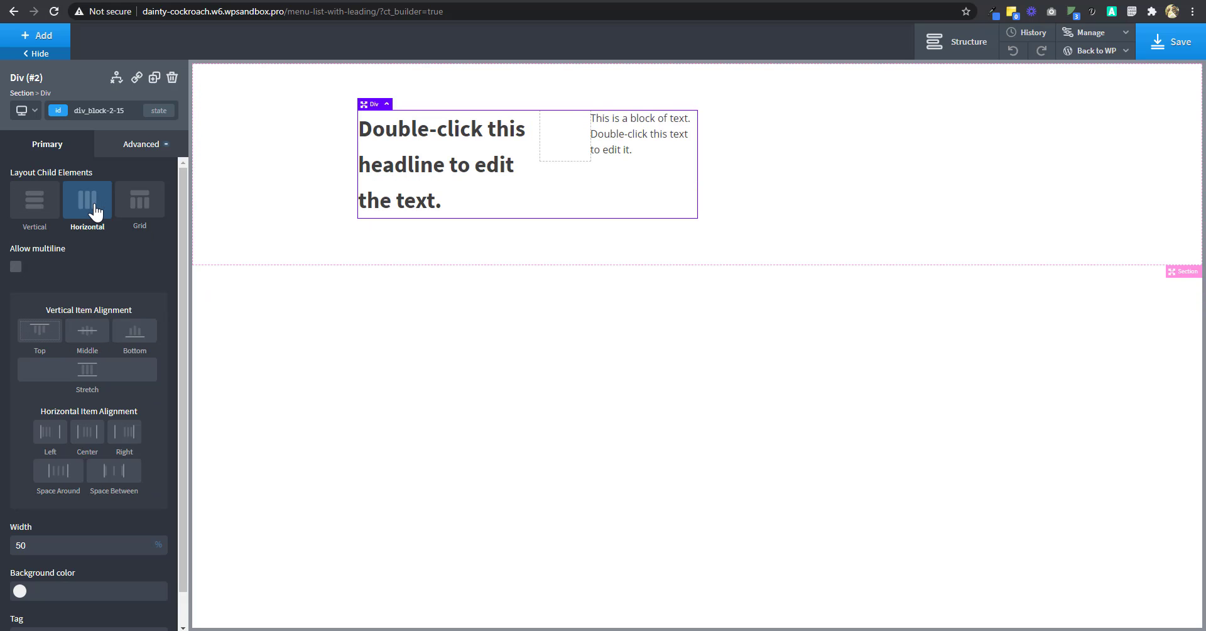
{"action": "left_click", "coordinate": [86, 344]}
- Replace the placeholder heading text with "Chicken"
{"action": "double_click", "coordinate": [444, 141]}
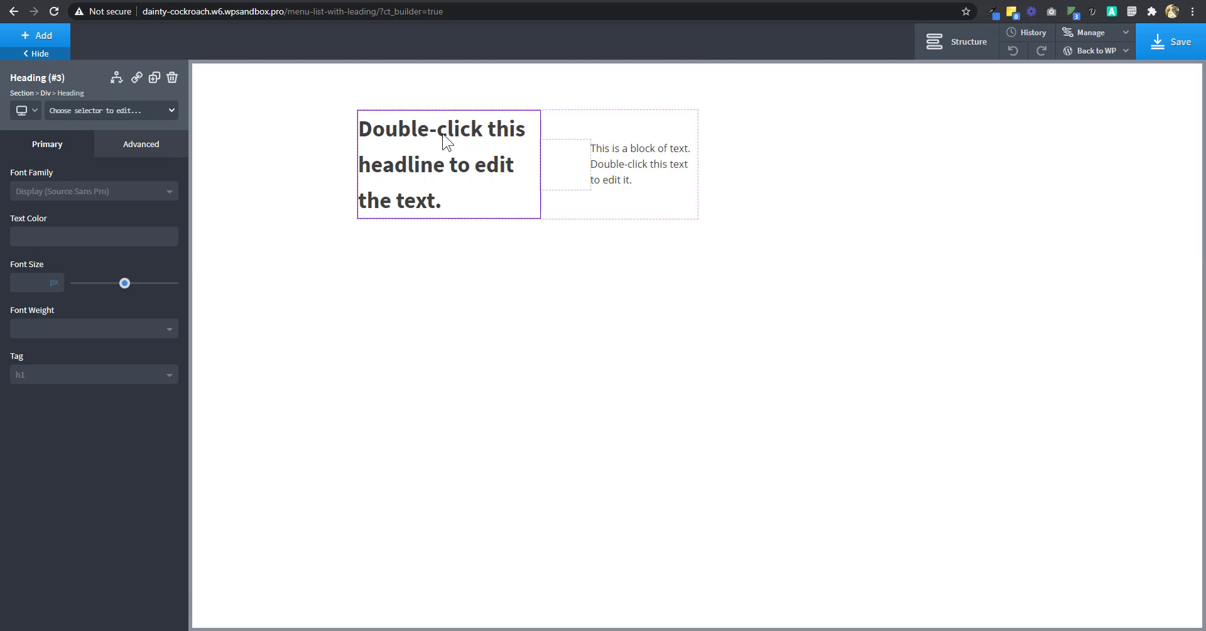
{"action": "key", "text": "ctrl+a"}
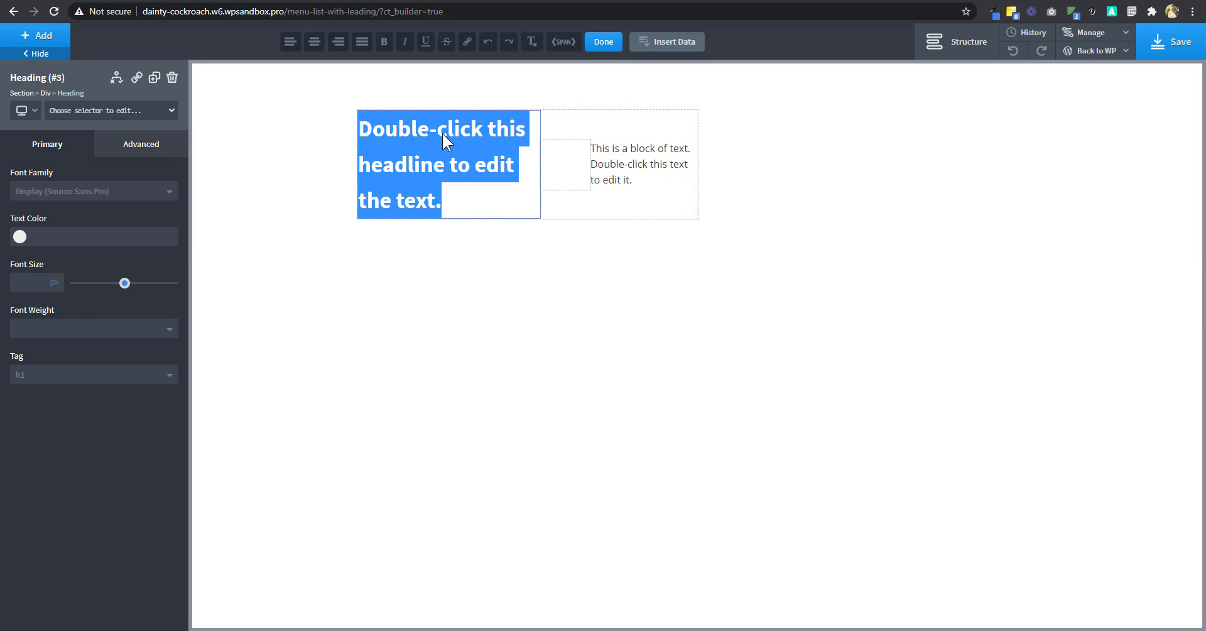
{"action": "type", "text": "Chikc"}
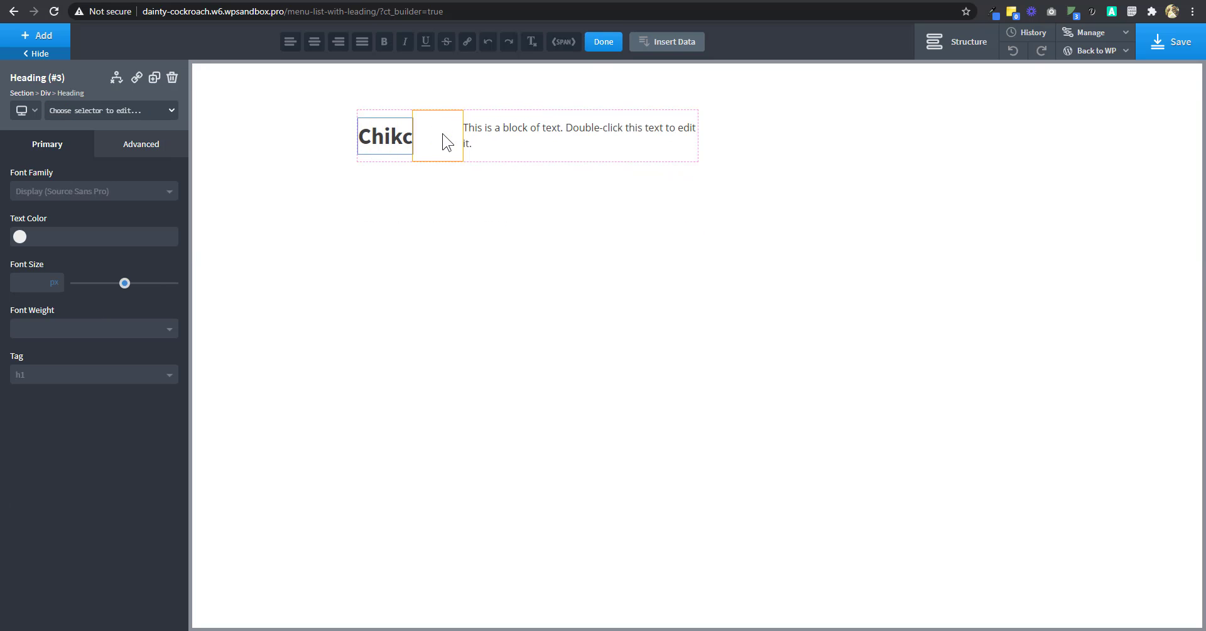
{"action": "key", "text": "BackSpace"}
{"action": "key", "text": "BackSpace"}
{"action": "type", "text": "cken"}
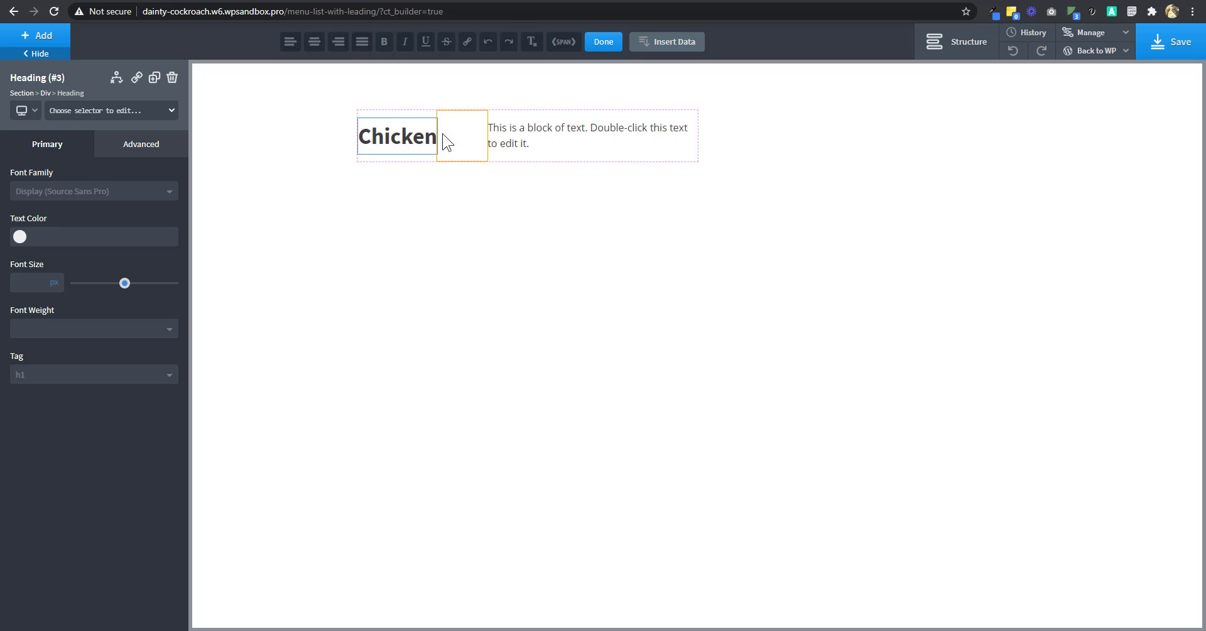
- Replace the placeholder text block with the price $560
{"action": "double_click", "coordinate": [564, 126]}
{"action": "key", "text": "ctrl+a"}
{"action": "type", "text": "$"}
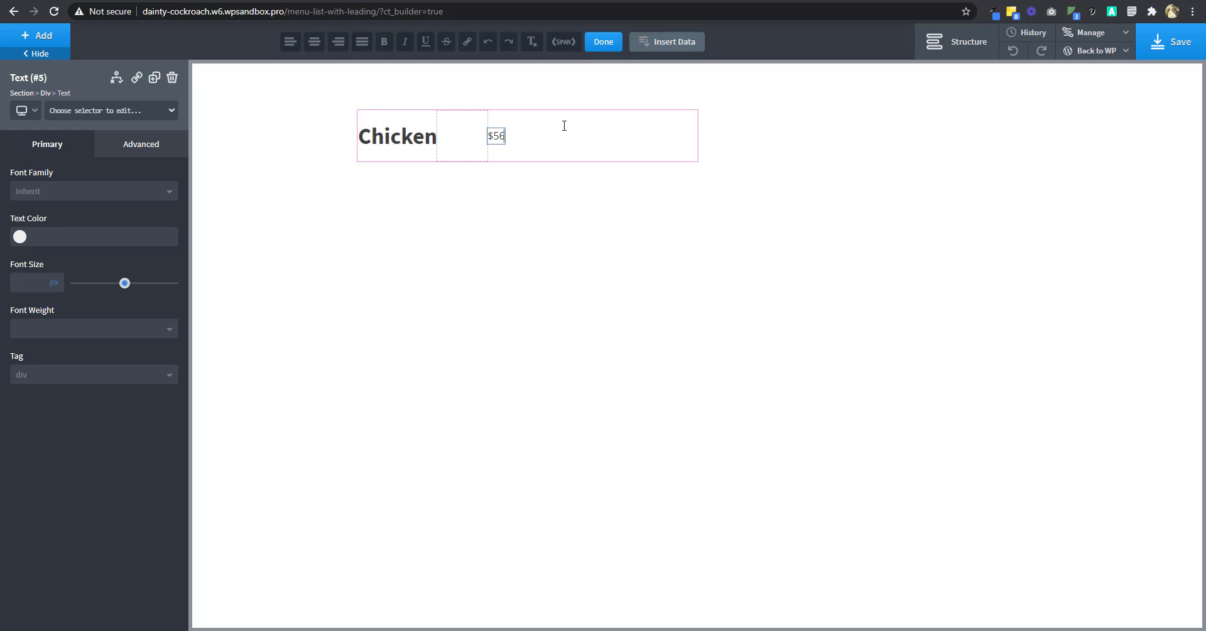
- Set the outer div's horizontal item alignment to Space Between
{"action": "left_click", "coordinate": [589, 134]}
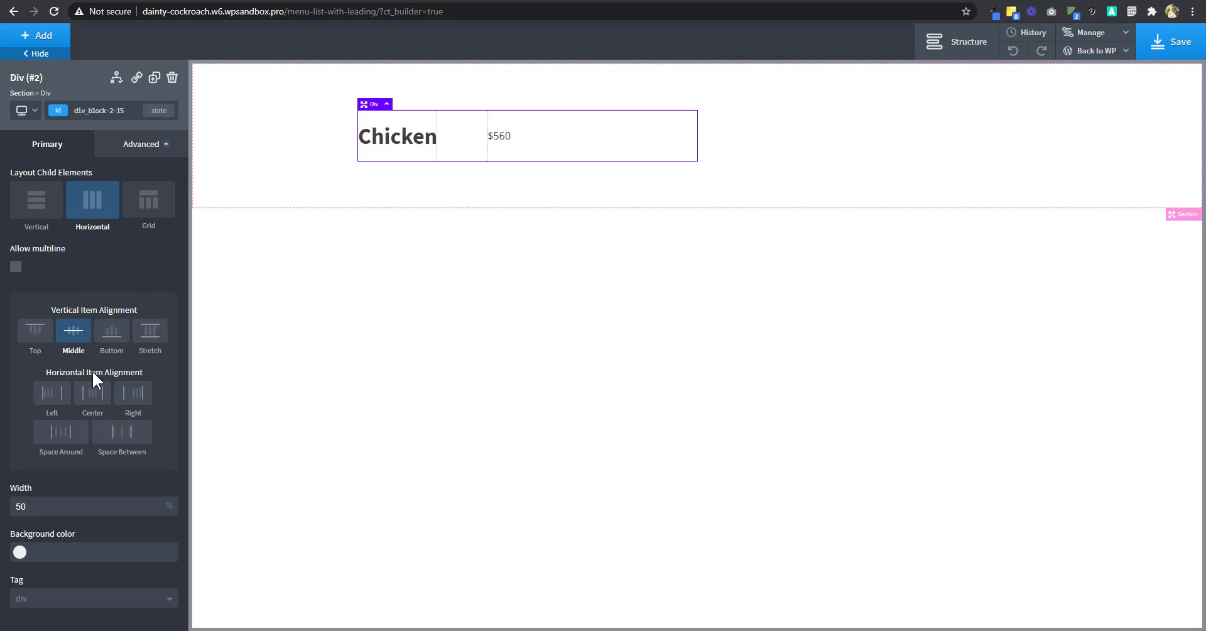
{"action": "left_click", "coordinate": [121, 443]}
- Set the height of the empty div between the heading and the price to 1 px
{"action": "left_click", "coordinate": [560, 147]}
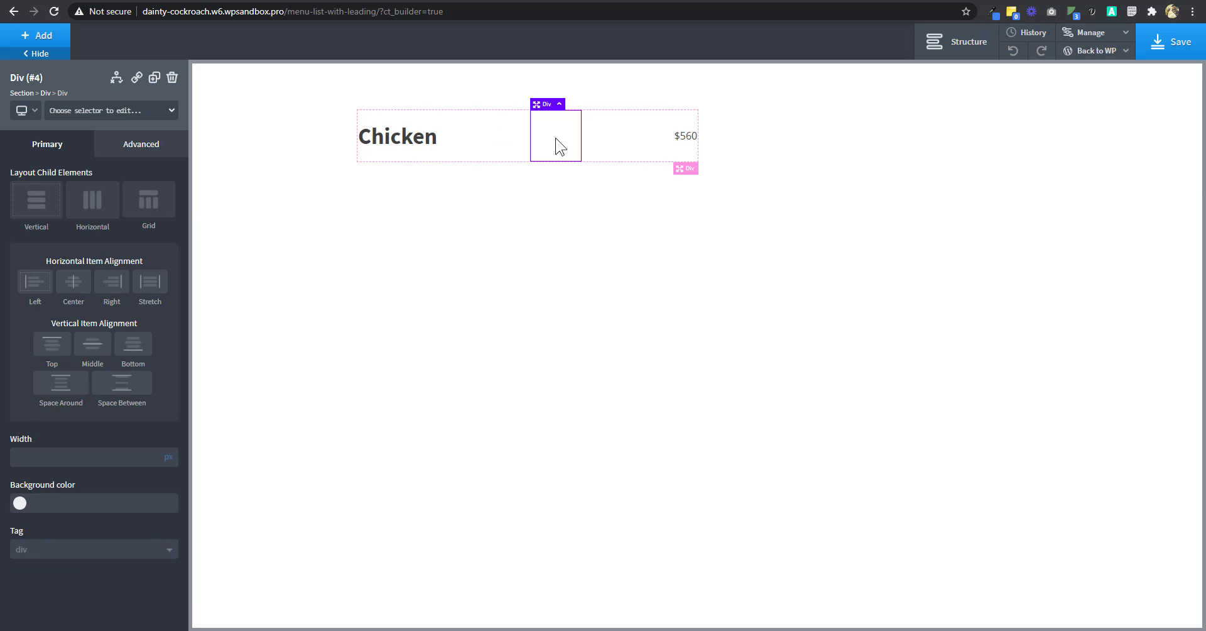
{"action": "left_click", "coordinate": [151, 151]}
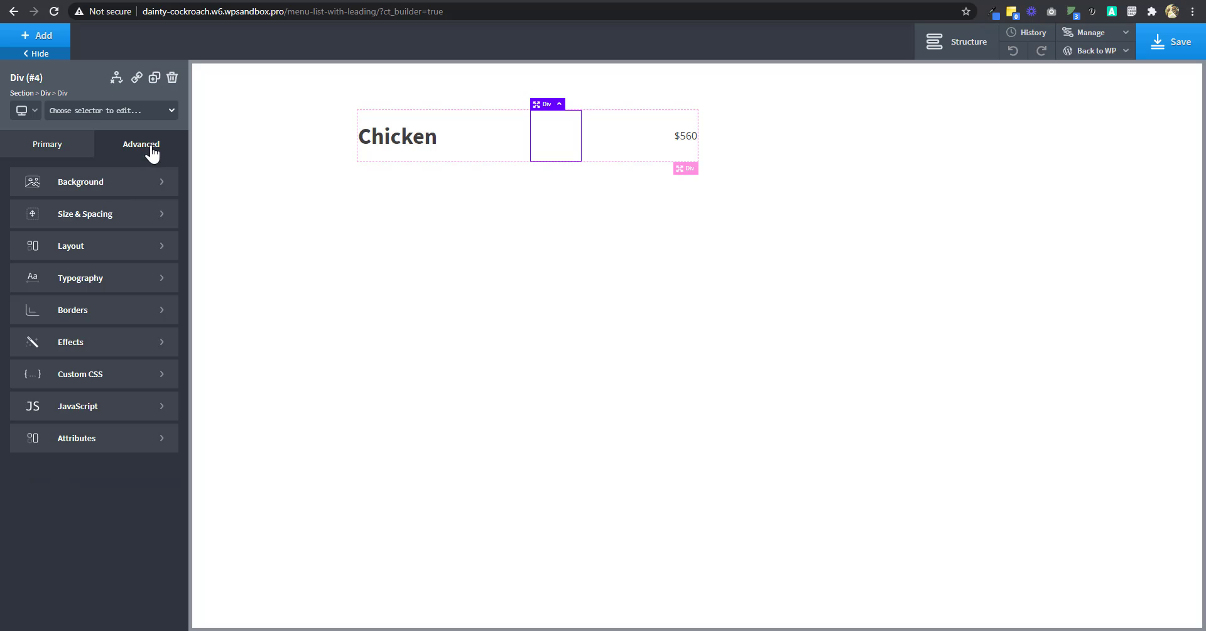
{"action": "left_click", "coordinate": [96, 216]}
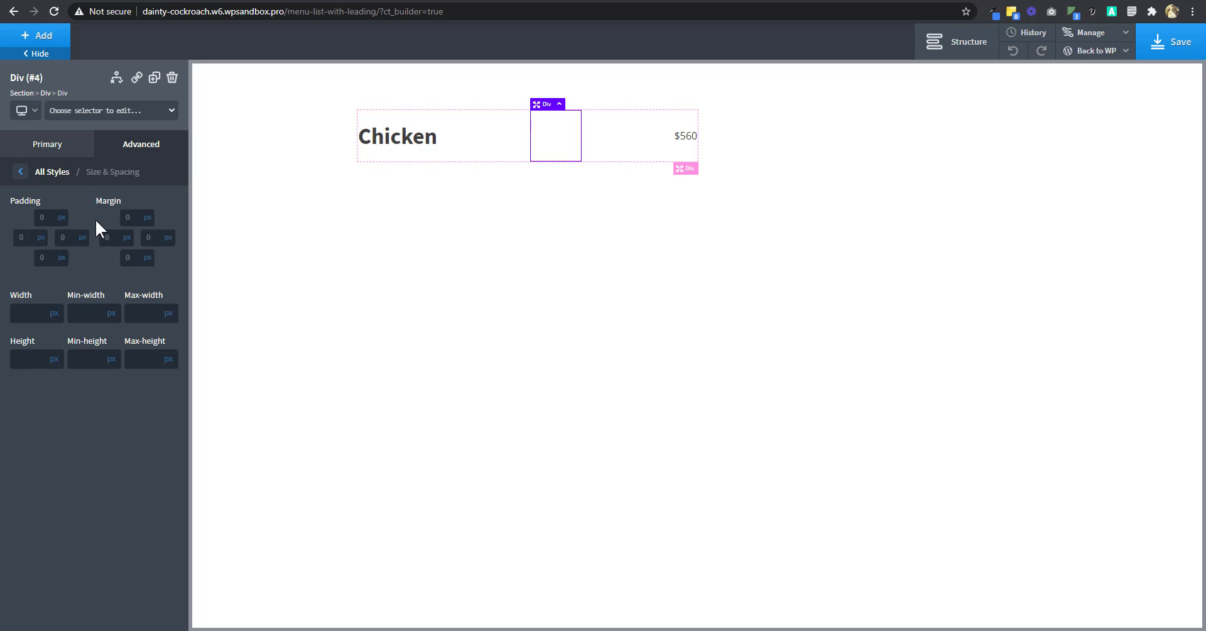
{"action": "left_click", "coordinate": [27, 363]}
{"action": "type", "text": "1"}
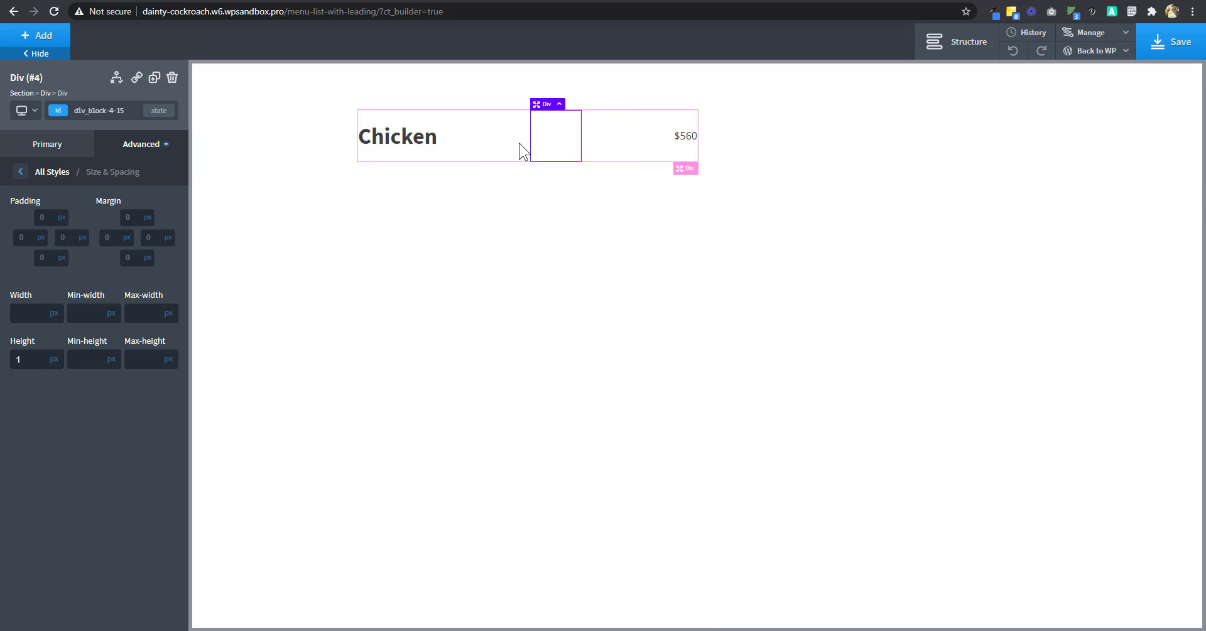
- Give the empty middle div a dashed bottom border 1 px wide and save the page
{"action": "left_click", "coordinate": [152, 148]}
{"action": "left_click", "coordinate": [111, 314]}
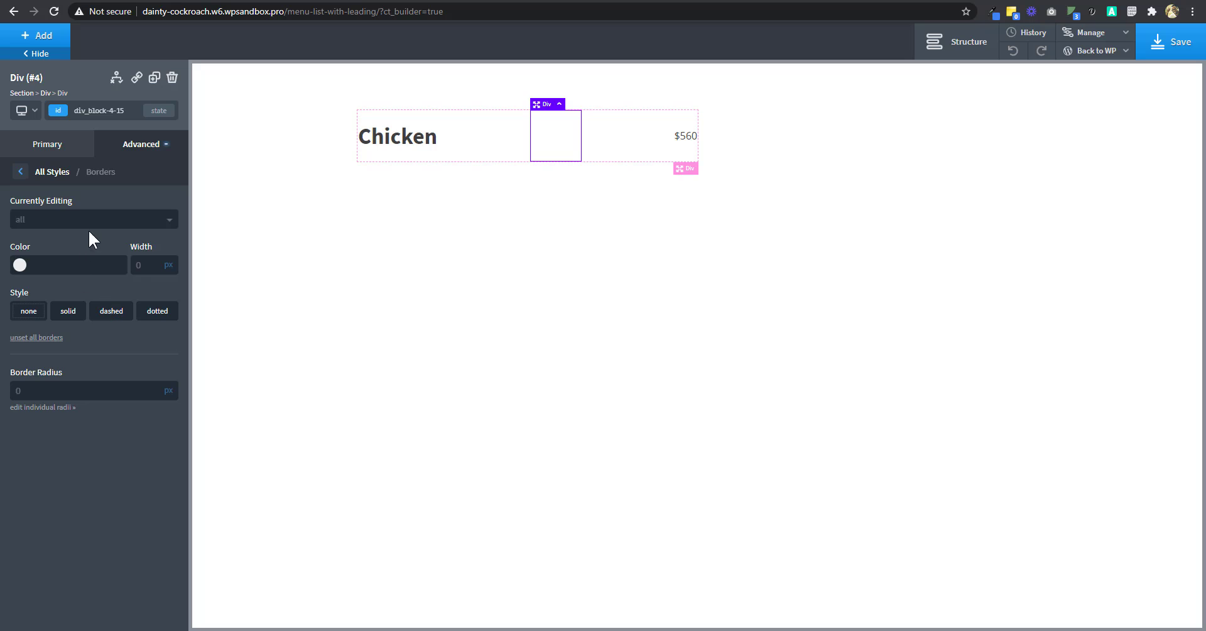
{"action": "left_click", "coordinate": [93, 220]}
{"action": "left_click", "coordinate": [49, 292]}
{"action": "left_click", "coordinate": [68, 317]}
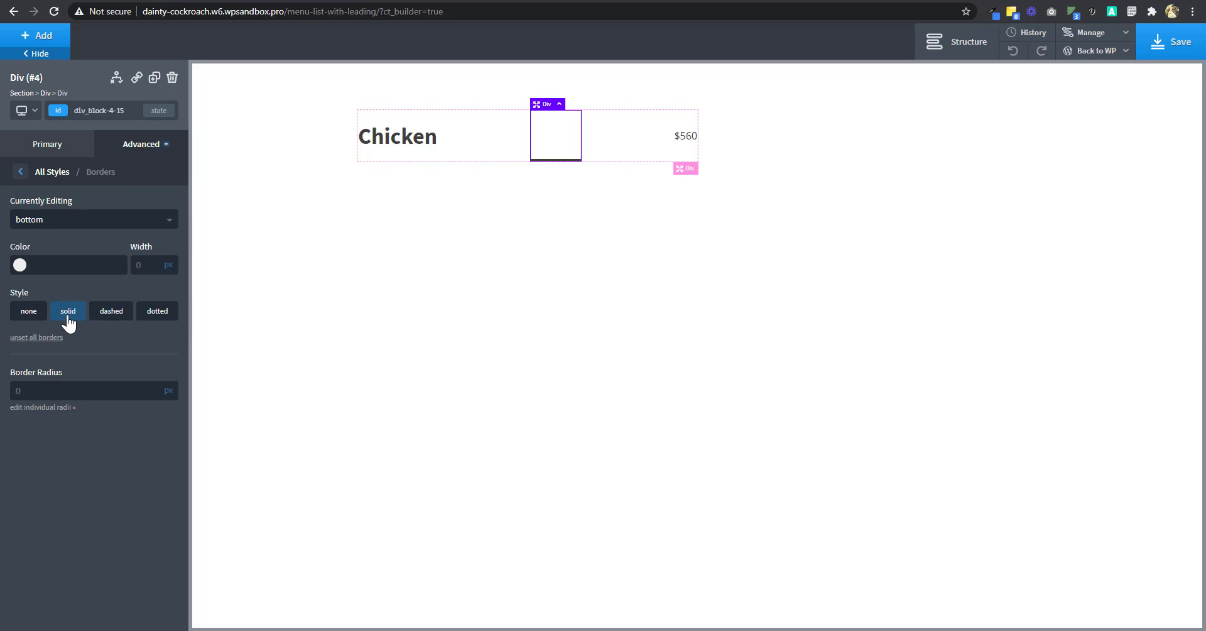
{"action": "left_click", "coordinate": [152, 265]}
{"action": "type", "text": "1"}
{"action": "left_click", "coordinate": [117, 319]}
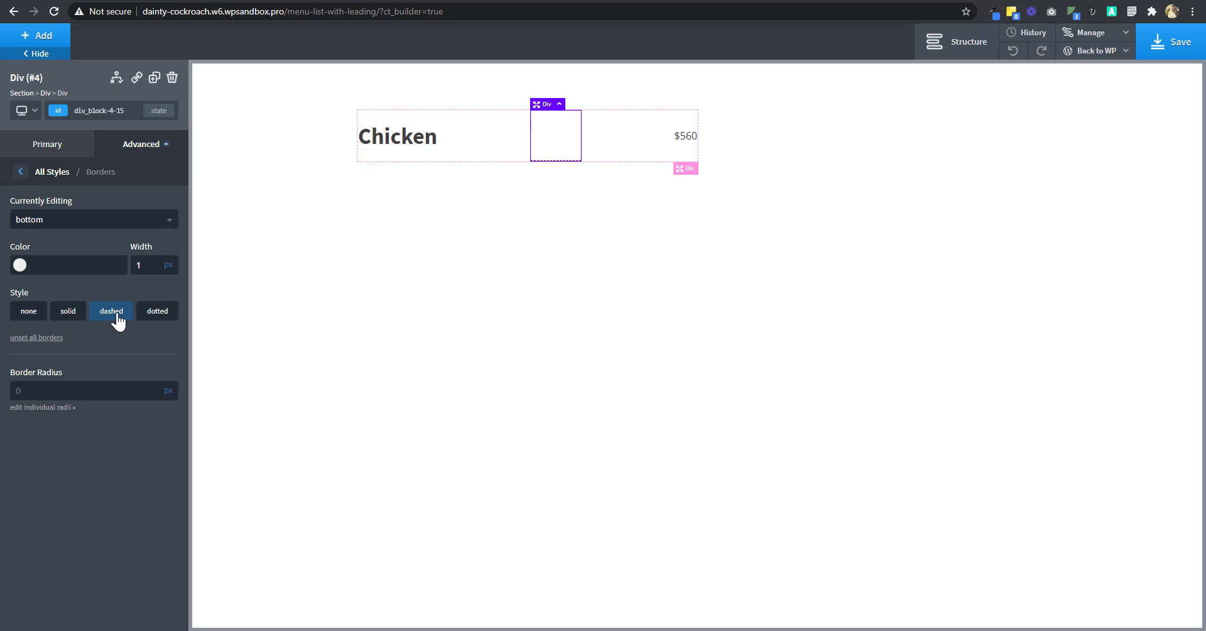
{"action": "left_click", "coordinate": [1160, 52]}
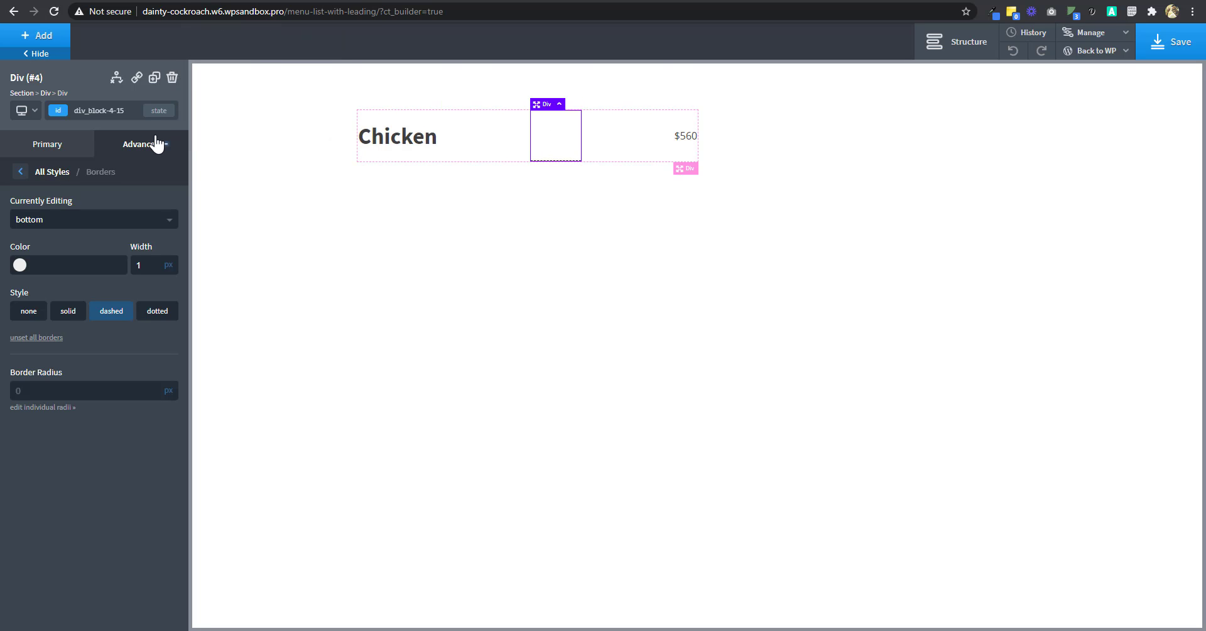
- Set the middle div's width to 100% and save the page
{"action": "left_click", "coordinate": [151, 144]}
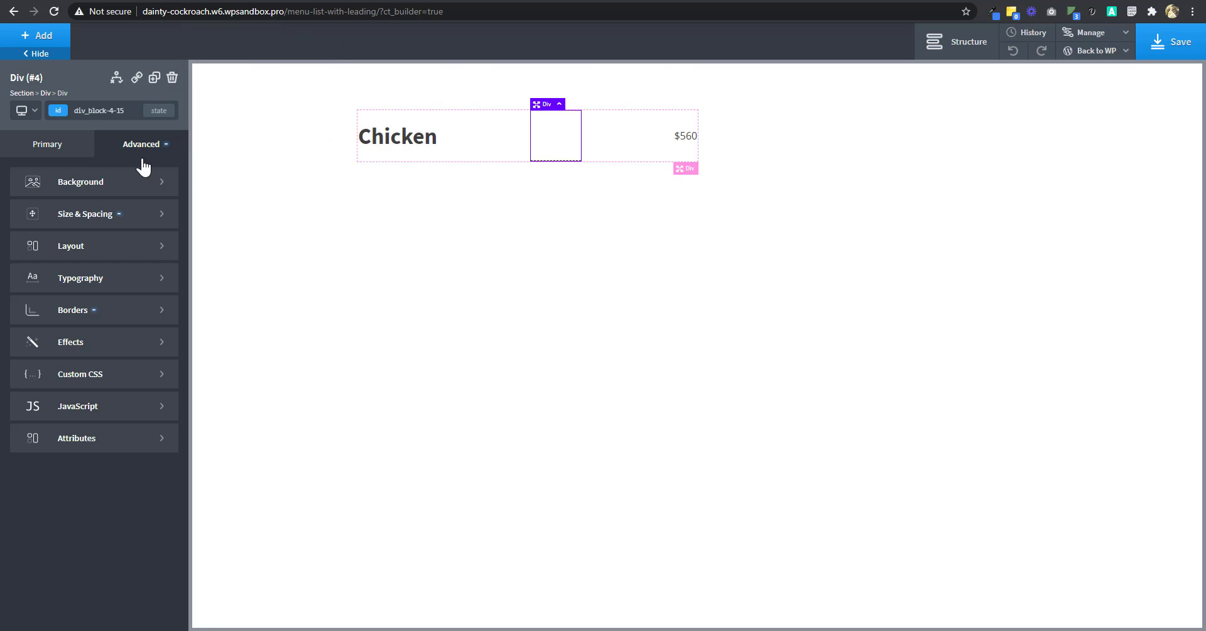
{"action": "left_click", "coordinate": [118, 215]}
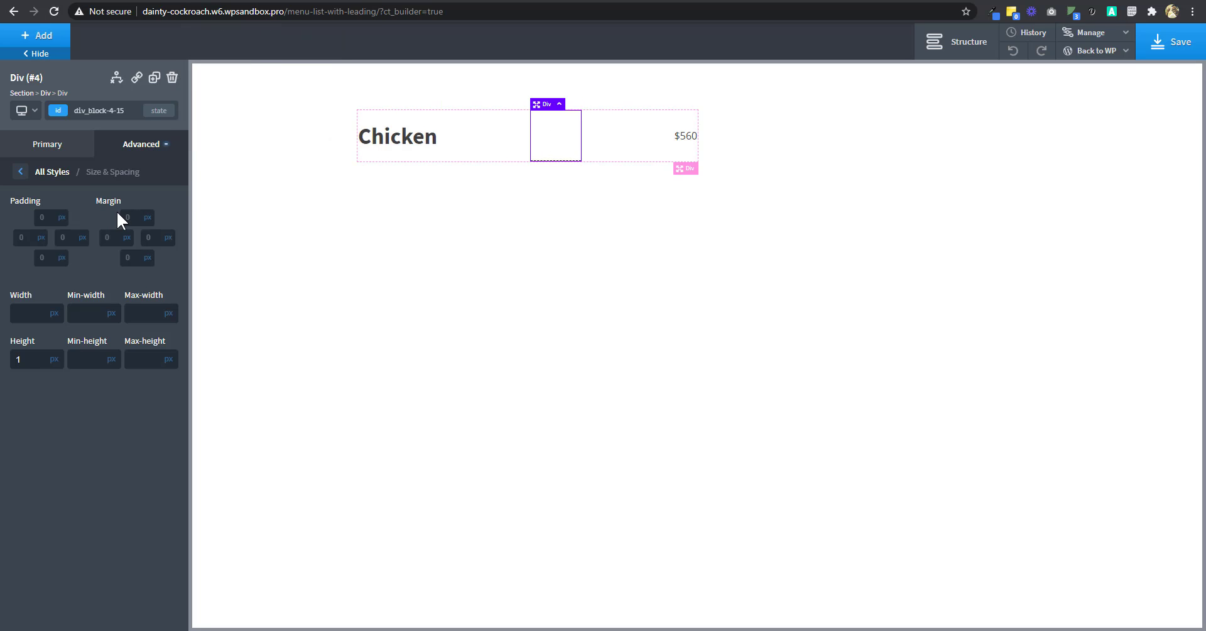
{"action": "left_click", "coordinate": [54, 316]}
{"action": "type", "text": "100"}
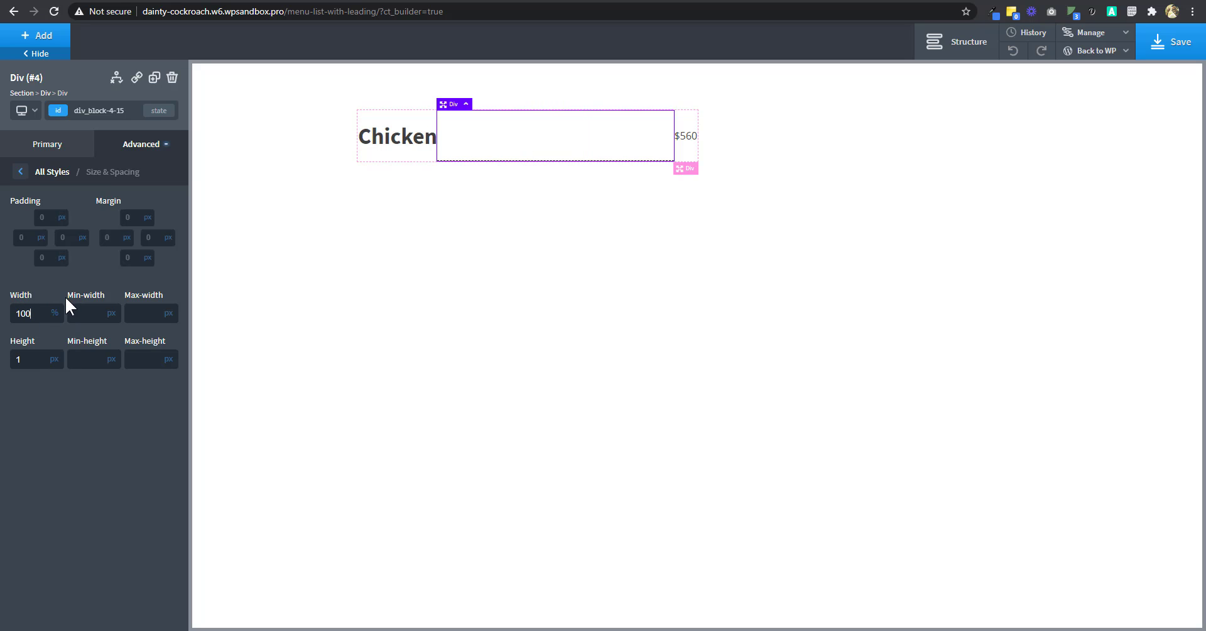
{"action": "left_click", "coordinate": [1159, 39]}
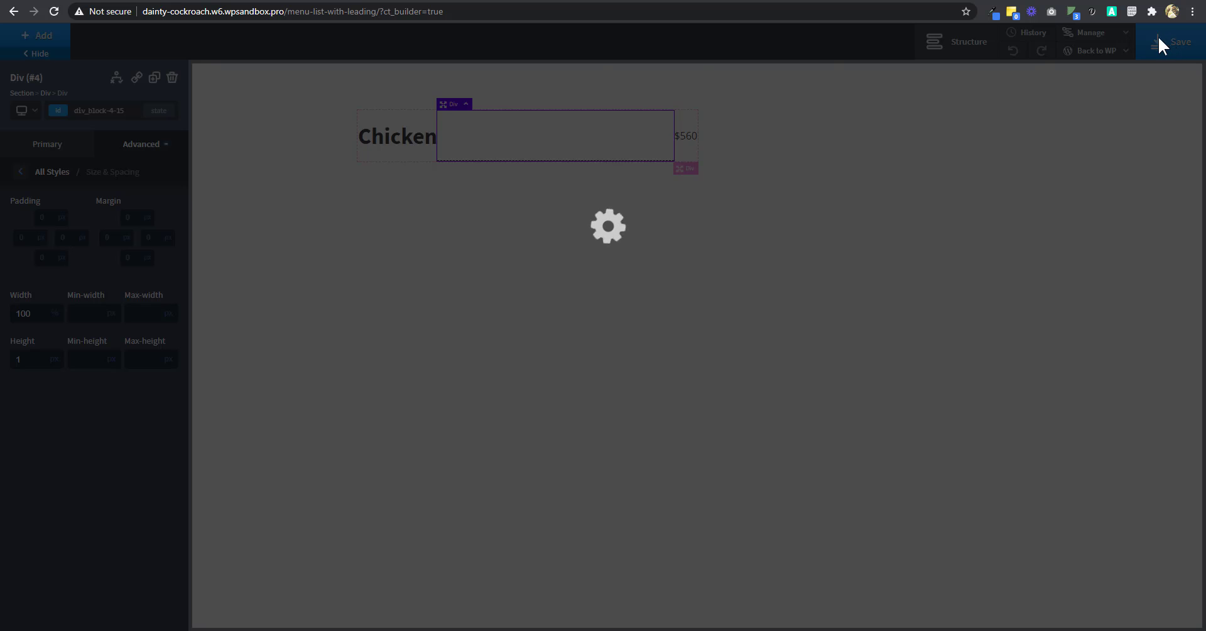
- Reload the live page to check the line between the heading and the price, and return to the builder
{"action": "key", "text": "ctrl+Tab"}
{"action": "key", "text": "F5"}
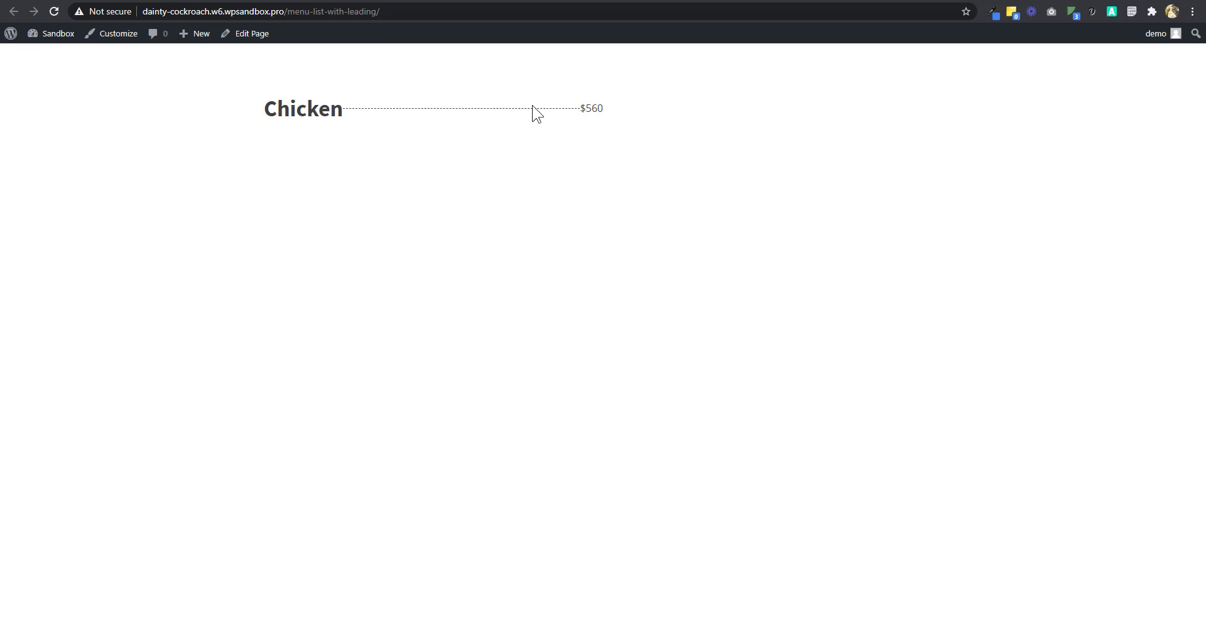
{"action": "key", "text": "ctrl+Tab"}
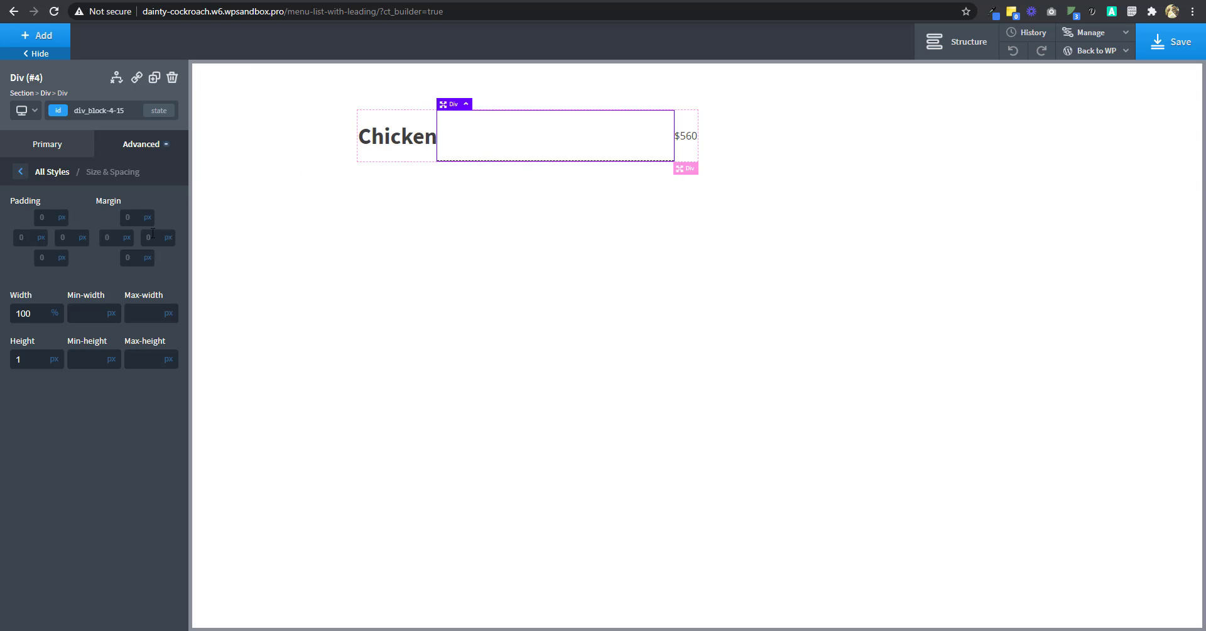
- Set the middle div's left and right margins to 32 px each and save the page
{"action": "left_click", "coordinate": [108, 239]}
{"action": "type", "text": "32"}
{"action": "key", "text": "Tab"}
{"action": "type", "text": "2"}
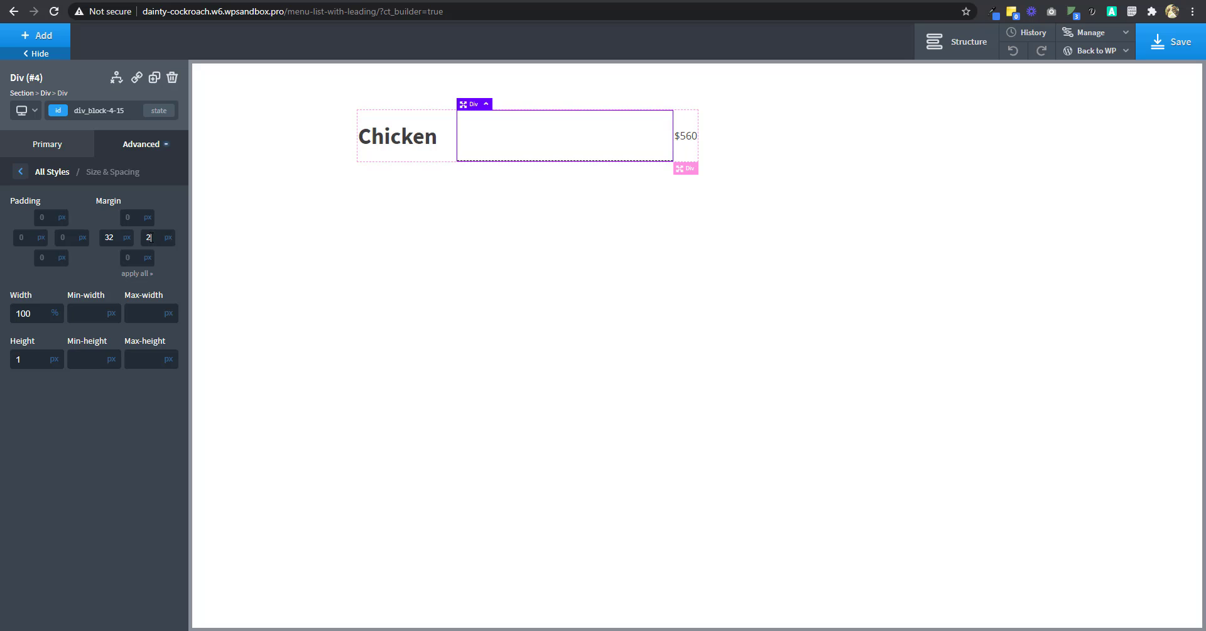
{"action": "type", "text": "32"}
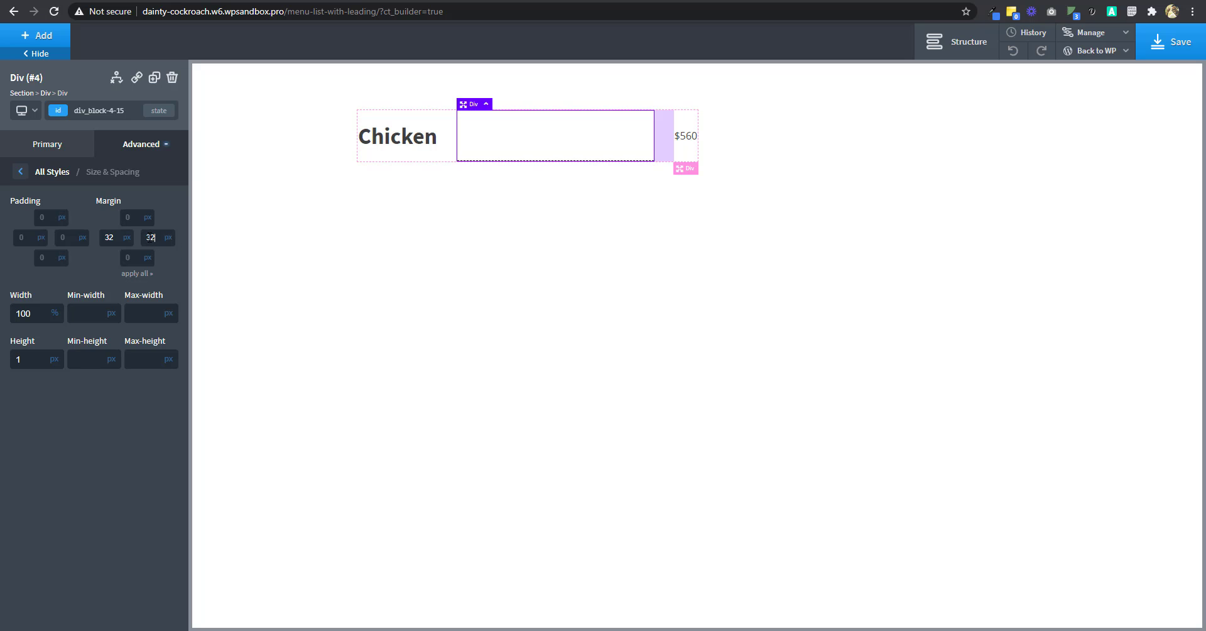
{"action": "left_click", "coordinate": [1166, 44]}
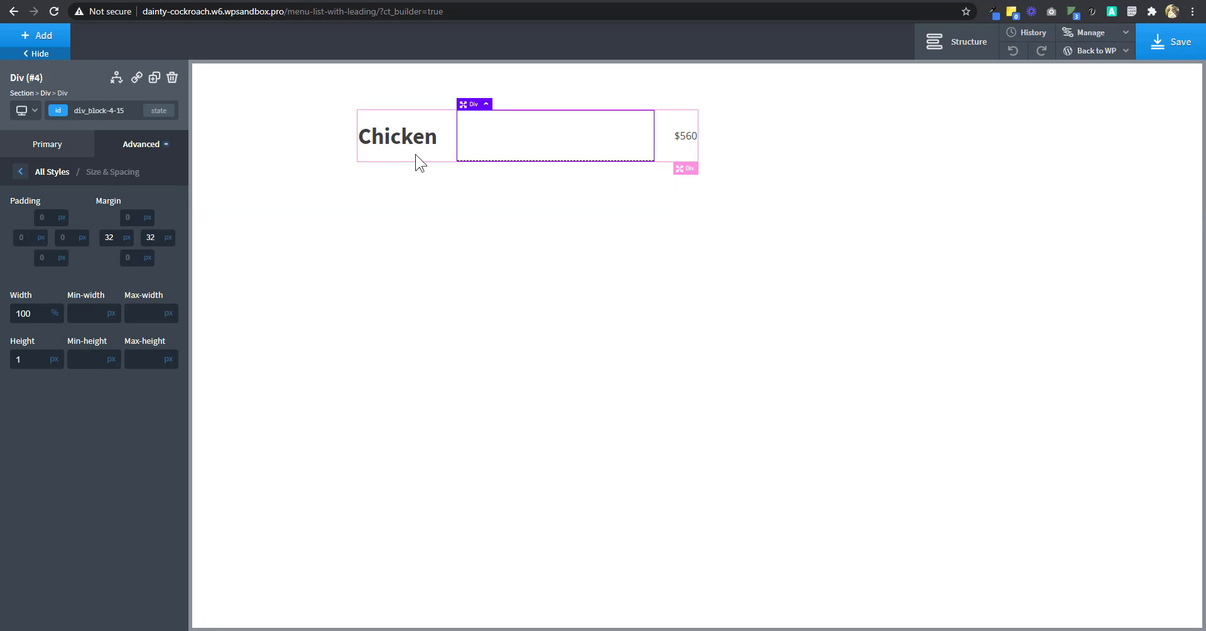
- Add a new div inside the dashed leader div between the heading and the price
{"action": "left_click", "coordinate": [419, 162]}
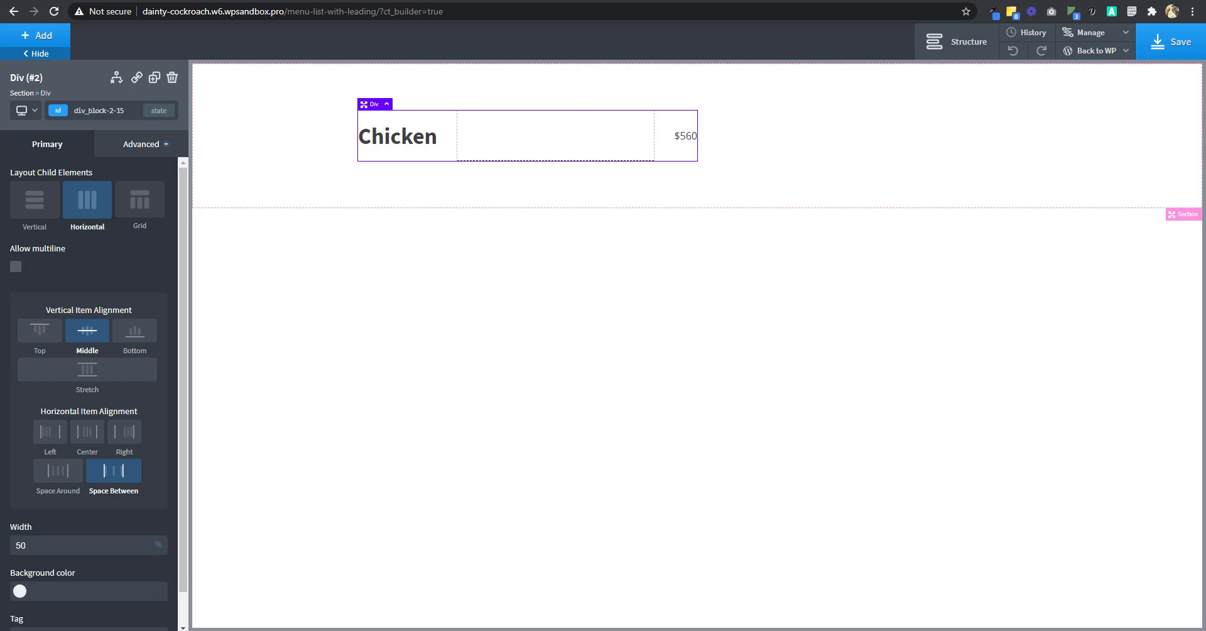
{"action": "left_click", "coordinate": [566, 149]}
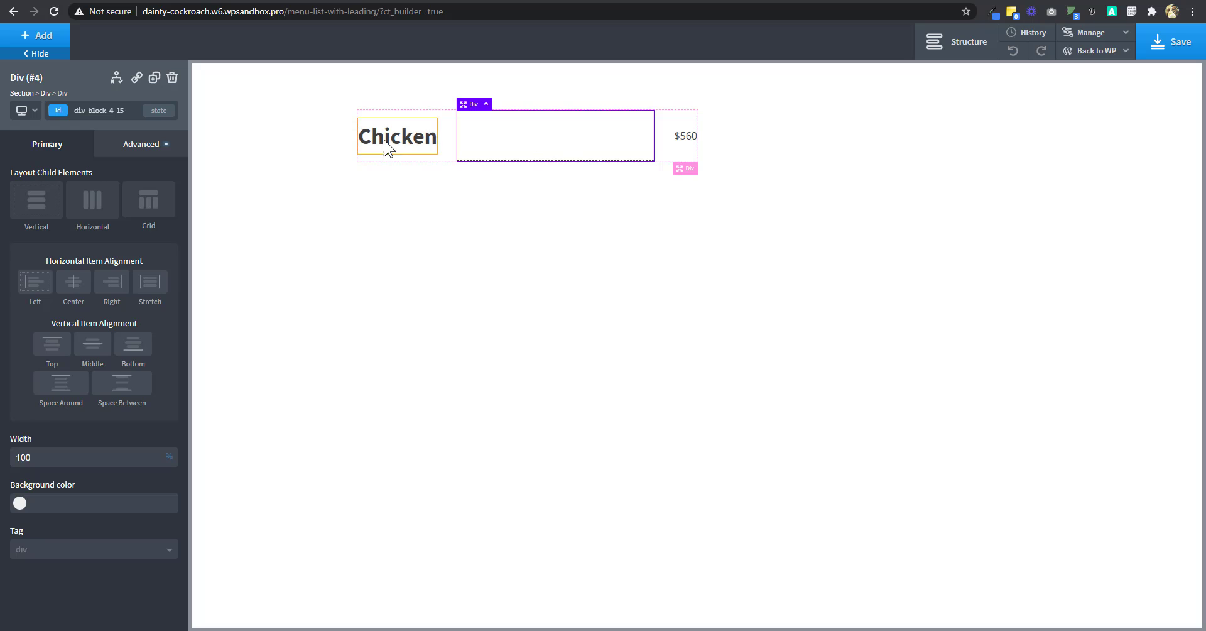
{"action": "left_click", "coordinate": [147, 149]}
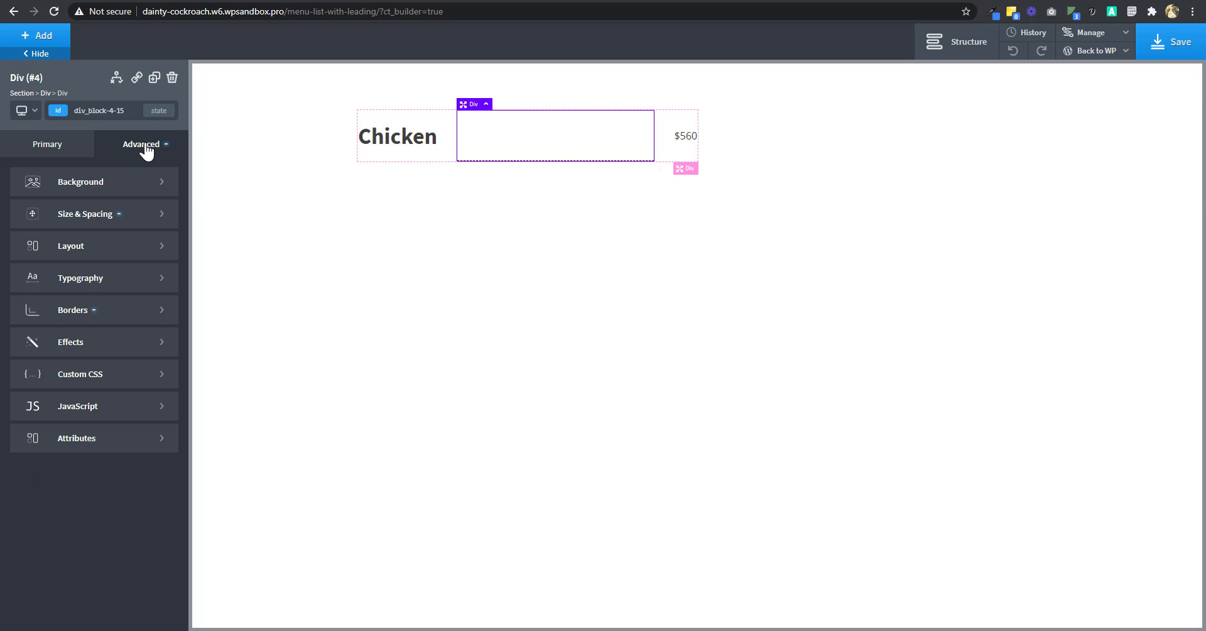
{"action": "left_click", "coordinate": [47, 39]}
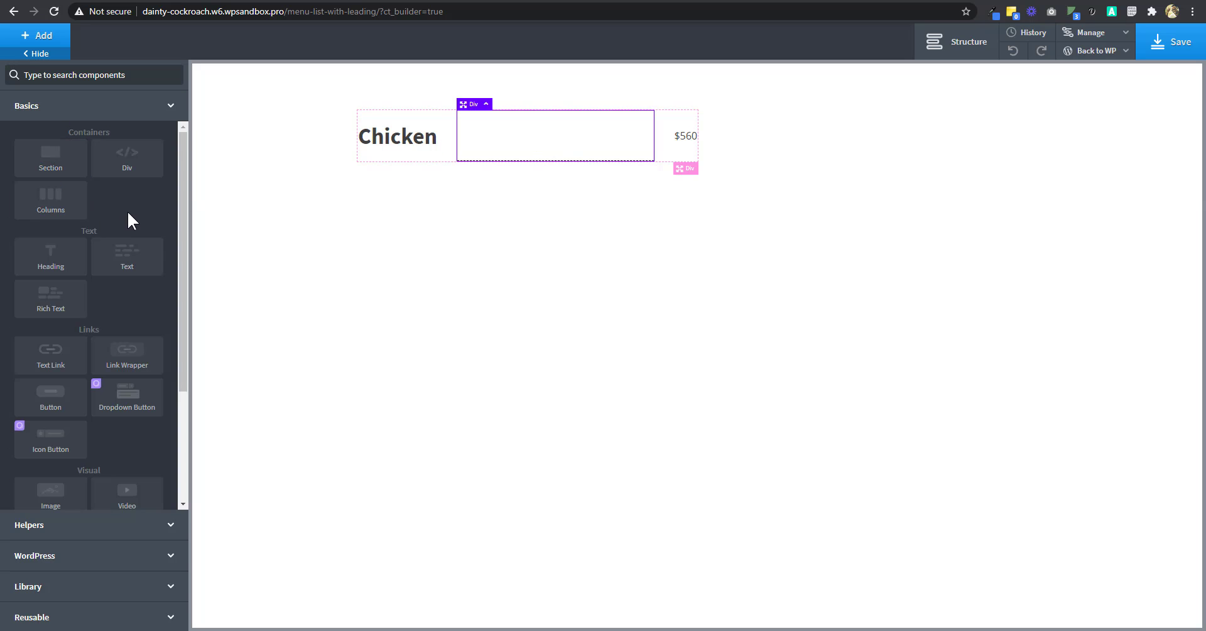
{"action": "left_click", "coordinate": [130, 170]}
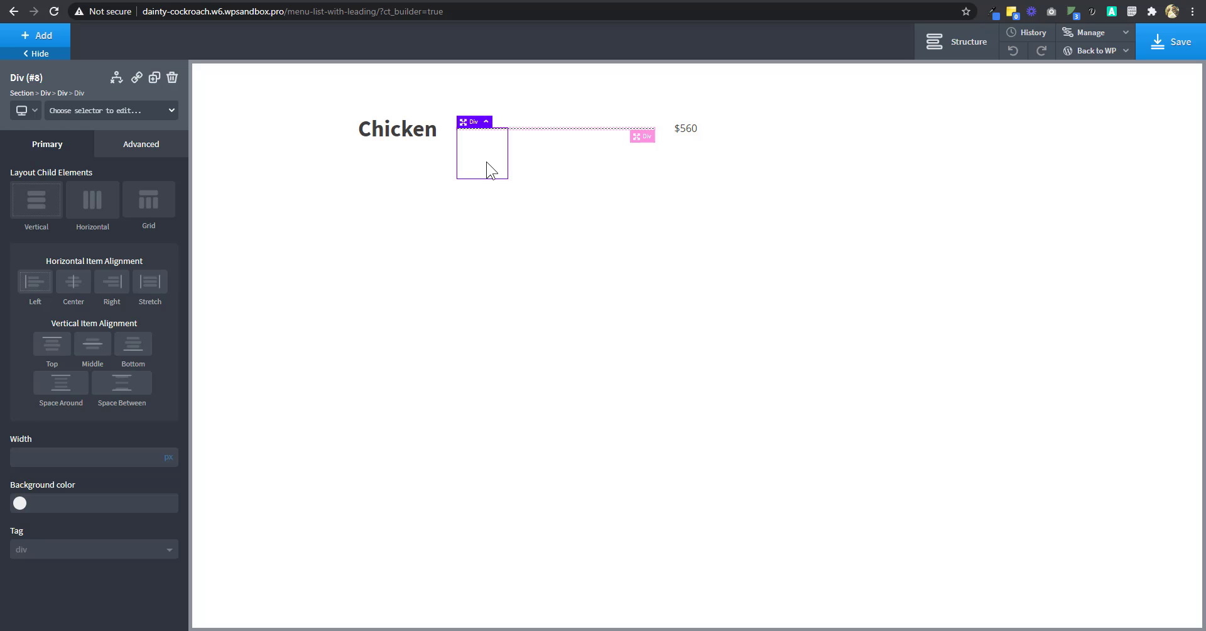
- Set the display of the div nested in the leader div to none
{"action": "left_click", "coordinate": [132, 154]}
{"action": "left_click", "coordinate": [100, 246]}
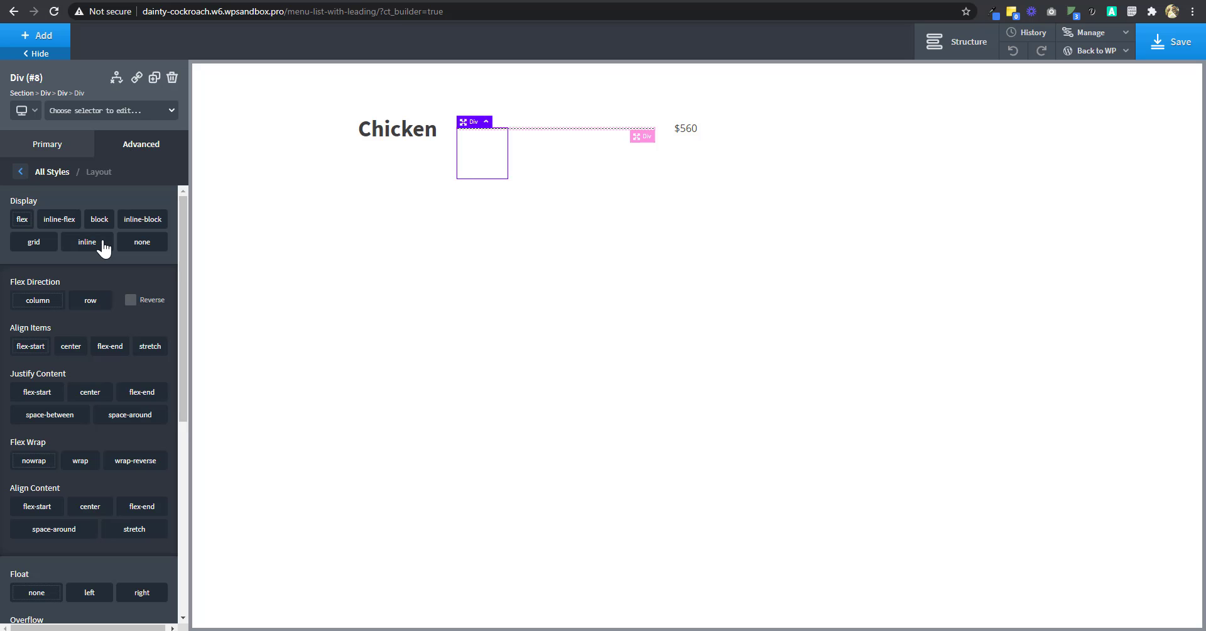
{"action": "left_click", "coordinate": [143, 242]}
- Expand the section's structure tree, select the hidden div nested in the leader div, and save the page
{"action": "left_click", "coordinate": [872, 130]}
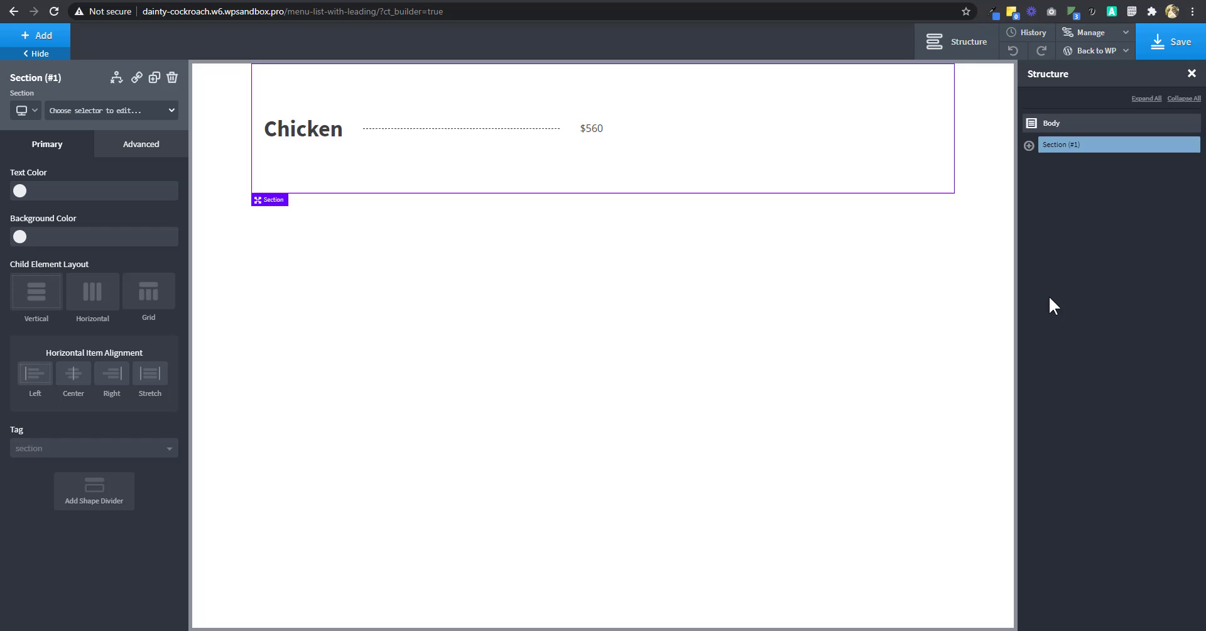
{"action": "left_click", "coordinate": [1029, 145]}
{"action": "left_click", "coordinate": [1049, 164]}
{"action": "left_click", "coordinate": [1068, 203]}
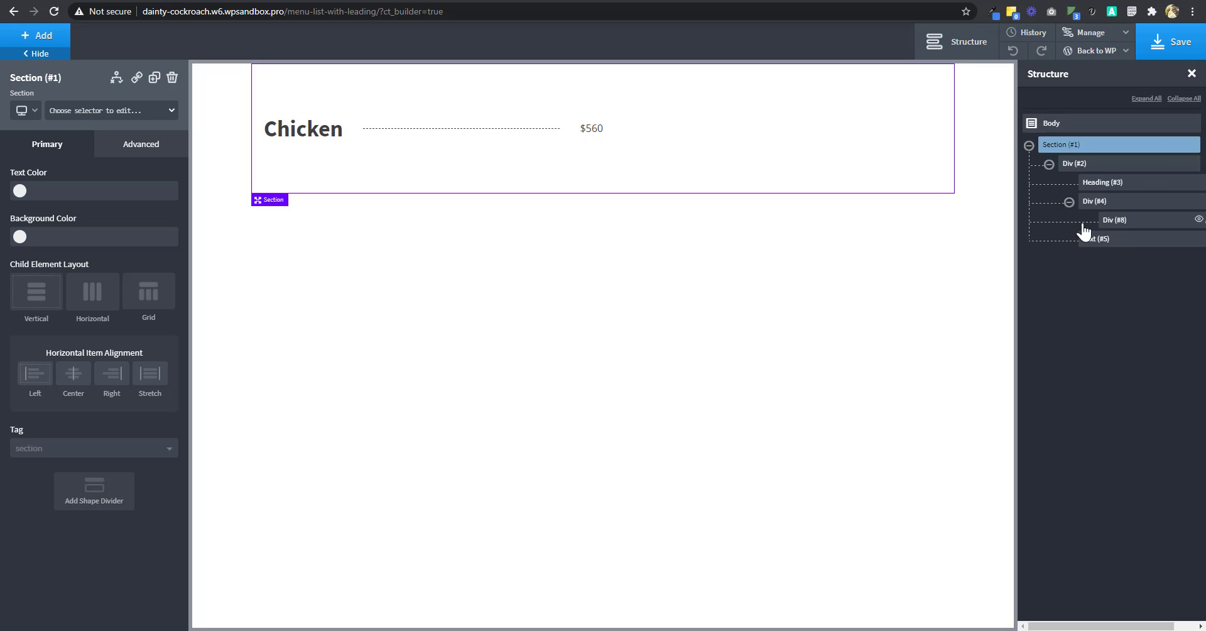
{"action": "left_click", "coordinate": [1114, 220]}
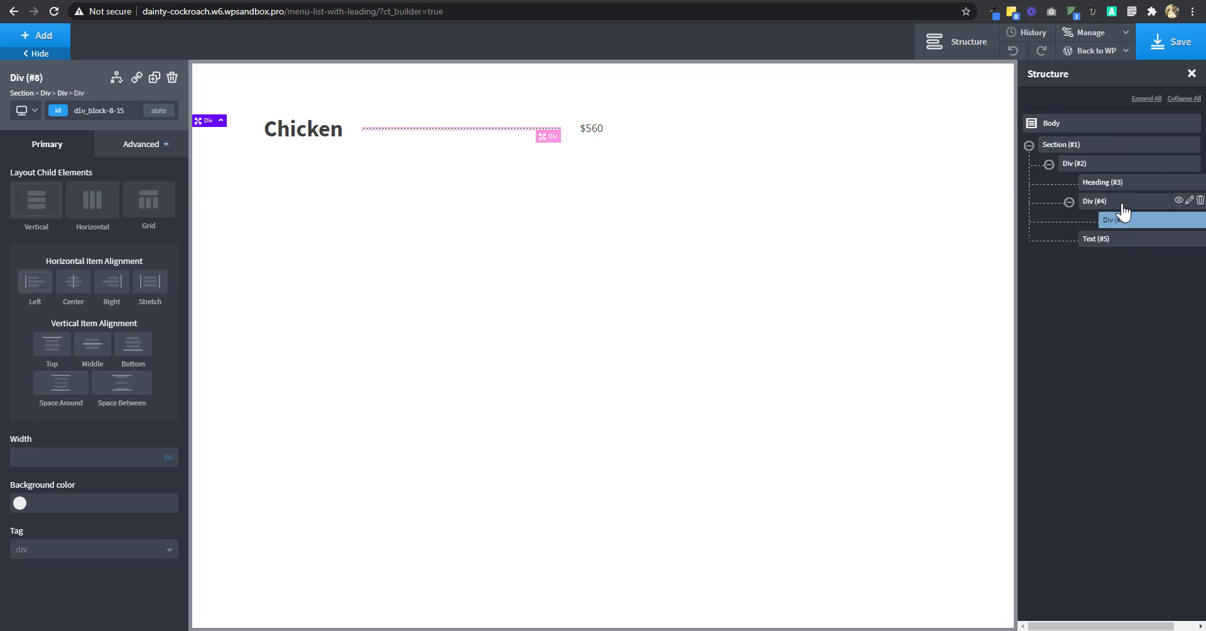
{"action": "left_click", "coordinate": [1170, 44]}
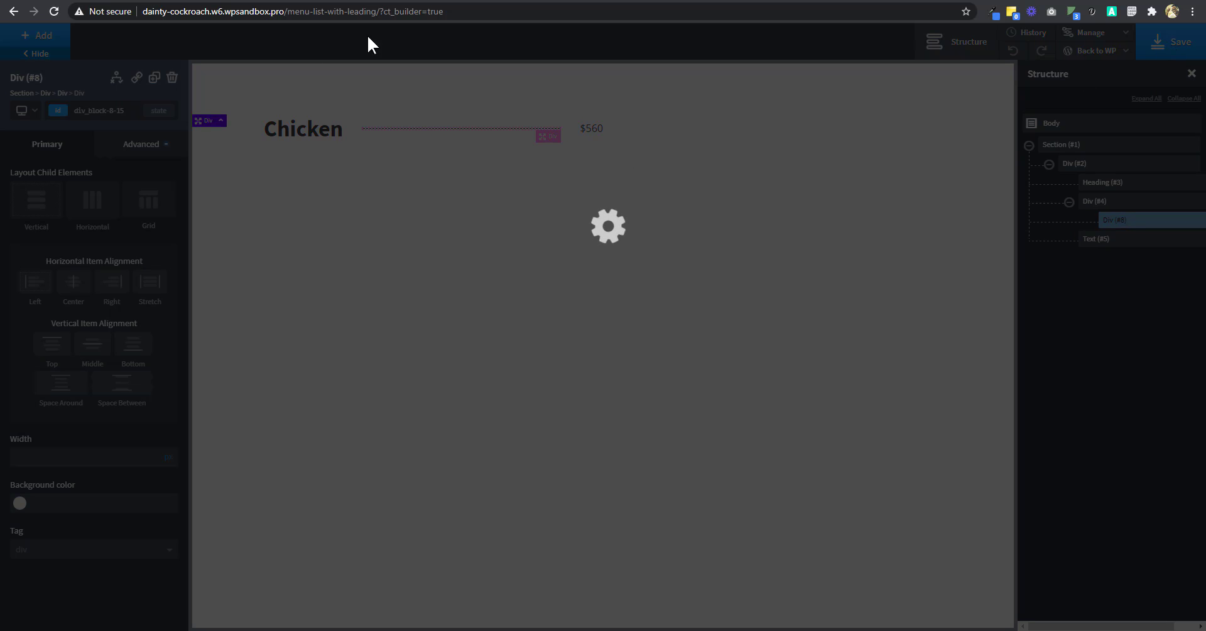
- Reload the live page and inspect the leader line's div down to its nested div in the browser's developer tools
{"action": "key", "text": "ctrl+Tab"}
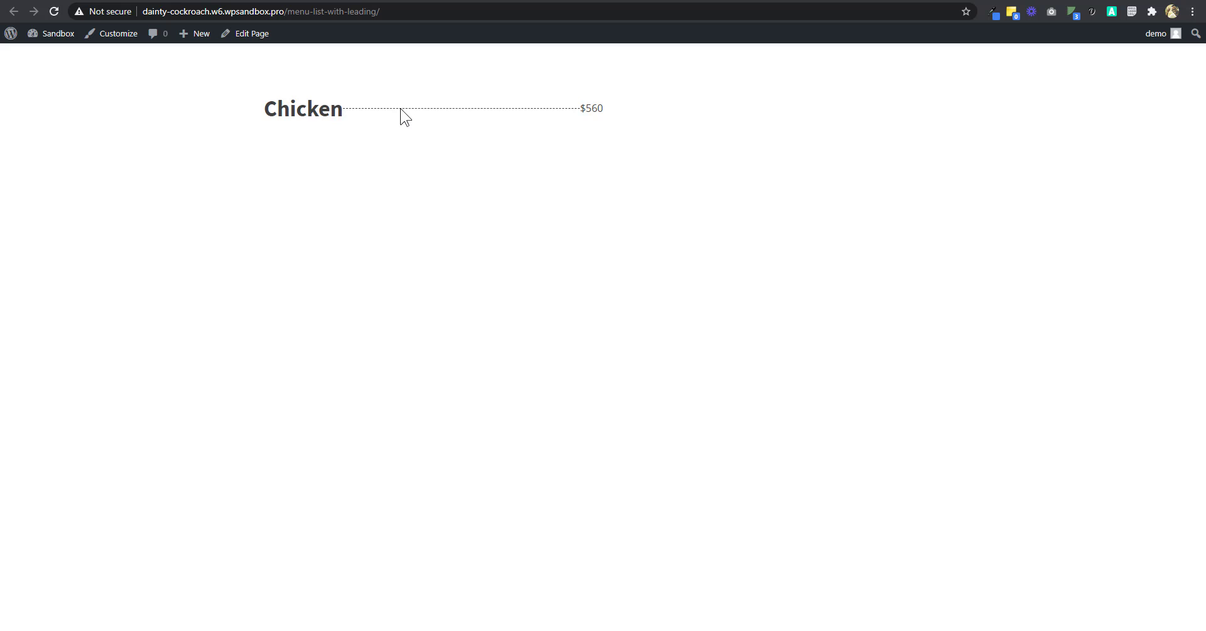
{"action": "key", "text": "F5"}
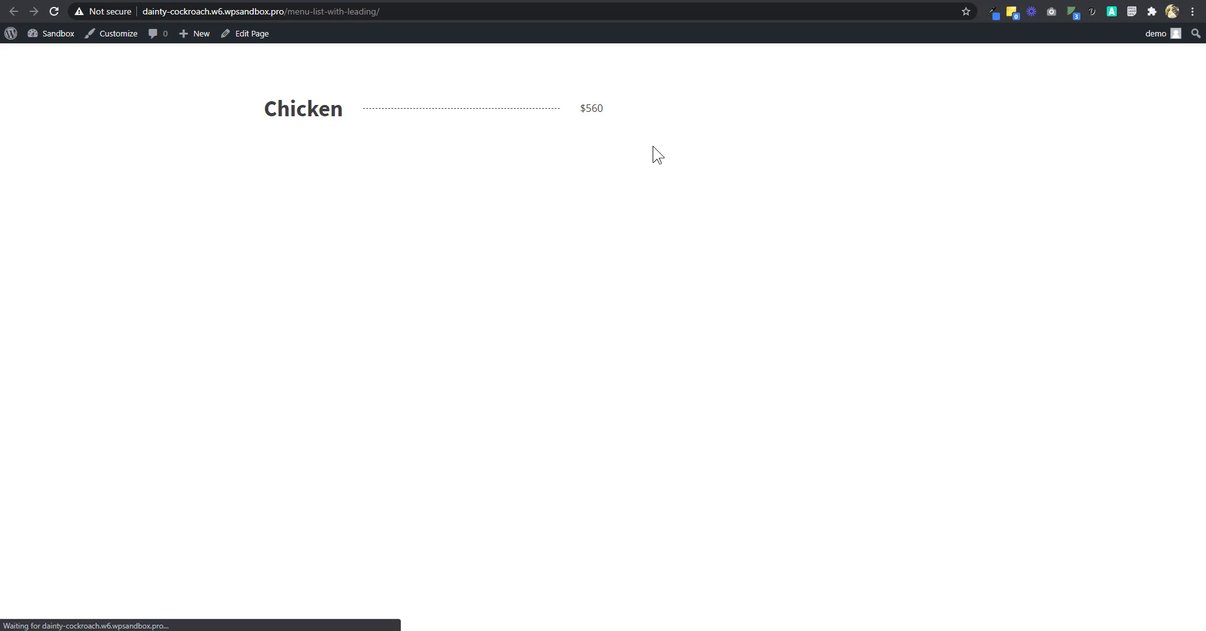
{"action": "key", "text": "ctrl+shift+i"}
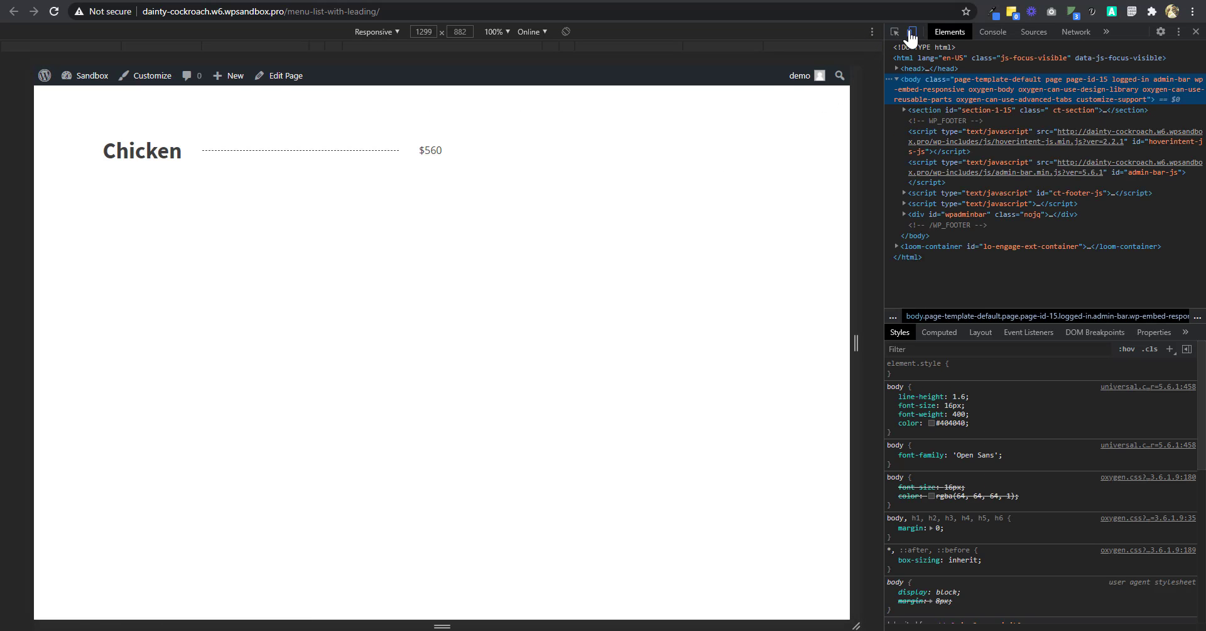
{"action": "left_click", "coordinate": [911, 32]}
{"action": "left_click", "coordinate": [894, 32]}
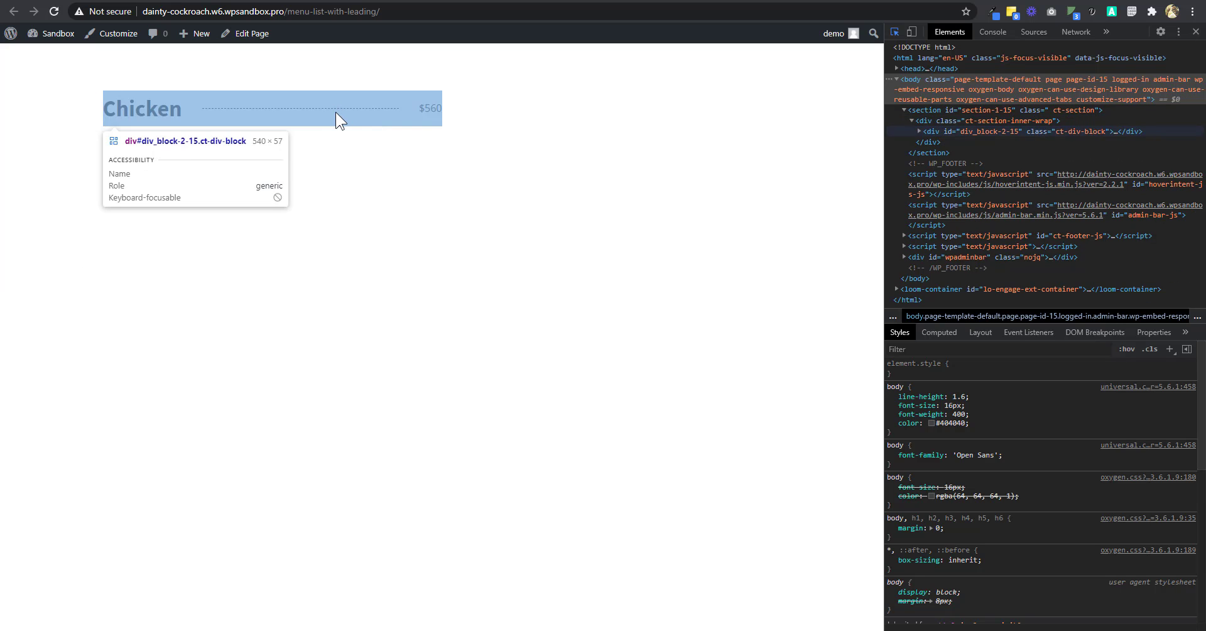
{"action": "left_click", "coordinate": [339, 110]}
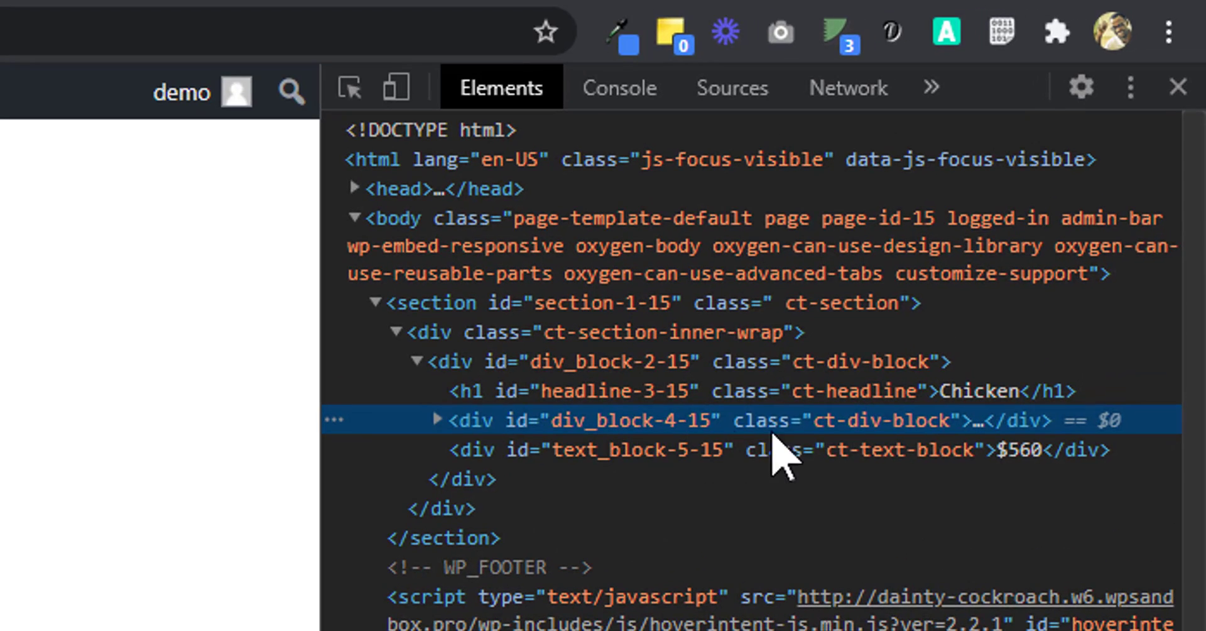
{"action": "left_click", "coordinate": [438, 419]}
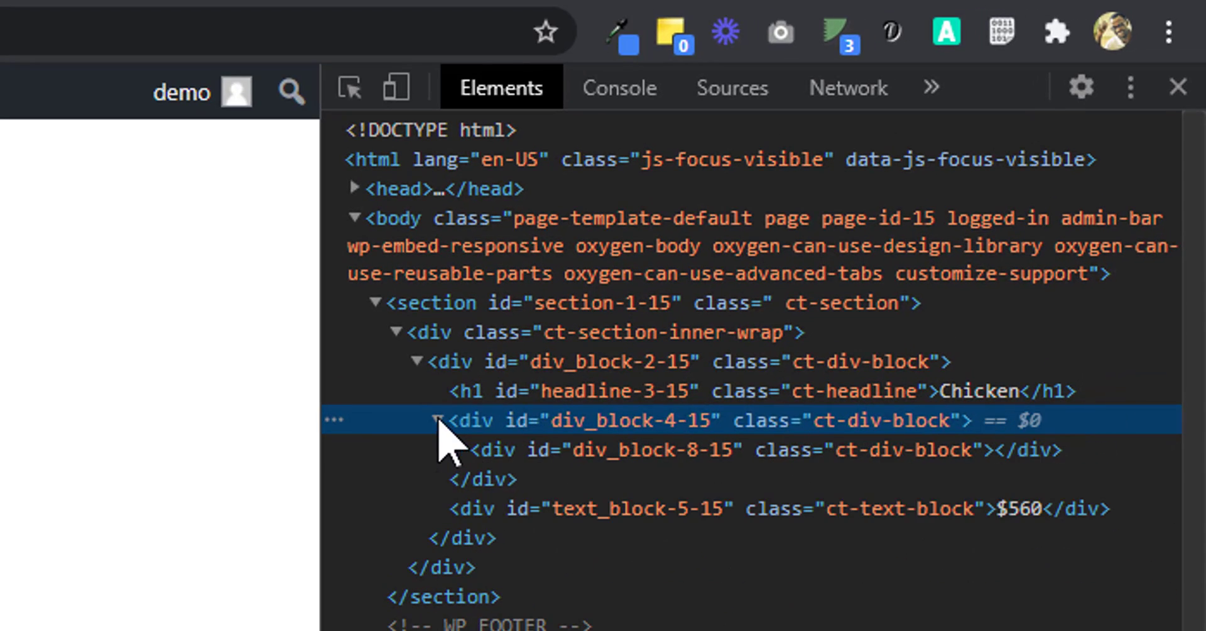
{"action": "left_click", "coordinate": [571, 450]}
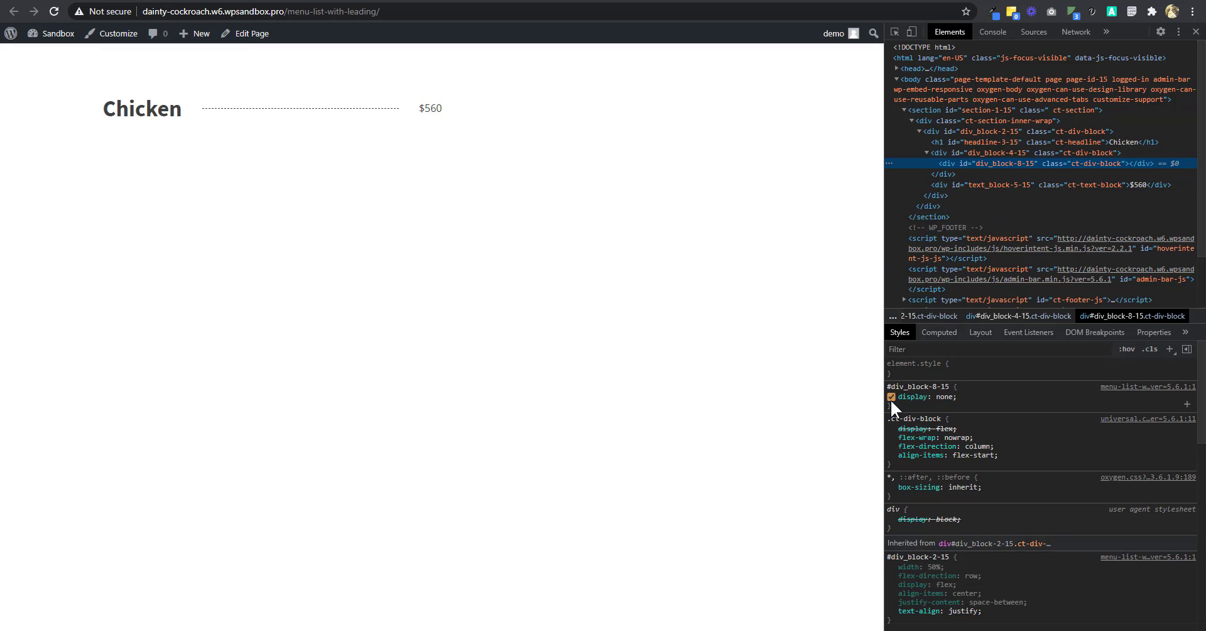
- Toggle the nested div's display rule and compare the styles of div_block-4-15 and div_block-8-15
{"action": "left_click", "coordinate": [891, 396]}
{"action": "left_click", "coordinate": [982, 152]}
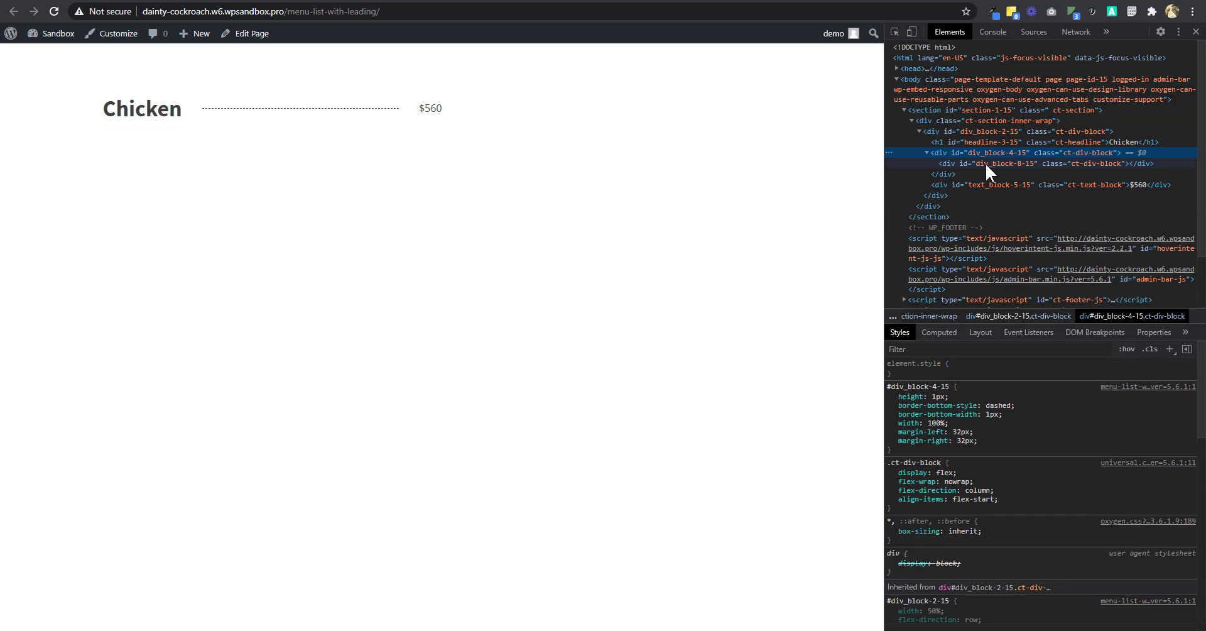
{"action": "left_click", "coordinate": [985, 163]}
{"action": "left_click", "coordinate": [987, 154]}
{"action": "left_click", "coordinate": [987, 164]}
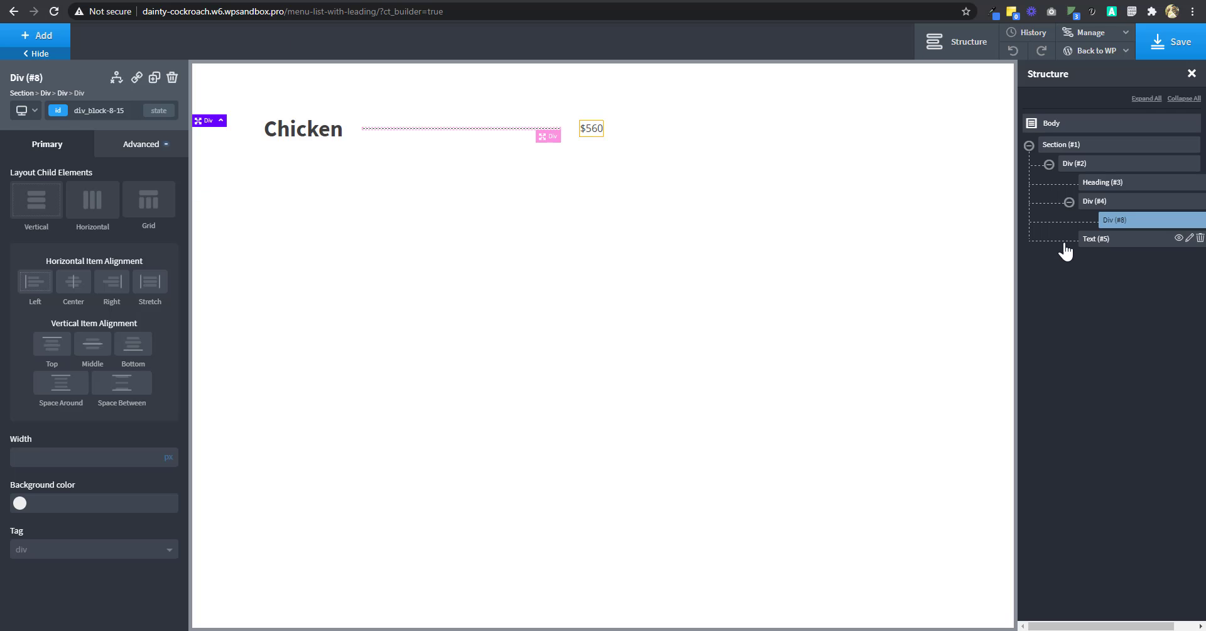
- Add a first display condition to the div nested in the leader div, based on Author Name
{"action": "left_click", "coordinate": [117, 78]}
{"action": "left_click", "coordinate": [142, 121]}
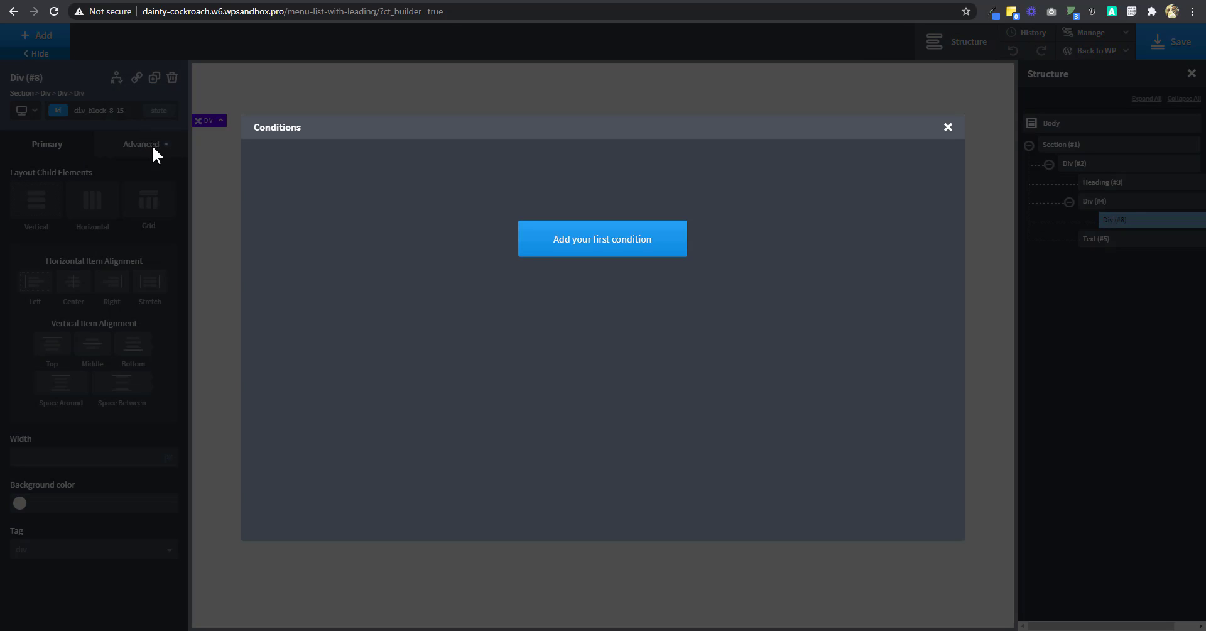
{"action": "left_click", "coordinate": [571, 248]}
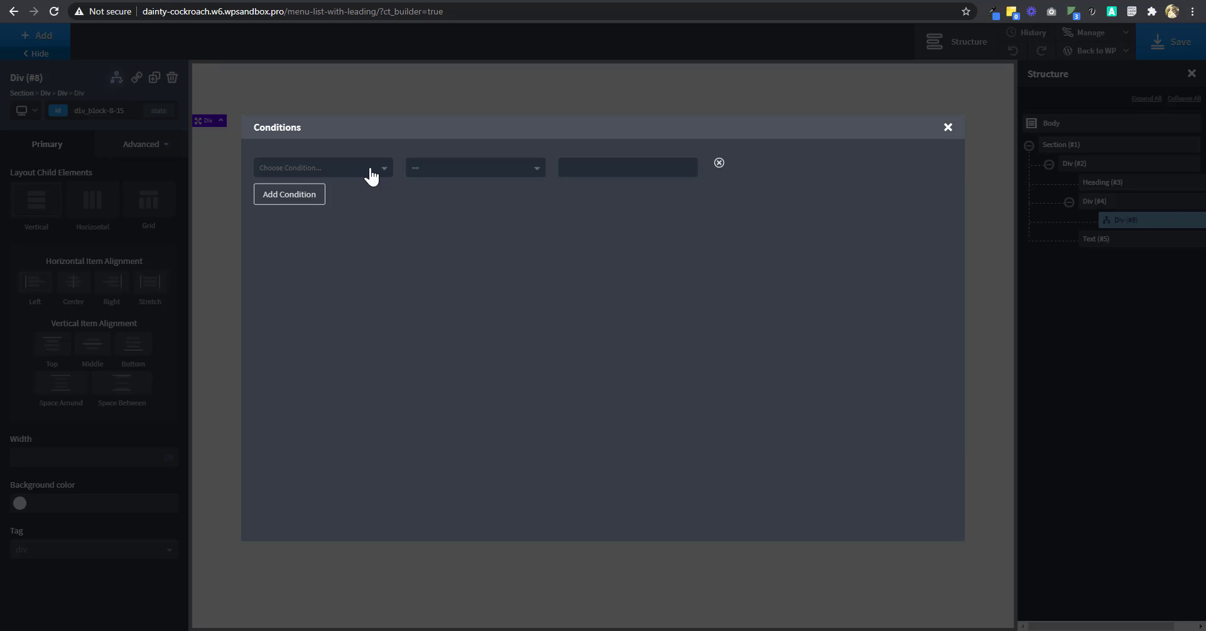
{"action": "left_click", "coordinate": [372, 176]}
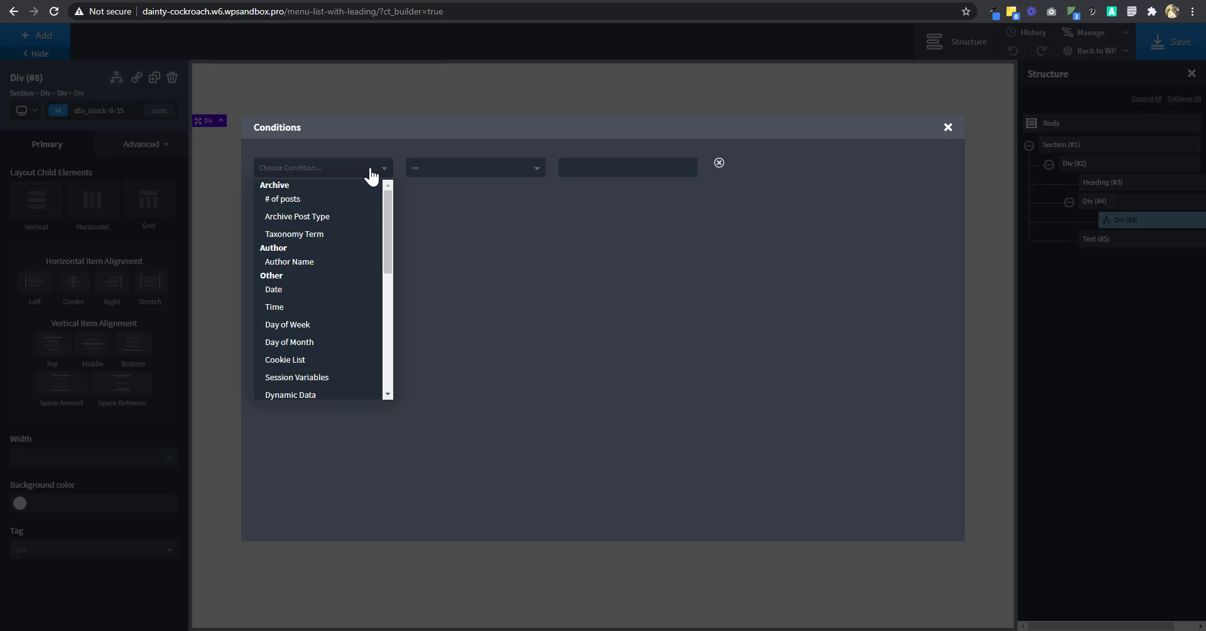
{"action": "left_click", "coordinate": [303, 261]}
- Set the Author Name condition's custom value to 2o9ss09how30js with the == operator, and save the page
{"action": "left_click", "coordinate": [538, 167]}
{"action": "left_click", "coordinate": [591, 166]}
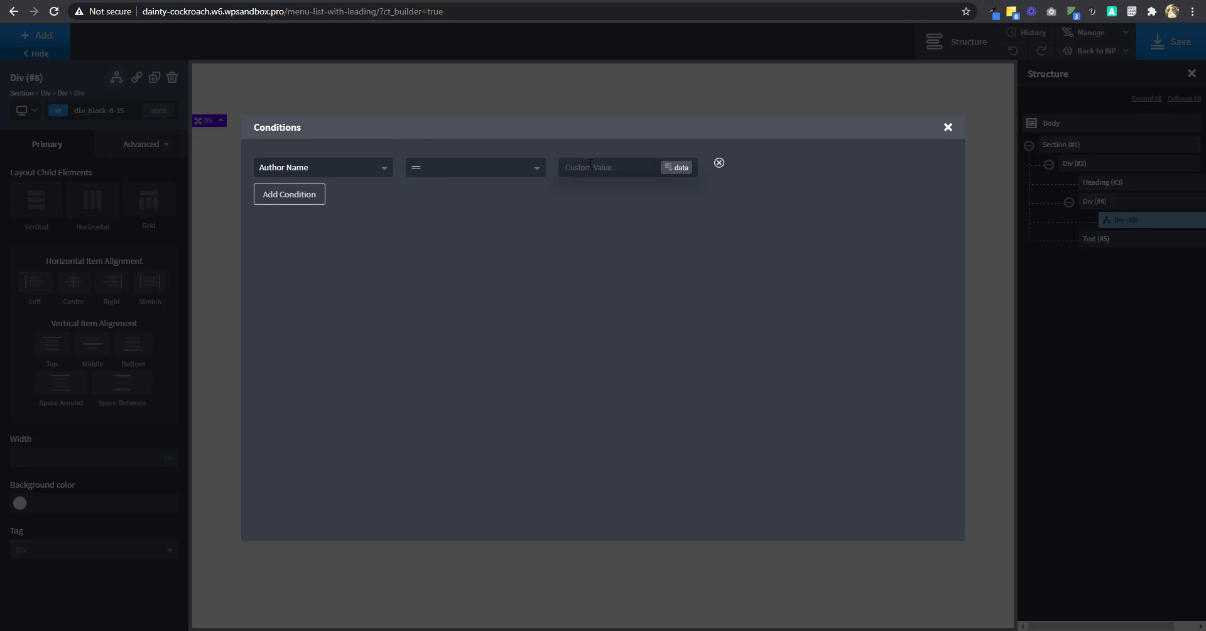
{"action": "type", "text": "2o9"}
{"action": "type", "text": "ss09how30js"}
{"action": "left_click", "coordinate": [511, 260]}
{"action": "left_click", "coordinate": [948, 127]}
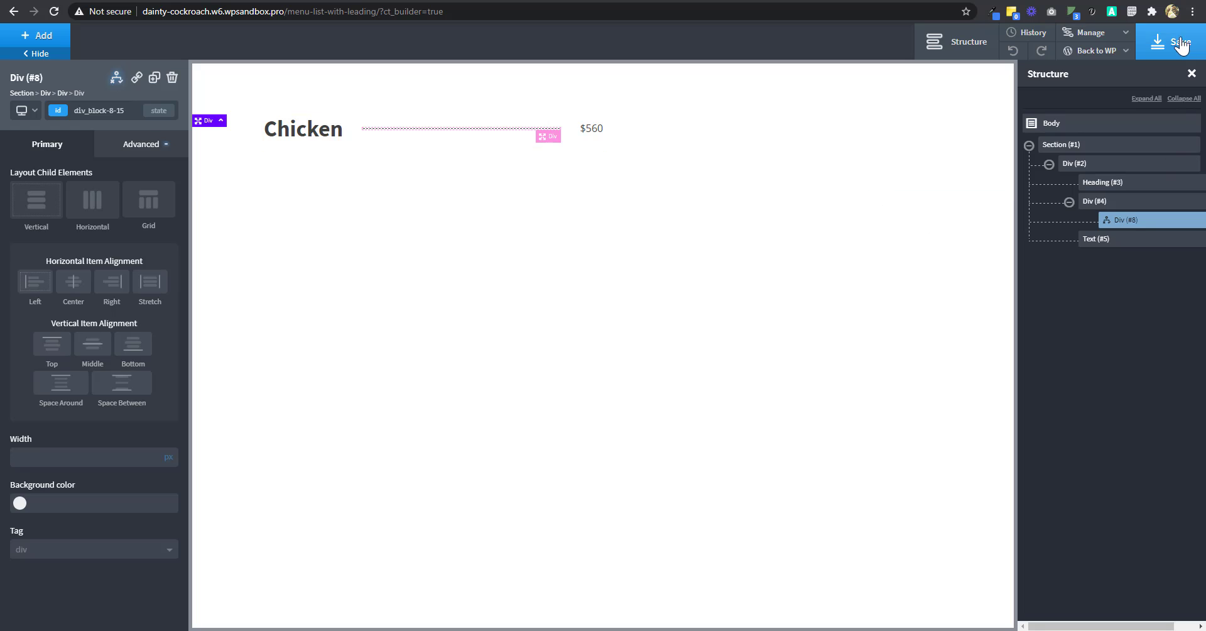
{"action": "left_click", "coordinate": [1175, 43]}
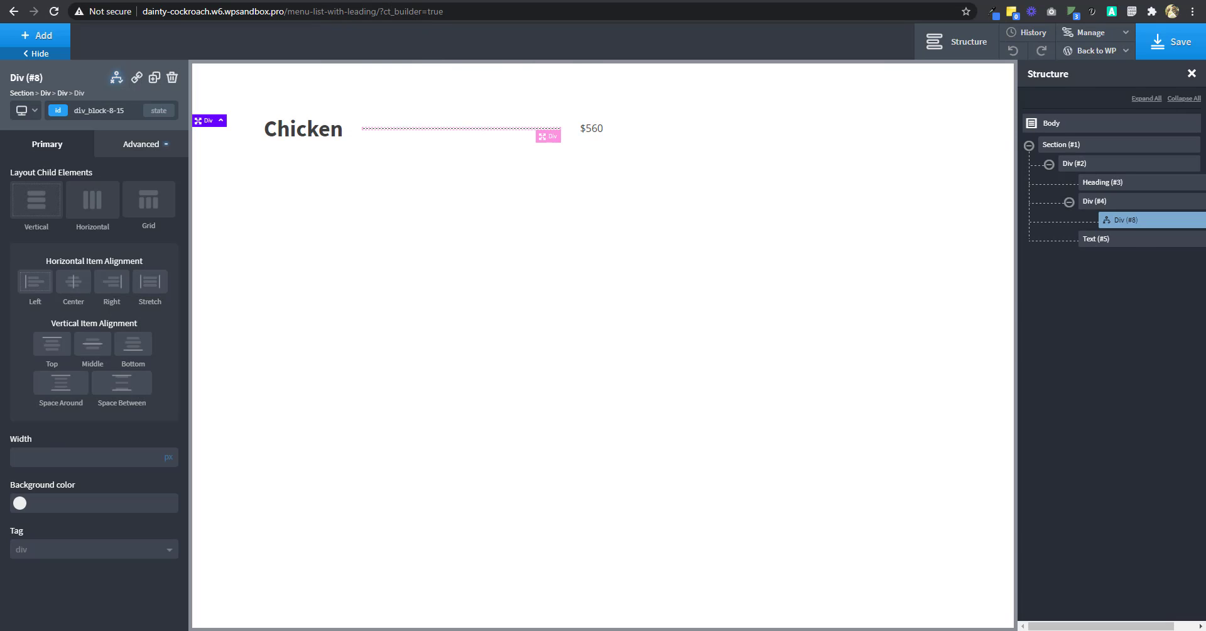
- Reload the live page and inspect the leader line's div_block-4-15 in the browser's developer tools
{"action": "key", "text": "ctrl+Tab"}
{"action": "left_click", "coordinate": [54, 11]}
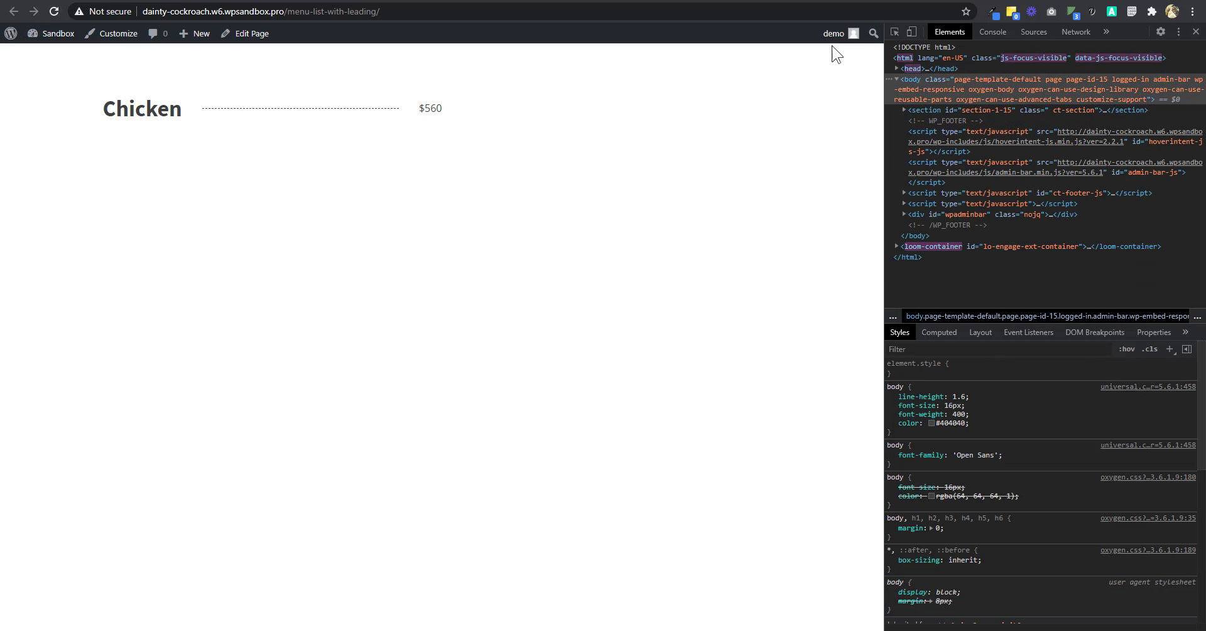
{"action": "left_click", "coordinate": [898, 34]}
{"action": "left_click", "coordinate": [353, 113]}
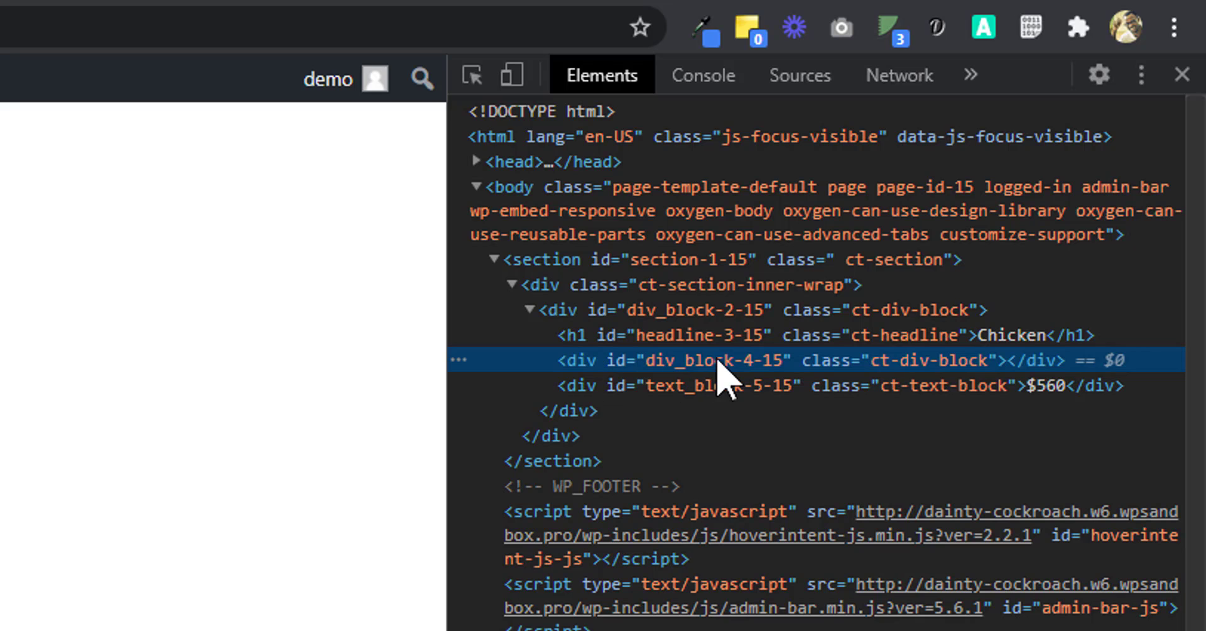
{"action": "left_click", "coordinate": [724, 339]}
{"action": "left_click", "coordinate": [716, 363]}
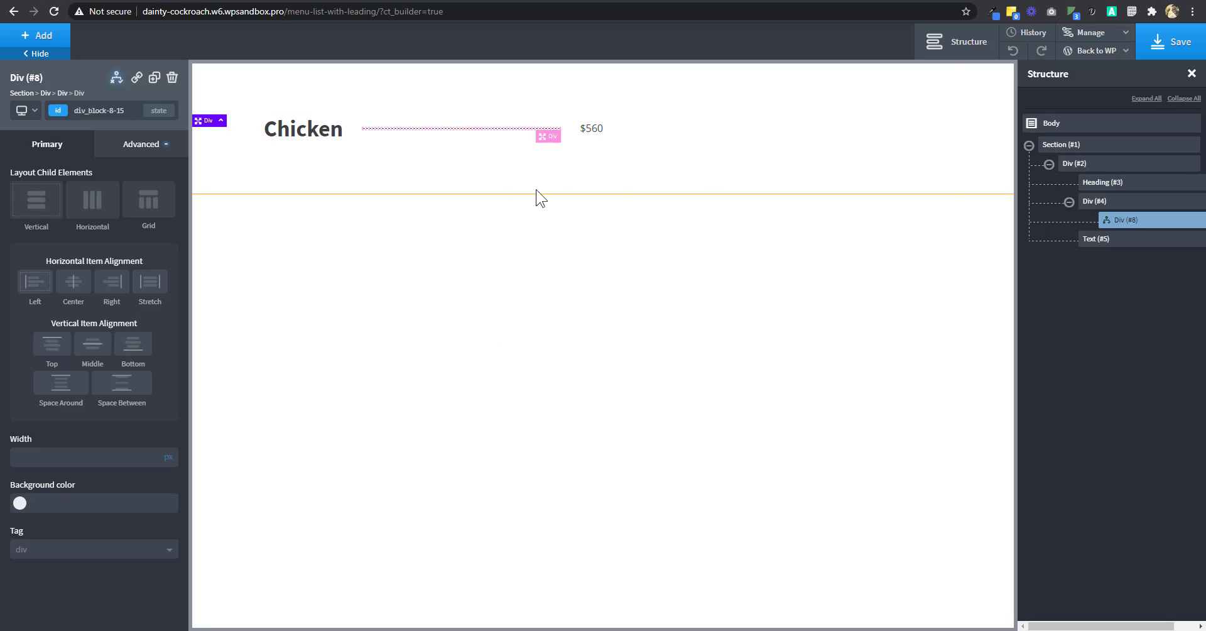
- In the builder, append the test characters jklsdladkdf to the Chicken heading to check the leader line's flexibility
{"action": "left_click", "coordinate": [729, 164]}
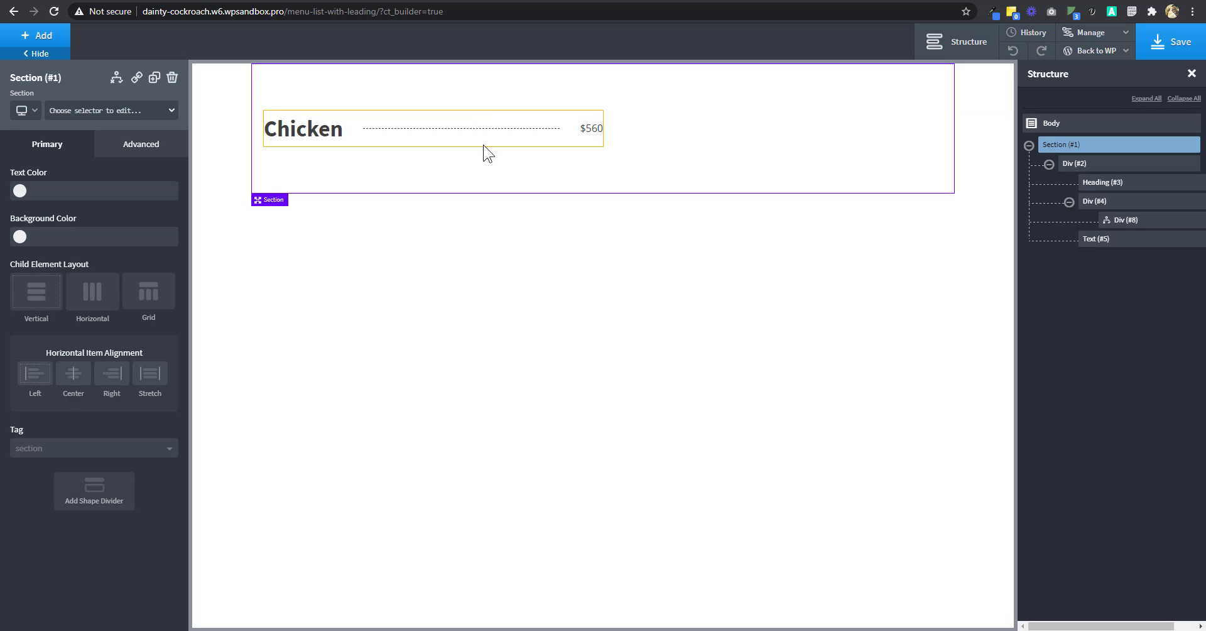
{"action": "left_click", "coordinate": [484, 144]}
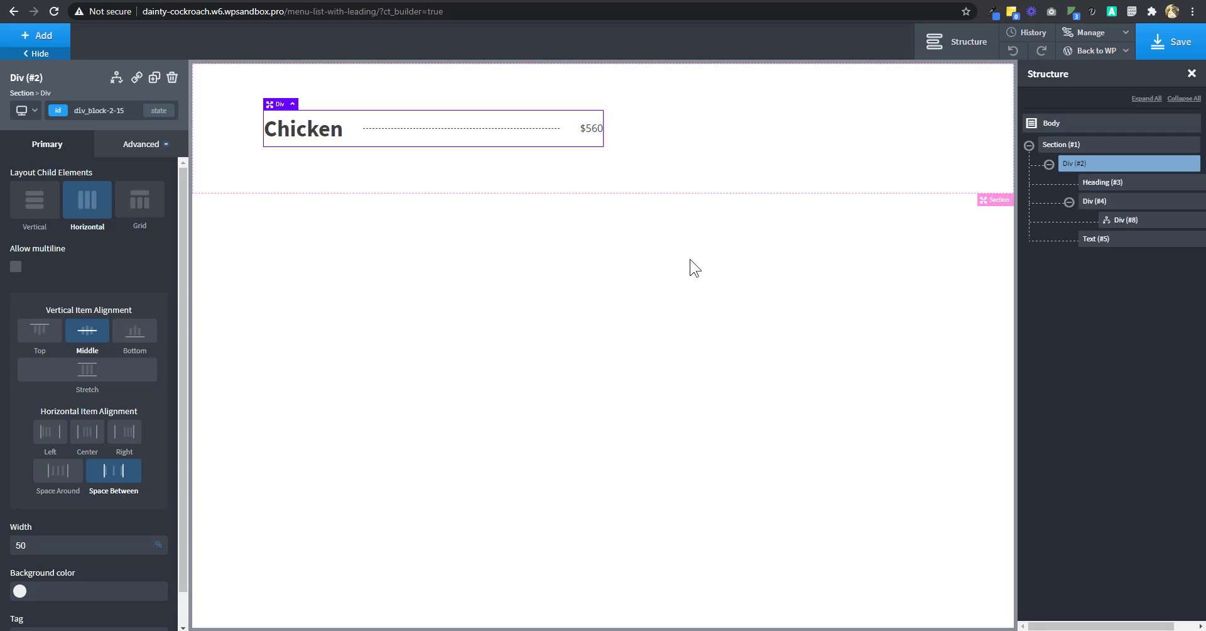
{"action": "left_click", "coordinate": [338, 131]}
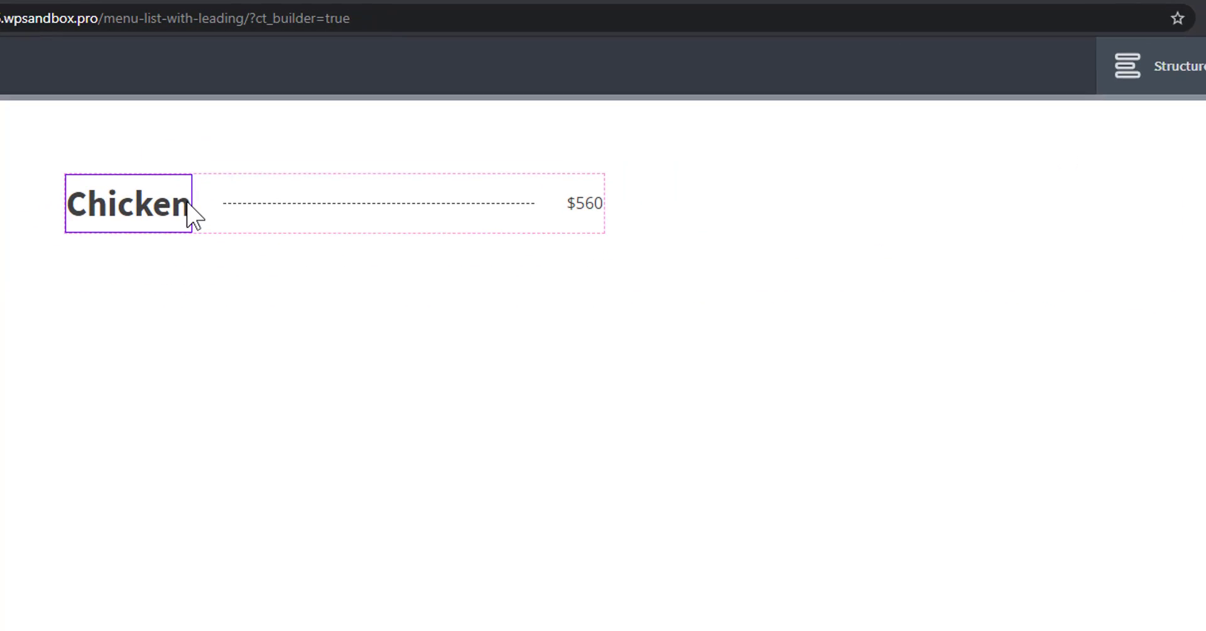
{"action": "left_click", "coordinate": [338, 131]}
{"action": "type", "text": "jkl"}
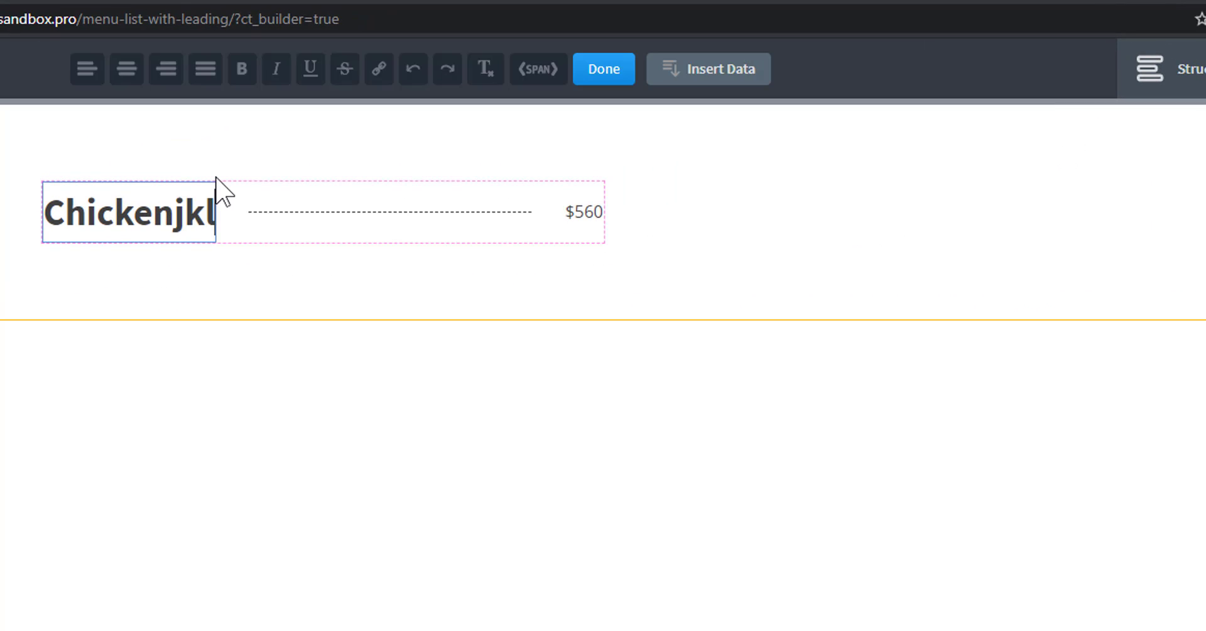
{"action": "type", "text": "sdladkdf"}
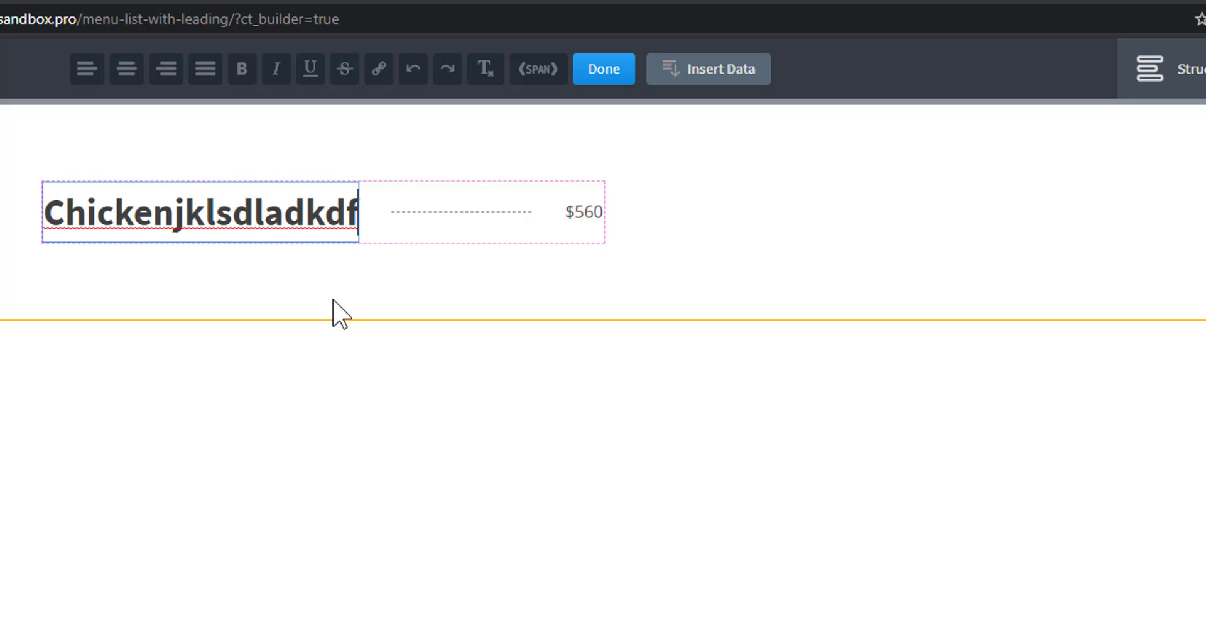
- Replace the test characters after Chicken in the heading with Flavour
{"action": "key", "text": "BackSpace"}
{"action": "key", "text": "BackSpace"}
{"action": "key", "text": "BackSpace"}
{"action": "key", "text": "BackSpace"}
{"action": "key", "text": "BackSpace"}
{"action": "key", "text": "BackSpace"}
{"action": "key", "text": "BackSpace"}
{"action": "key", "text": "BackSpace"}
{"action": "key", "text": "BackSpace"}
{"action": "key", "text": "BackSpace"}
{"action": "key", "text": "BackSpace"}
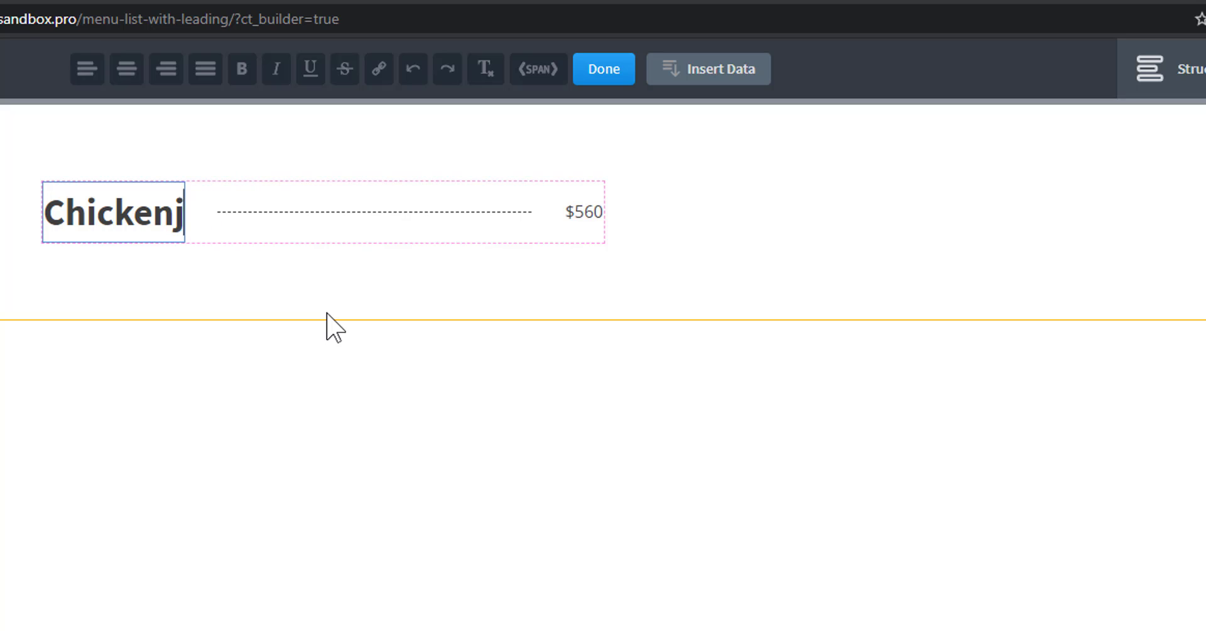
{"action": "type", "text": "Flavour"}
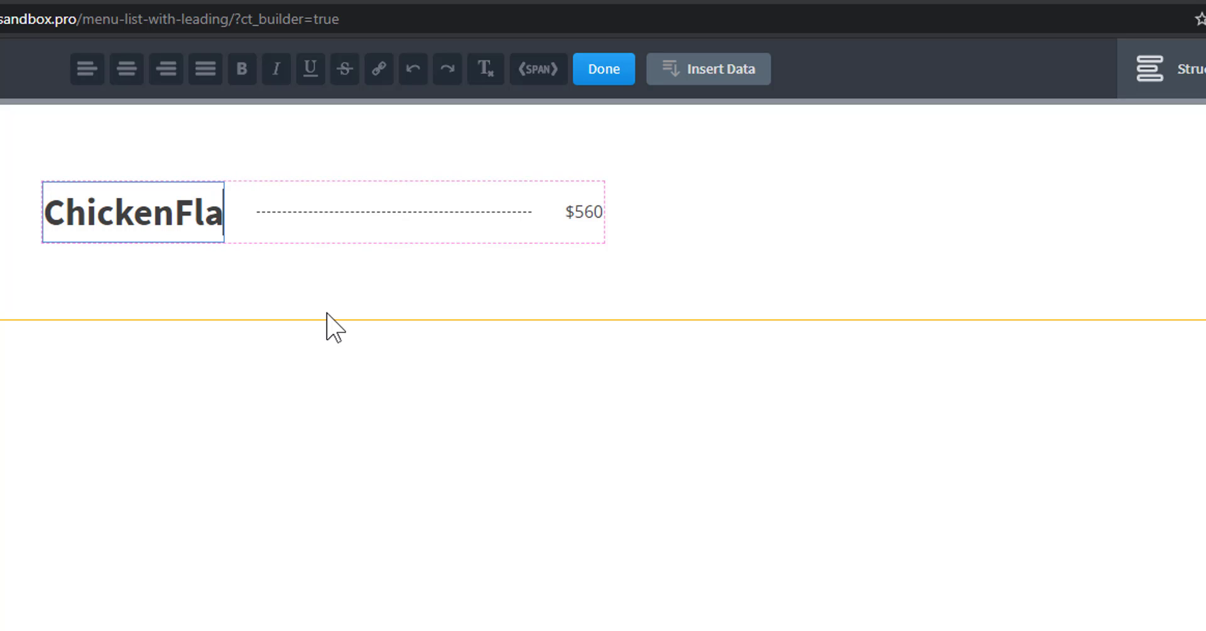
- Break the heading before Flavour onto a second line and remove the line break again
{"action": "left_click", "coordinate": [176, 217]}
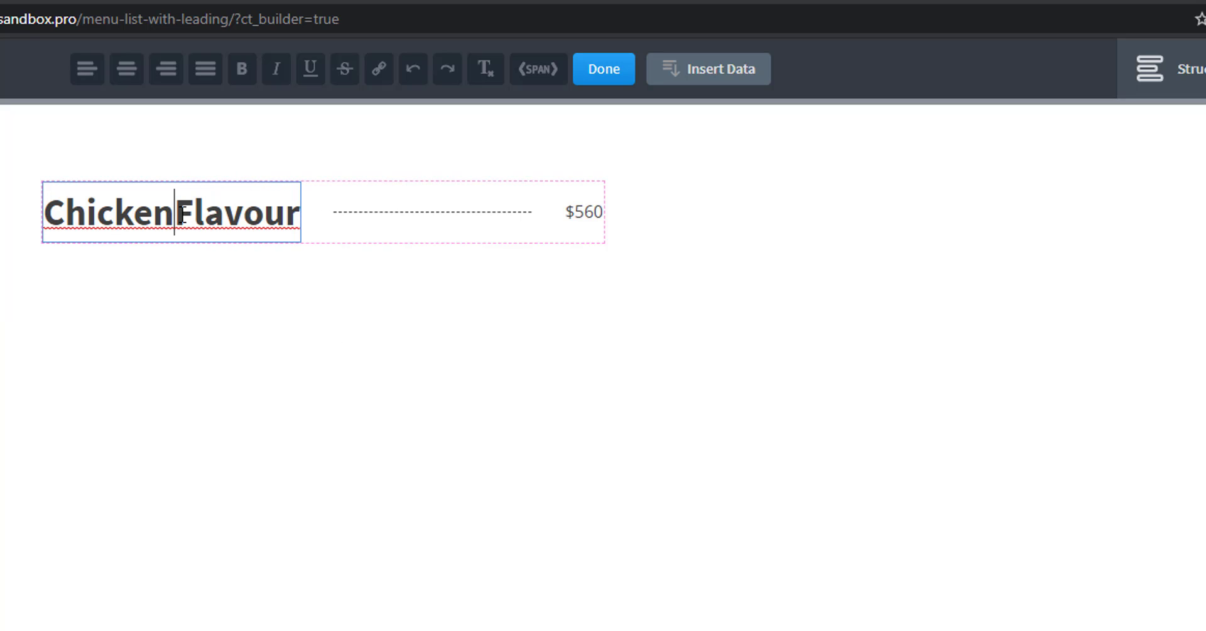
{"action": "key", "text": "Return"}
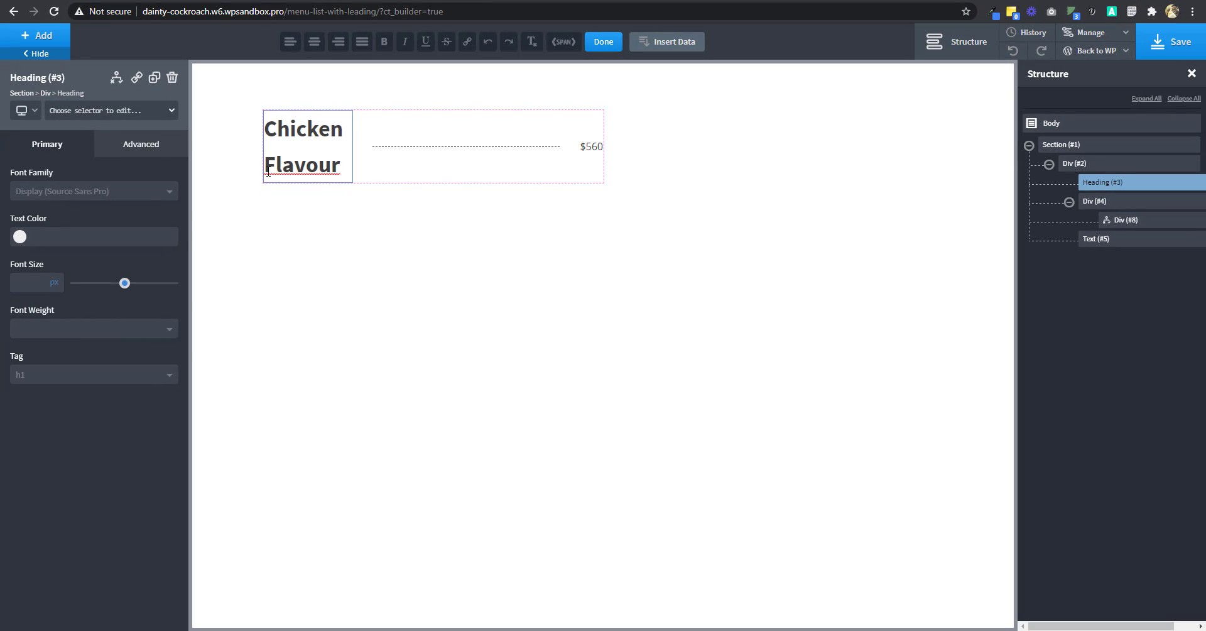
{"action": "key", "text": "BackSpace"}
{"action": "key", "text": "BackSpace"}
{"action": "key", "text": "BackSpace"}
- Select the leader div, collapse its nested children in the structure tree, and clear its width value
{"action": "left_click", "coordinate": [465, 129]}
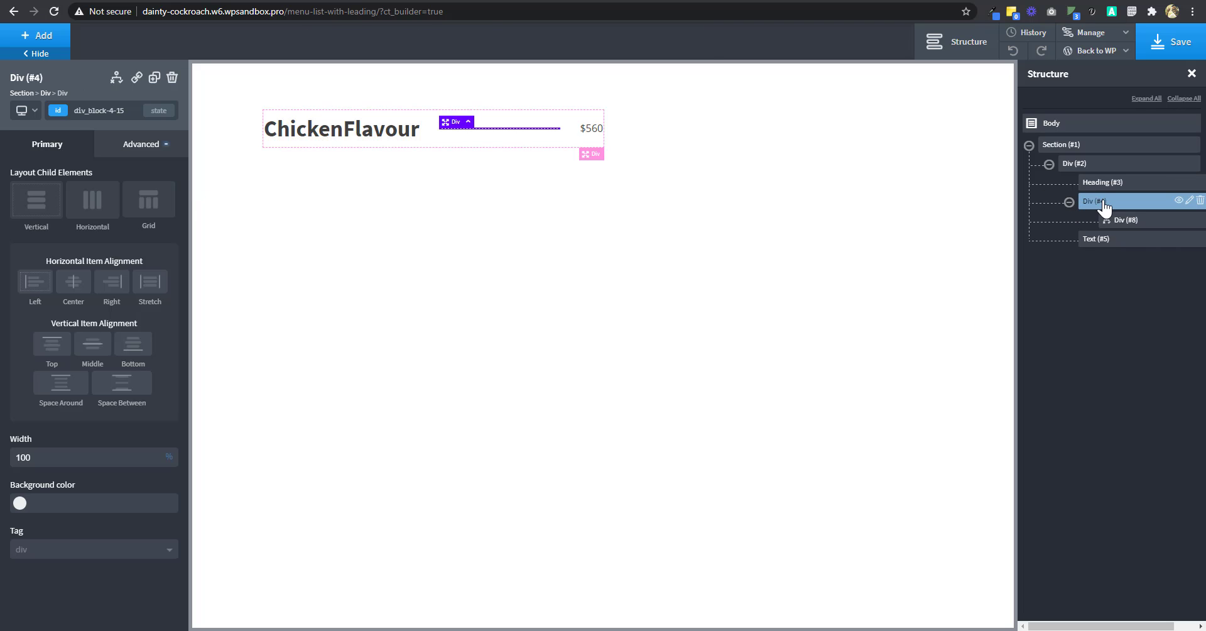
{"action": "left_click", "coordinate": [1069, 201]}
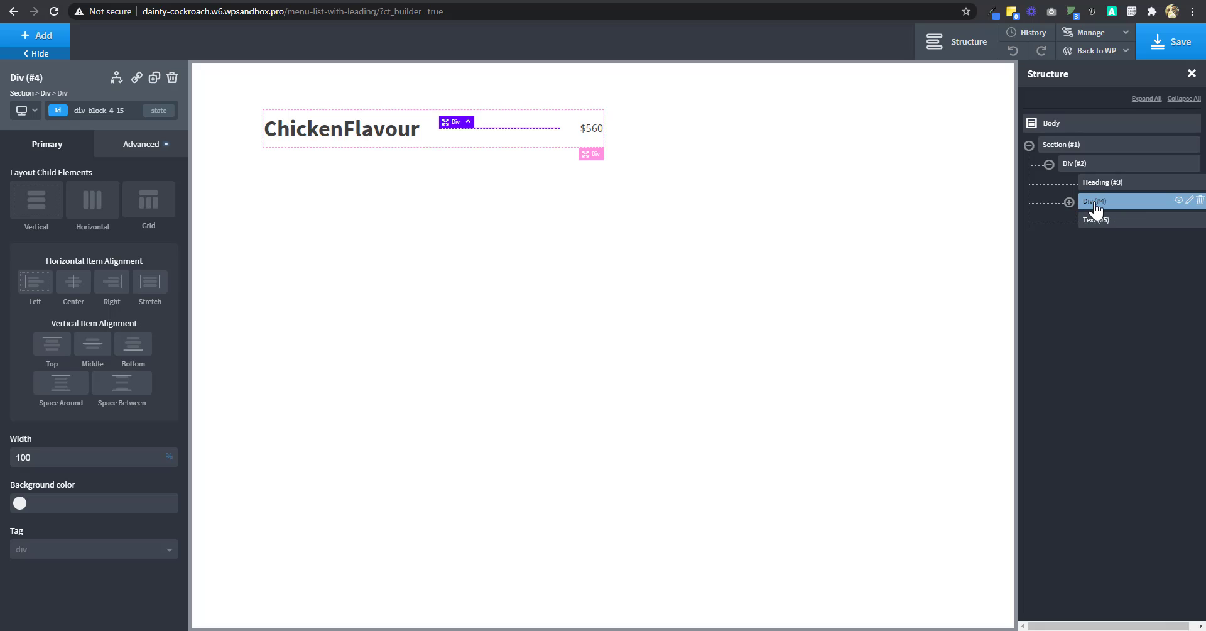
{"action": "left_click", "coordinate": [157, 149]}
{"action": "left_click", "coordinate": [93, 208]}
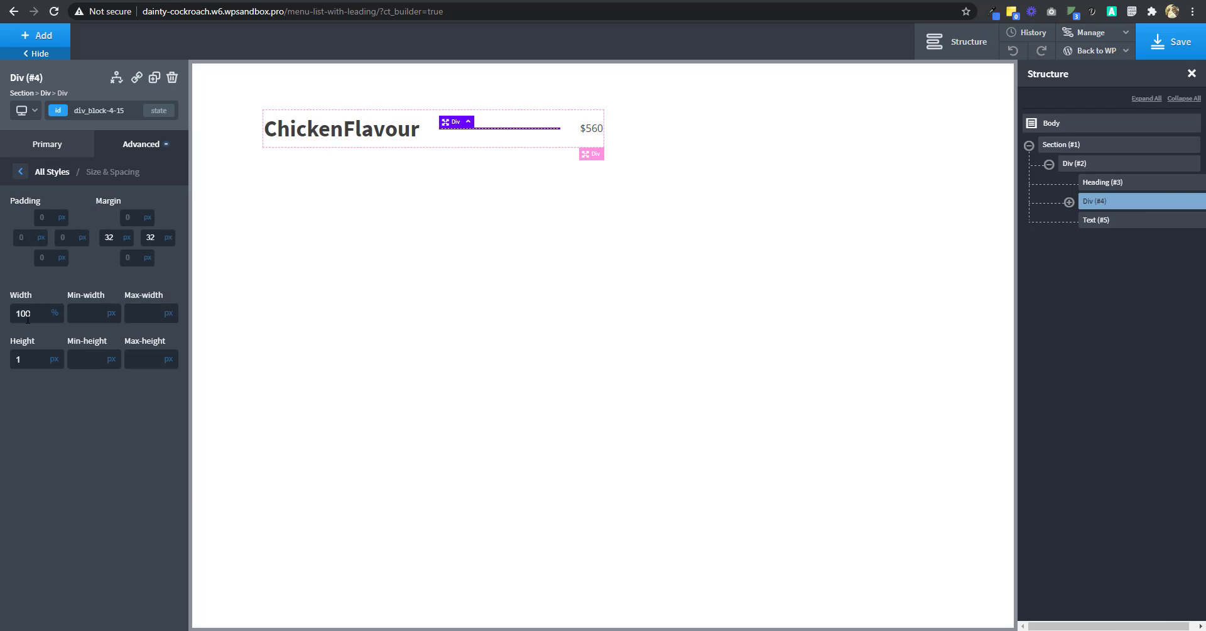
{"action": "key", "text": "BackSpace"}
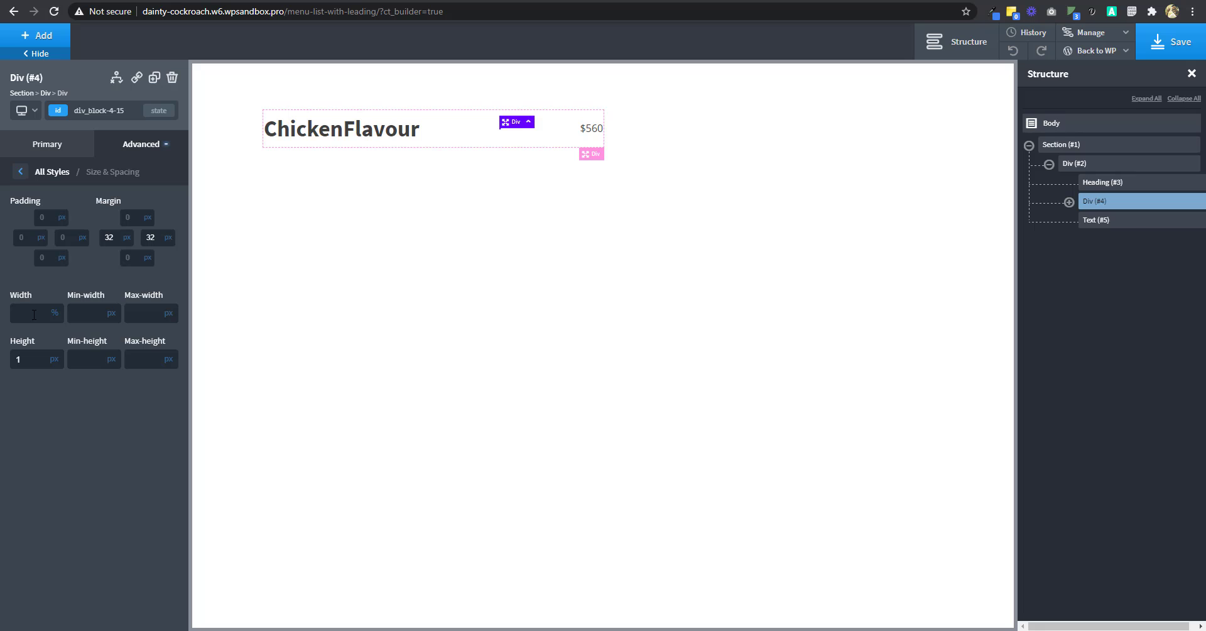
- Set the leader div's Flex Grow to 1 in its layout styles
{"action": "left_click", "coordinate": [156, 151]}
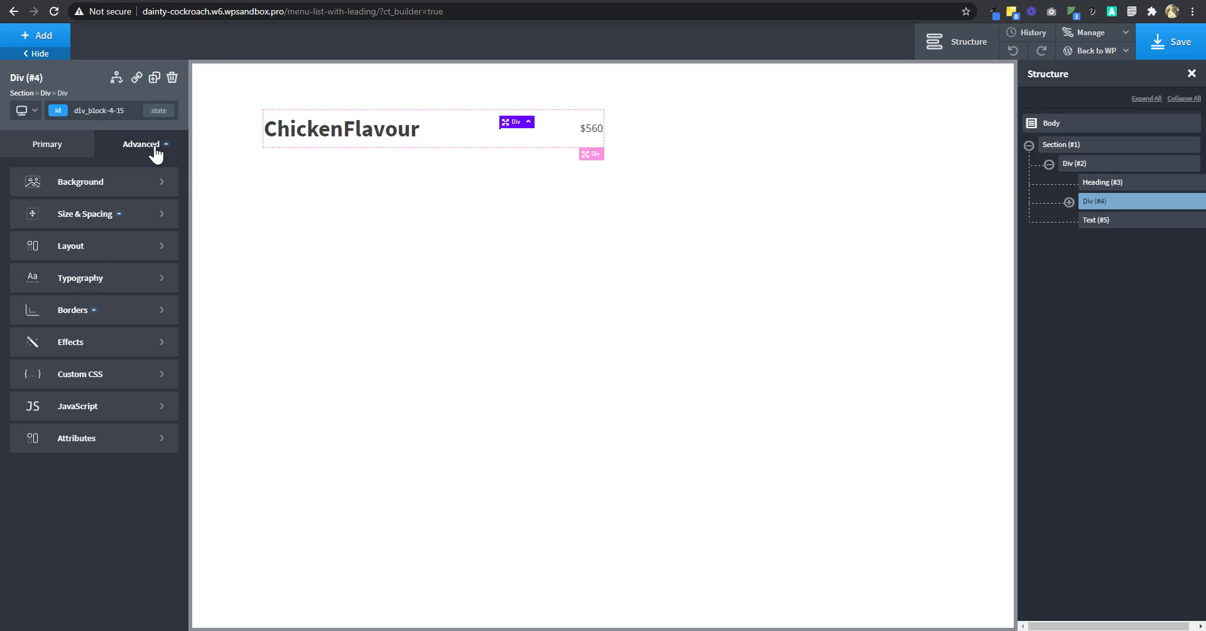
{"action": "left_click", "coordinate": [92, 252]}
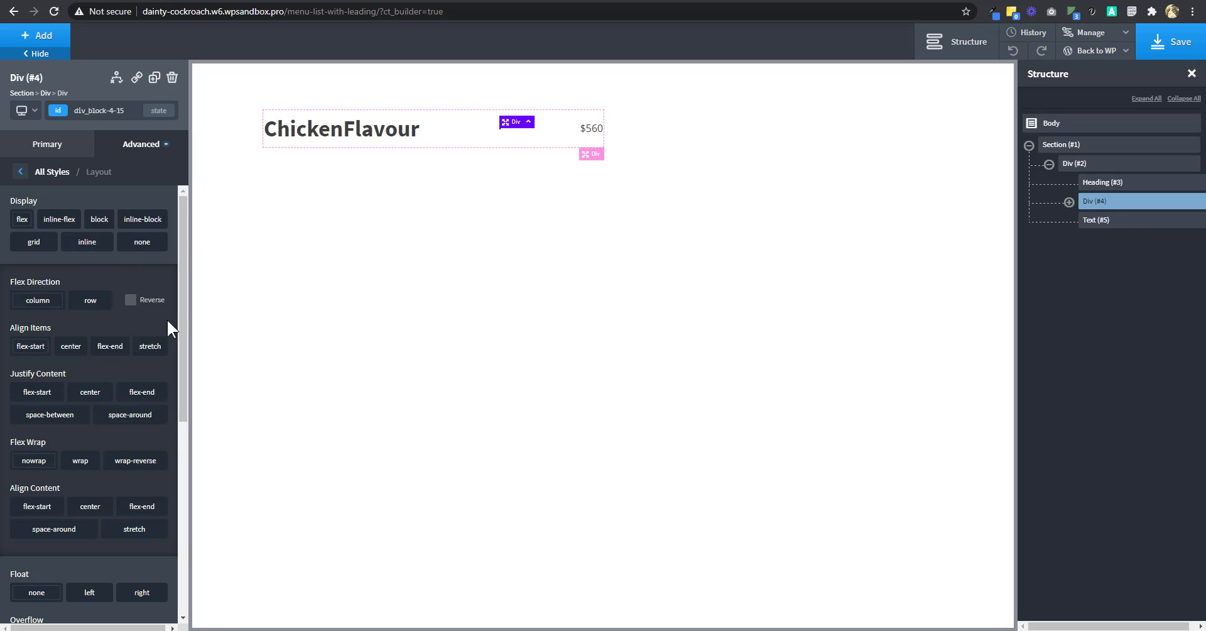
{"action": "scroll", "coordinate": [151, 333], "scroll_direction": "down", "scroll_amount": 2}
{"action": "scroll", "coordinate": [142, 333], "scroll_direction": "up", "scroll_amount": 2}
{"action": "scroll", "coordinate": [141, 327], "scroll_direction": "down", "scroll_amount": 5}
{"action": "scroll", "coordinate": [141, 326], "scroll_direction": "down", "scroll_amount": 1}
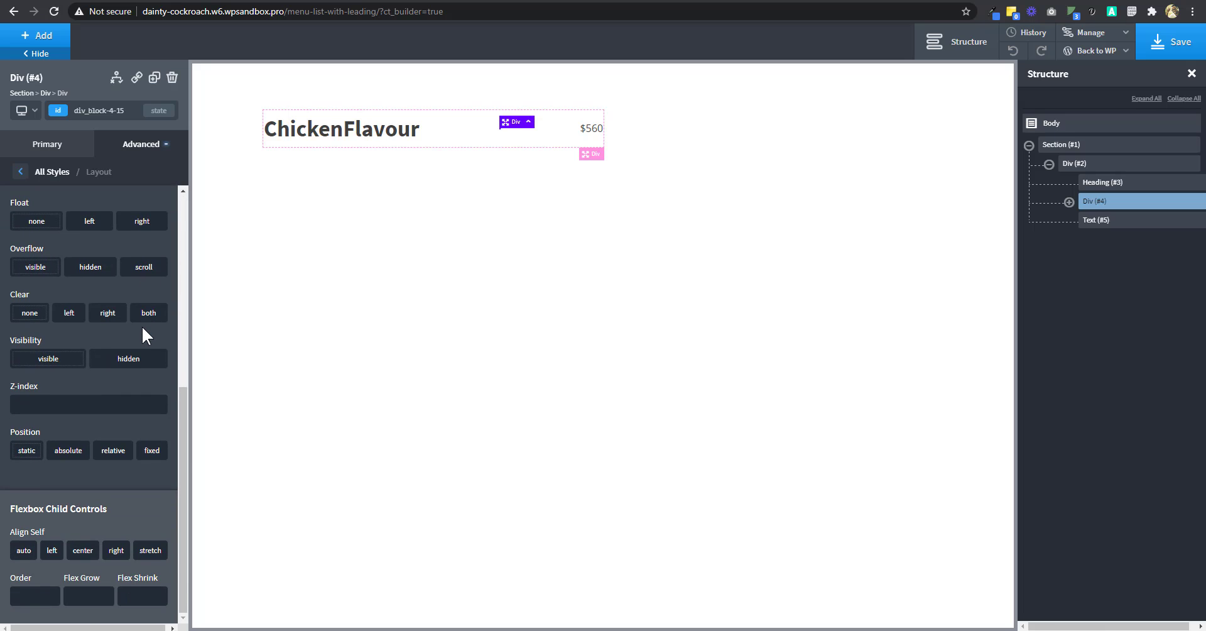
{"action": "type", "text": "1"}
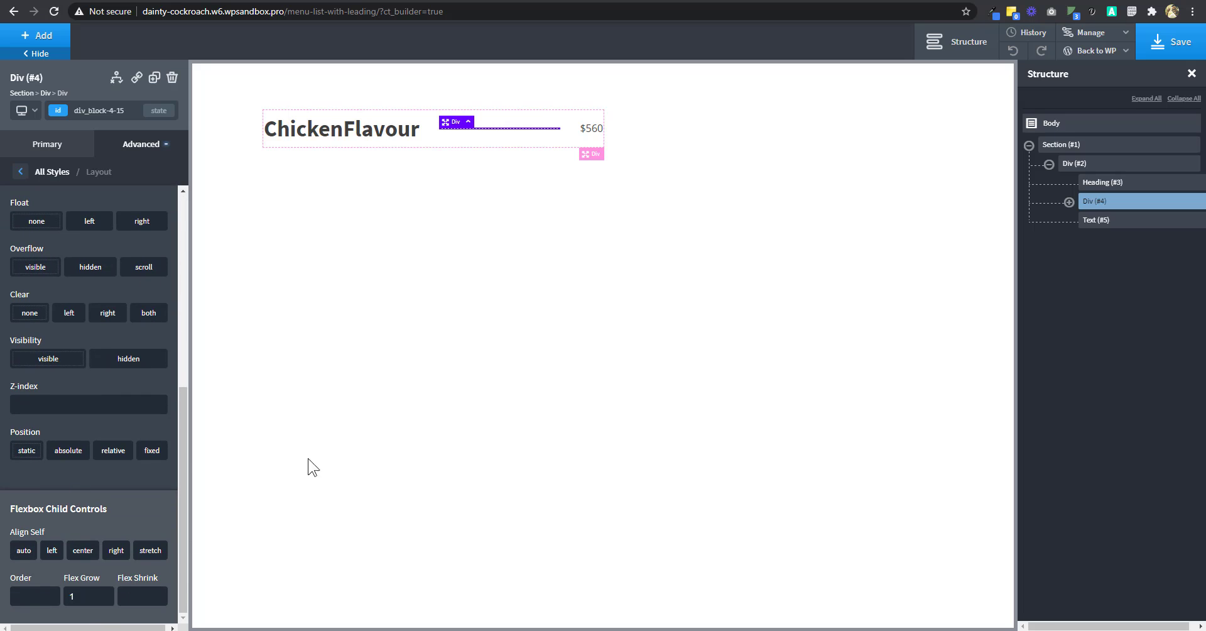
- Select the section, the row div, the $560 price text and the heading to examine how they relate
{"action": "left_click", "coordinate": [695, 100]}
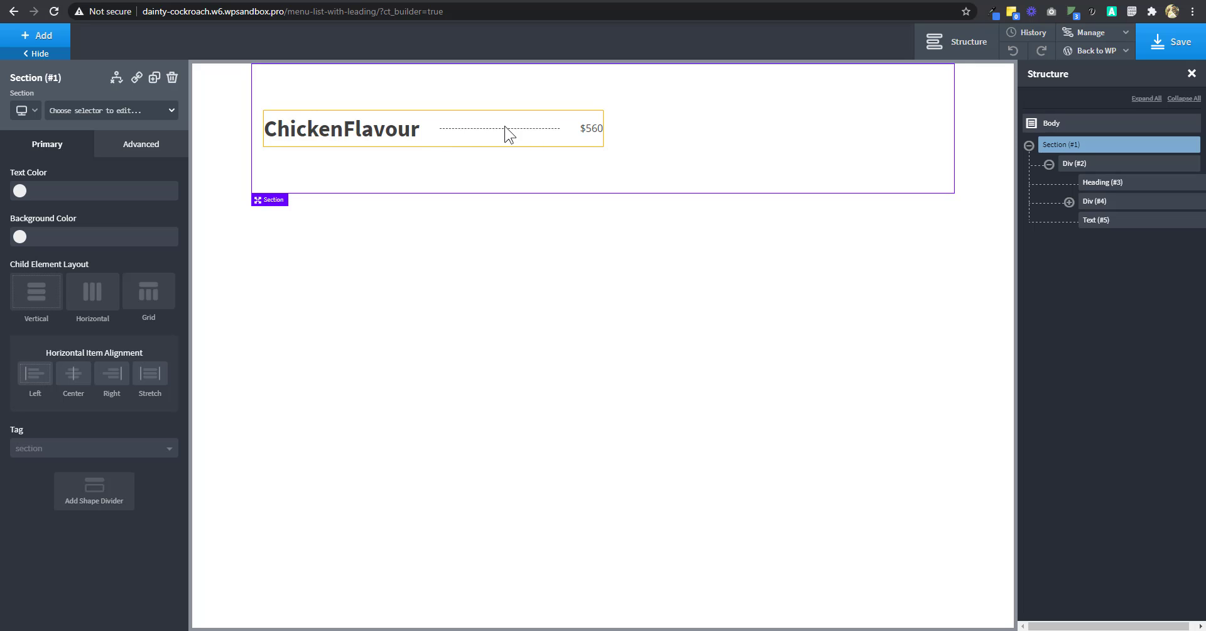
{"action": "left_click", "coordinate": [465, 136]}
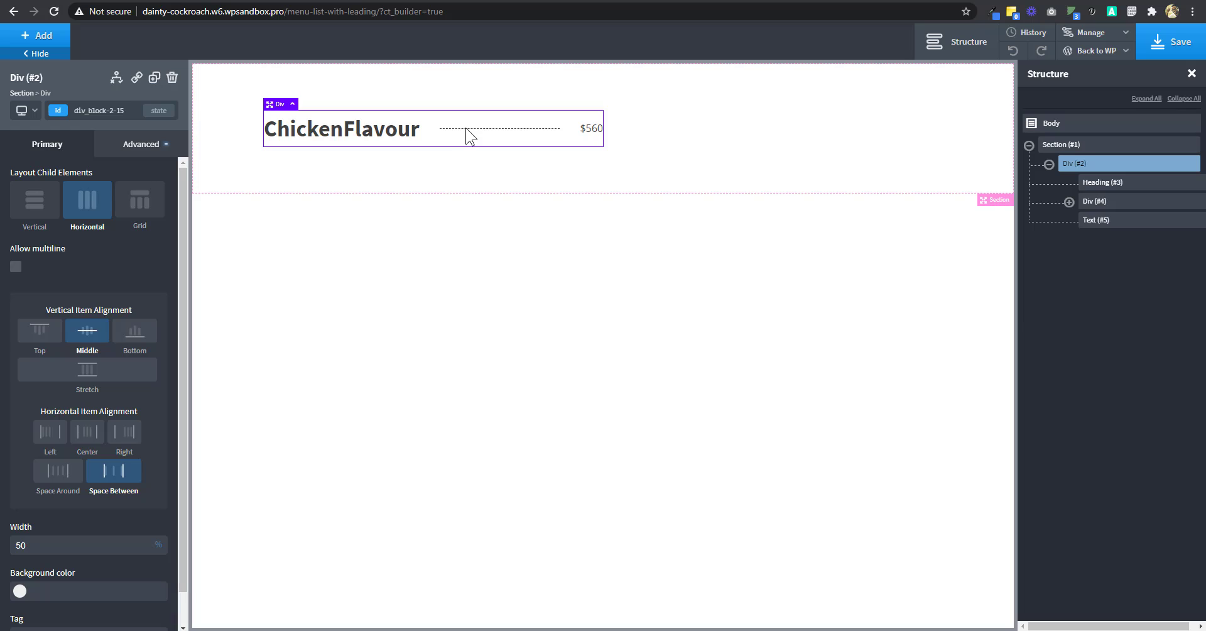
{"action": "left_click", "coordinate": [593, 126]}
{"action": "left_click", "coordinate": [393, 134]}
{"action": "left_click", "coordinate": [593, 128]}
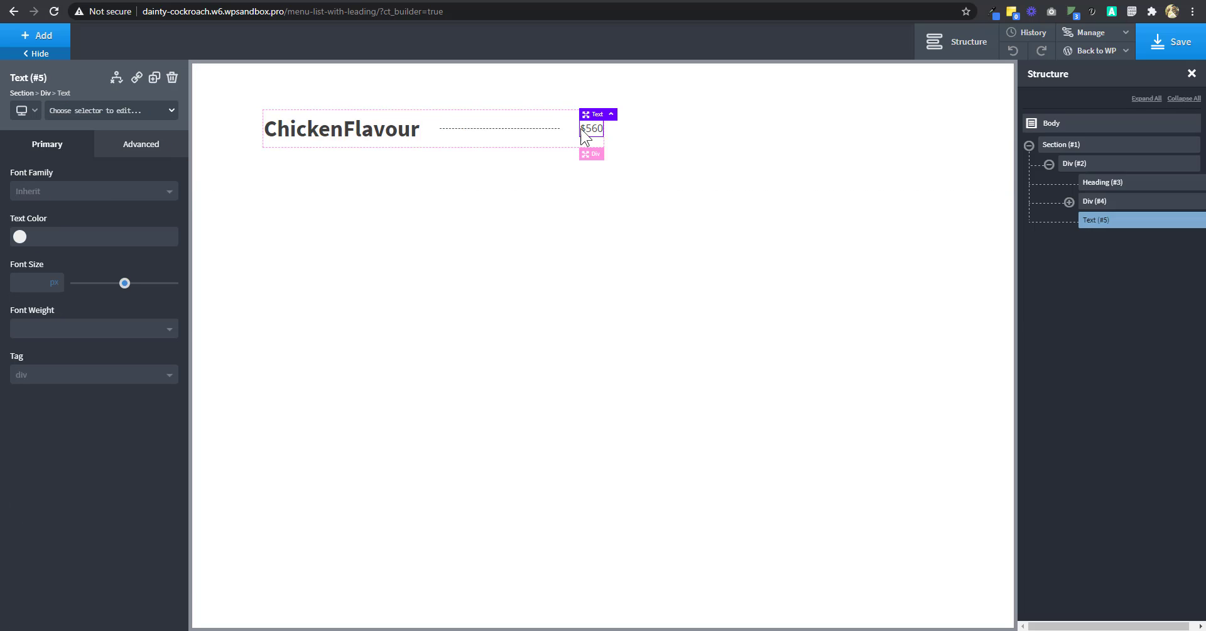
{"action": "left_click", "coordinate": [391, 142]}
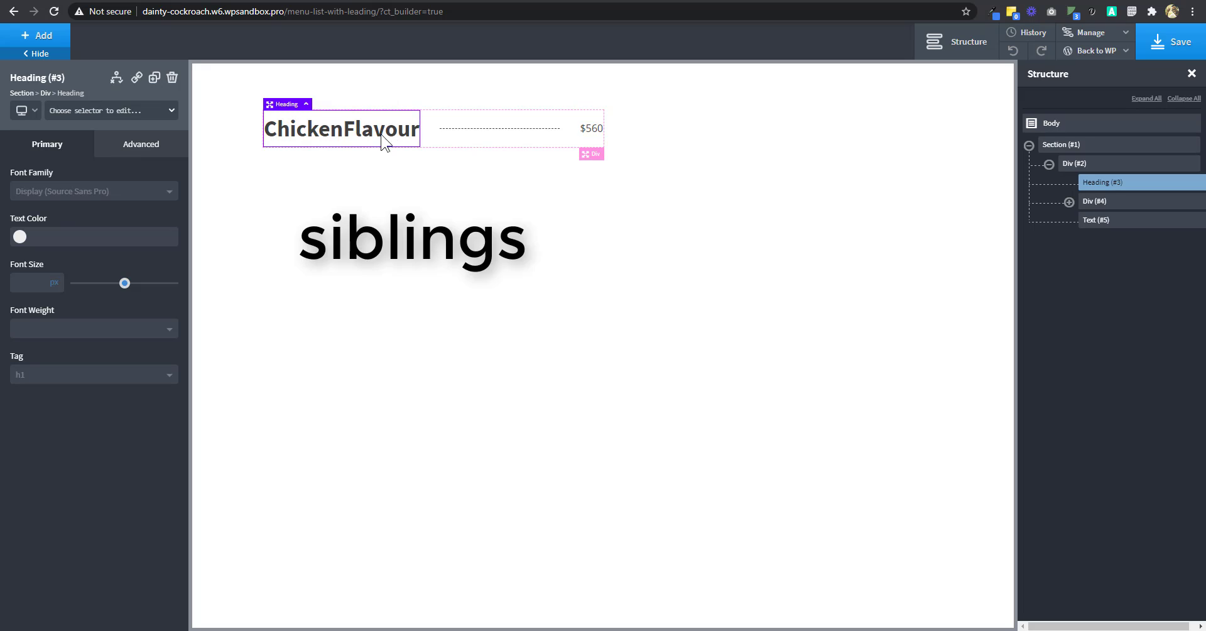
- Insert the word much, separated by spaces, between Chicken and Flavour in the heading
{"action": "double_click", "coordinate": [346, 124]}
{"action": "left_click", "coordinate": [346, 123]}
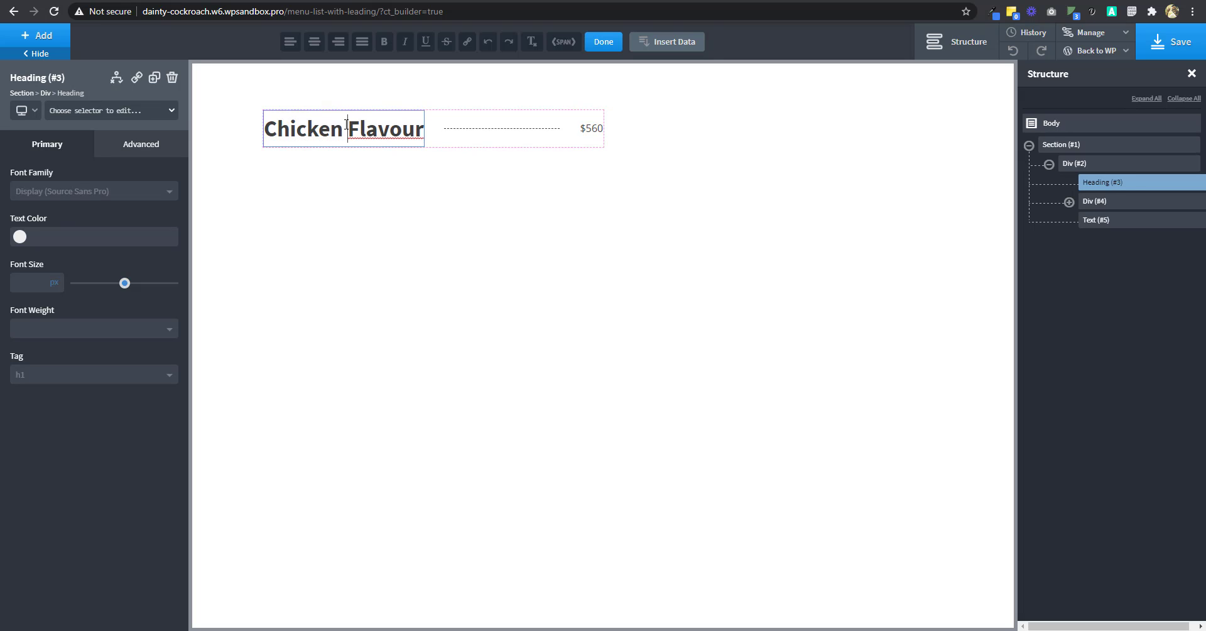
{"action": "type", "text": "mus"}
{"action": "key", "text": "BackSpace"}
{"action": "type", "text": "ch"}
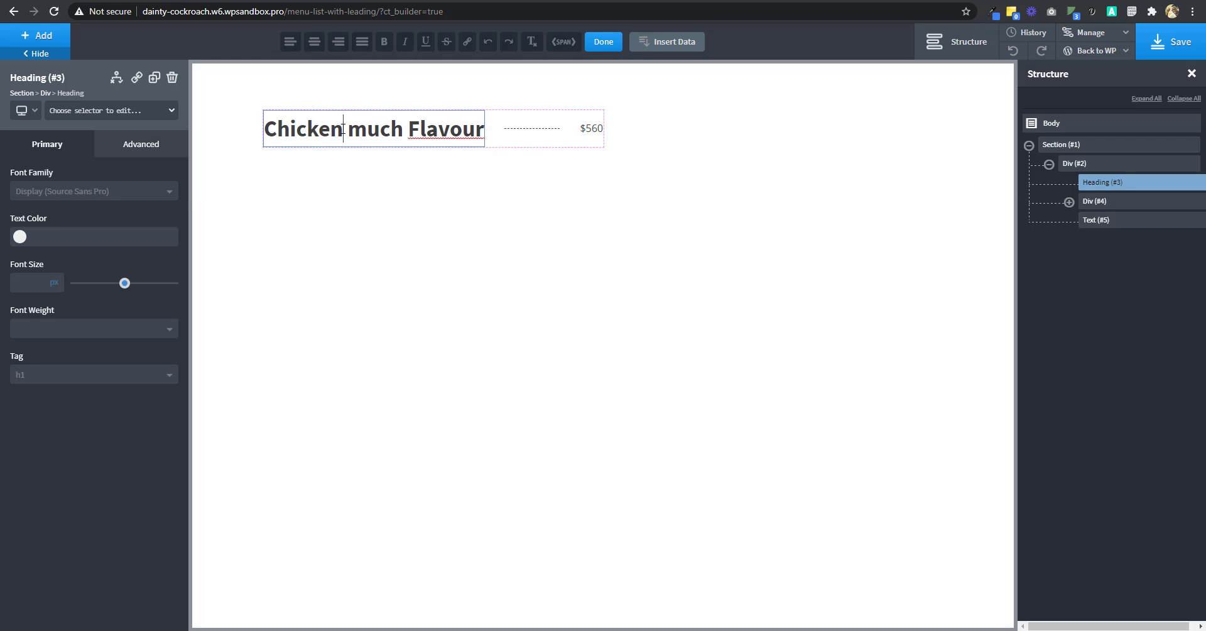
- Delete everything after Chicken in the heading and save the page
{"action": "key", "text": "Delete"}
{"action": "key", "text": "Delete"}
{"action": "key", "text": "Delete"}
{"action": "key", "text": "Delete"}
{"action": "key", "text": "Delete"}
{"action": "key", "text": "Delete"}
{"action": "key", "text": "Delete"}
{"action": "key", "text": "Delete"}
{"action": "key", "text": "Delete"}
{"action": "key", "text": "Delete"}
{"action": "key", "text": "Delete"}
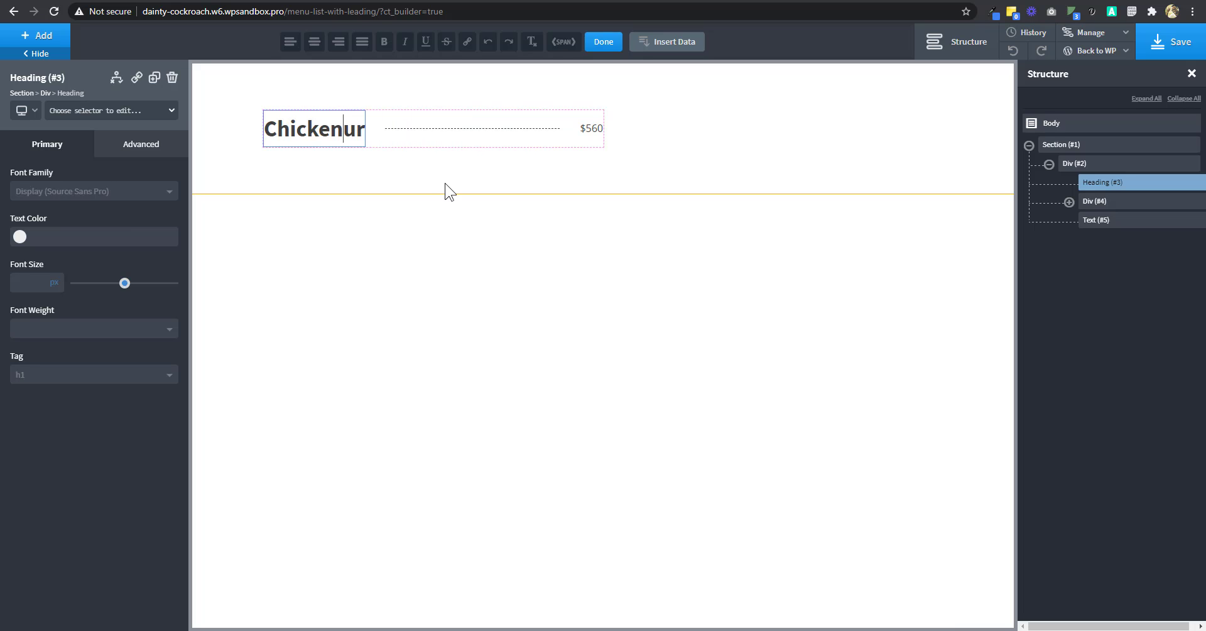
{"action": "key", "text": "Delete"}
{"action": "key", "text": "Delete"}
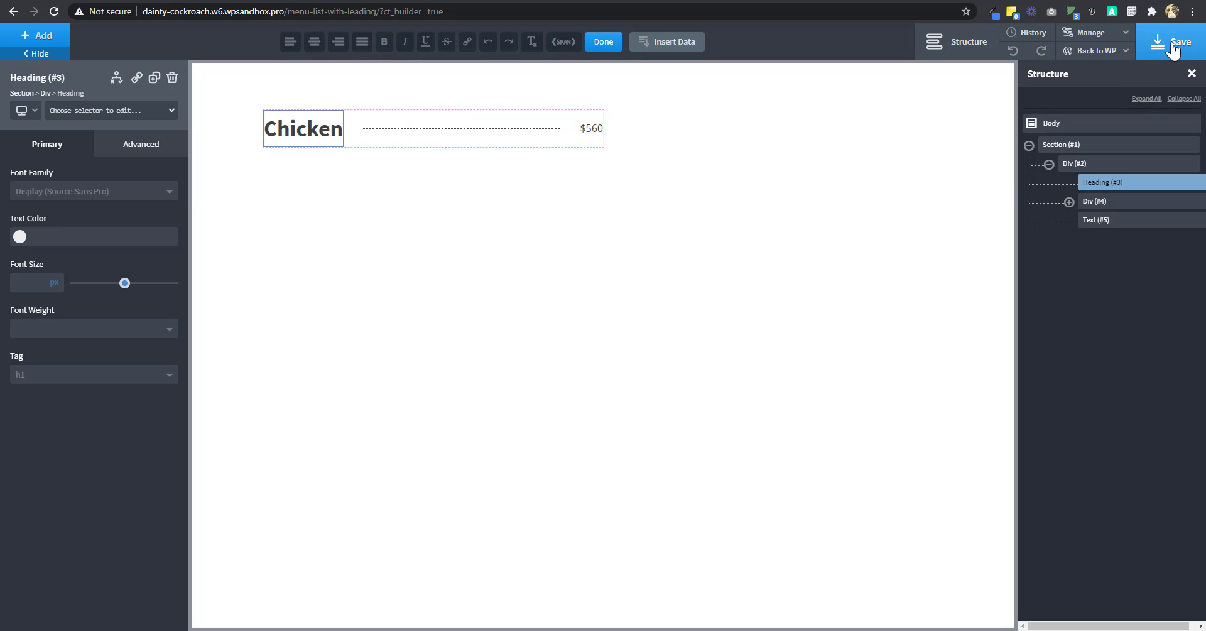
{"action": "left_click", "coordinate": [1172, 51]}
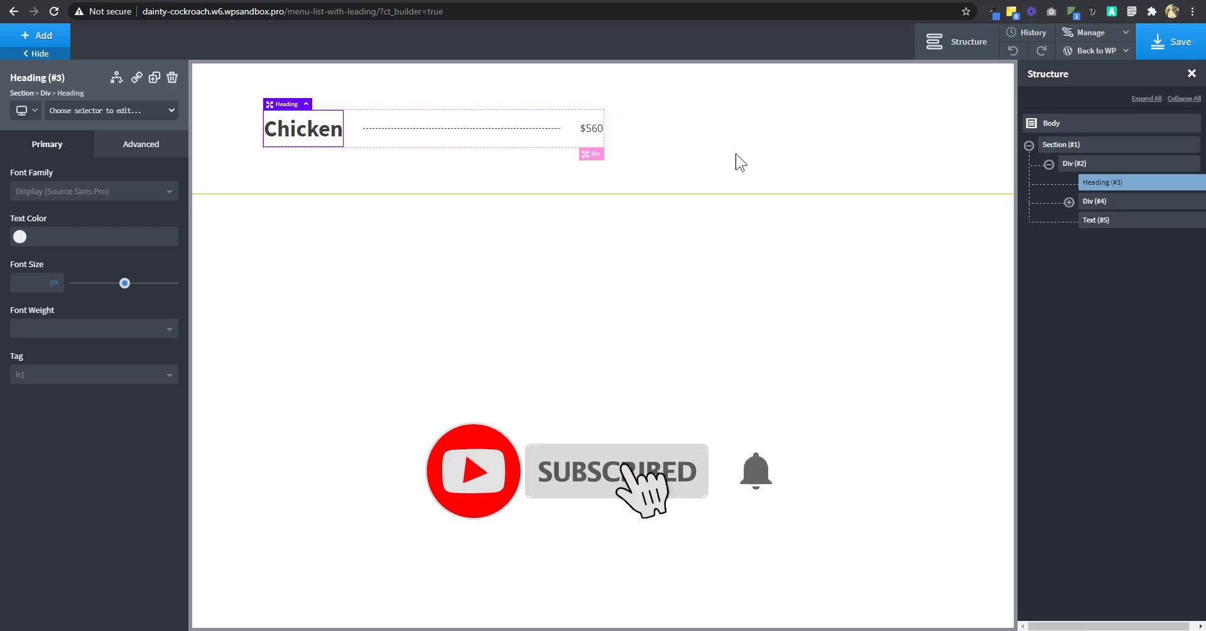
- Collapse and expand the row div and select it, the leader div and the Chicken heading to examine the row's structure
{"action": "left_click", "coordinate": [1049, 164]}
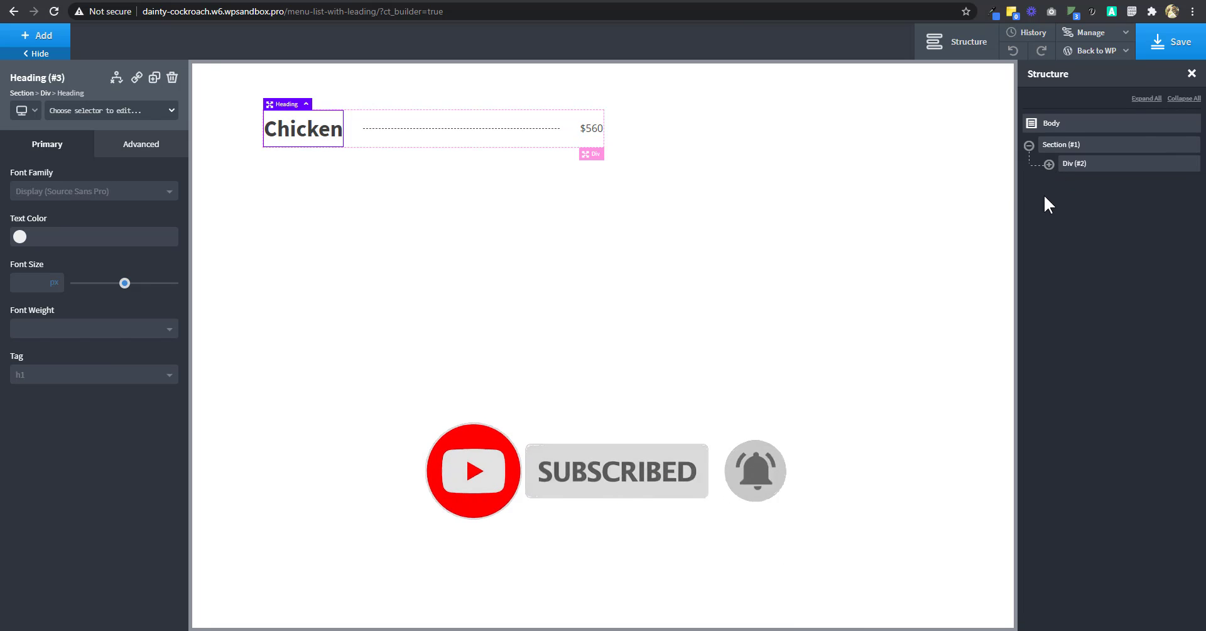
{"action": "left_click", "coordinate": [1070, 167]}
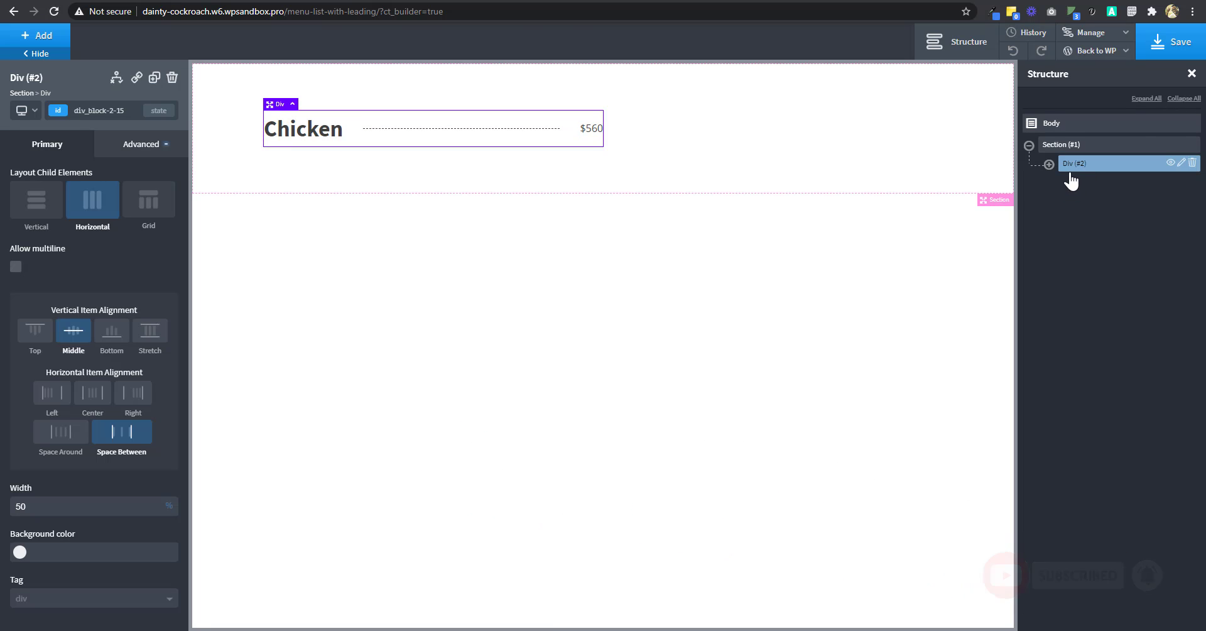
{"action": "left_click", "coordinate": [1049, 164]}
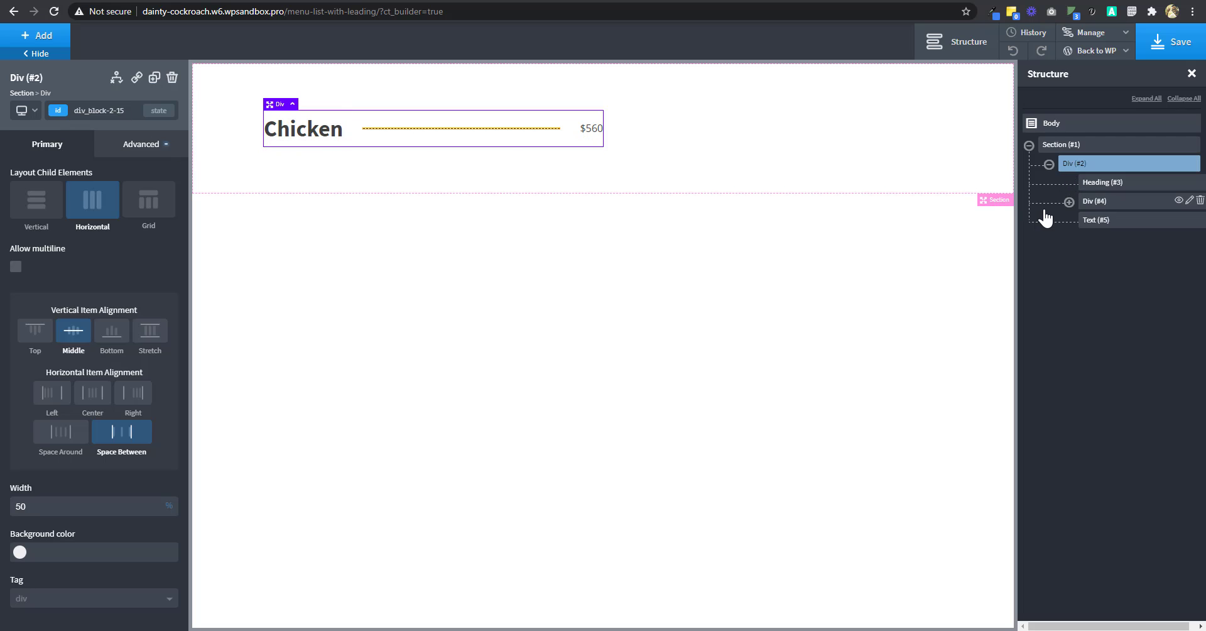
{"action": "left_click", "coordinate": [1049, 165]}
{"action": "left_click", "coordinate": [1049, 166]}
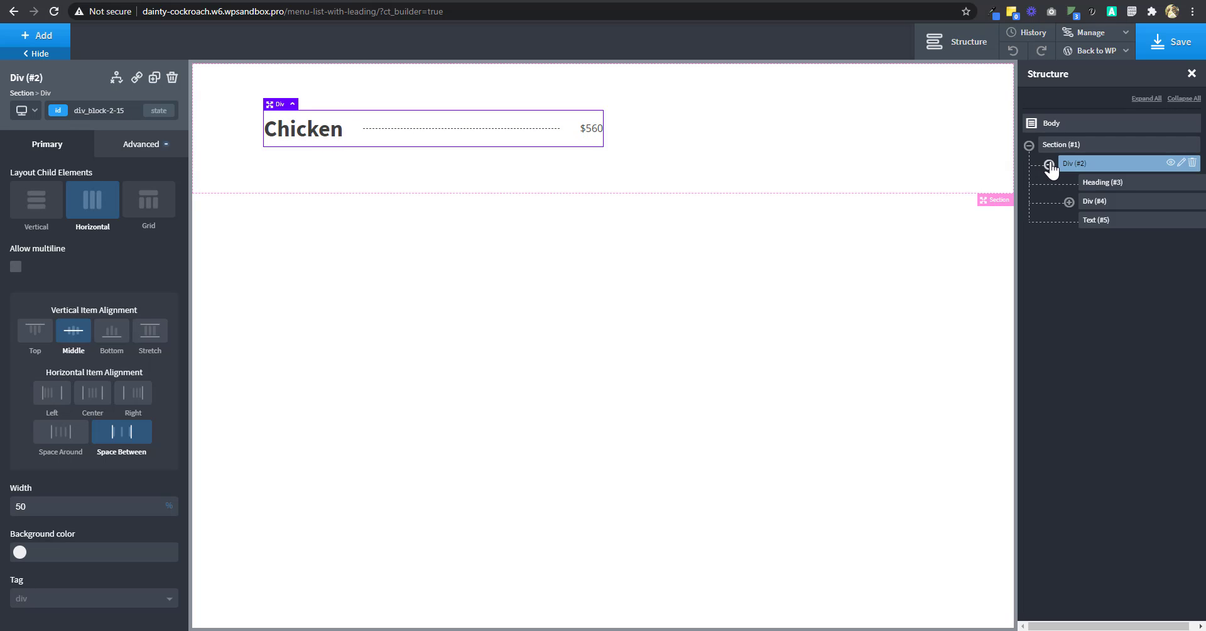
{"action": "left_click", "coordinate": [1098, 201]}
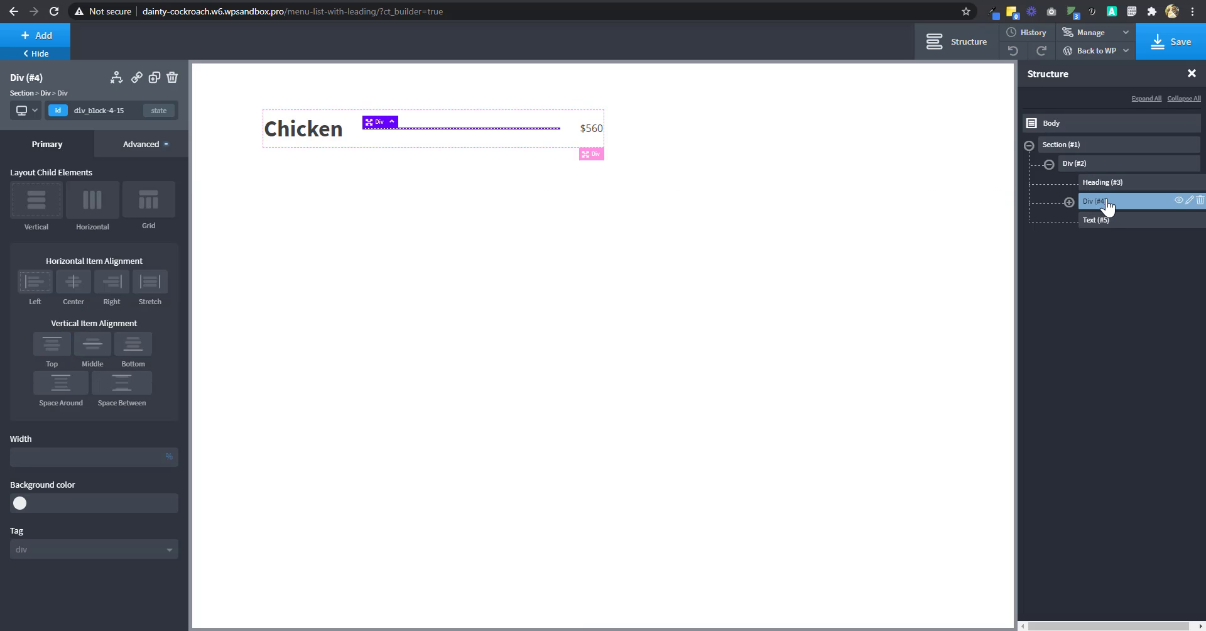
{"action": "left_click", "coordinate": [1085, 169]}
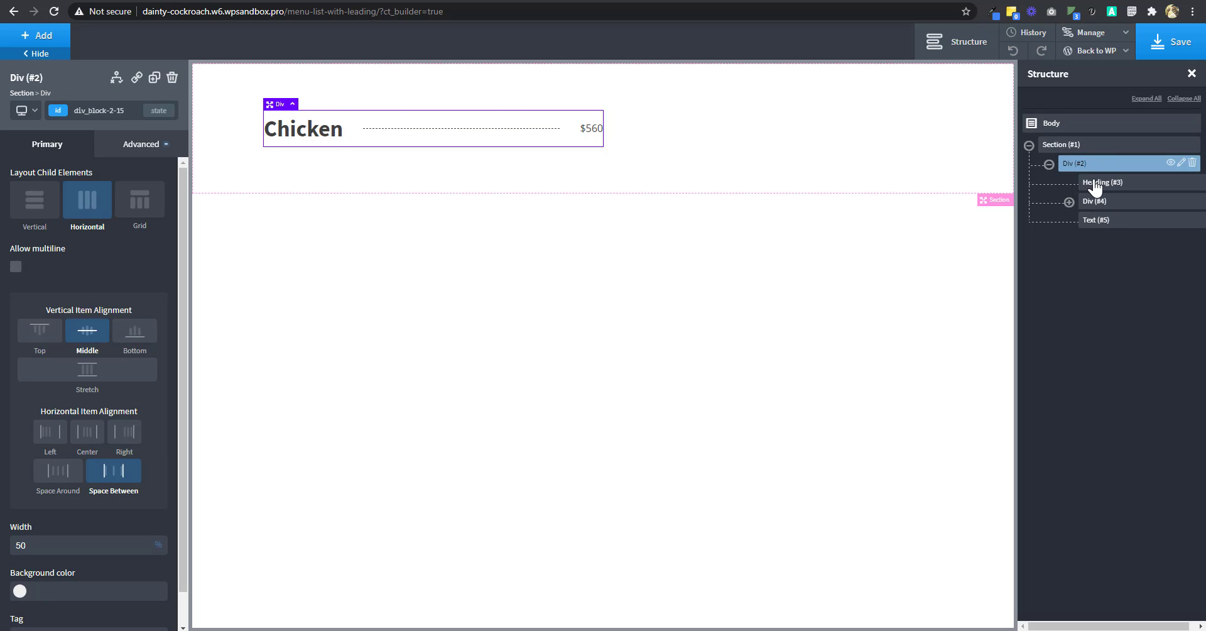
{"action": "left_click", "coordinate": [1096, 202]}
{"action": "left_click", "coordinate": [1087, 164]}
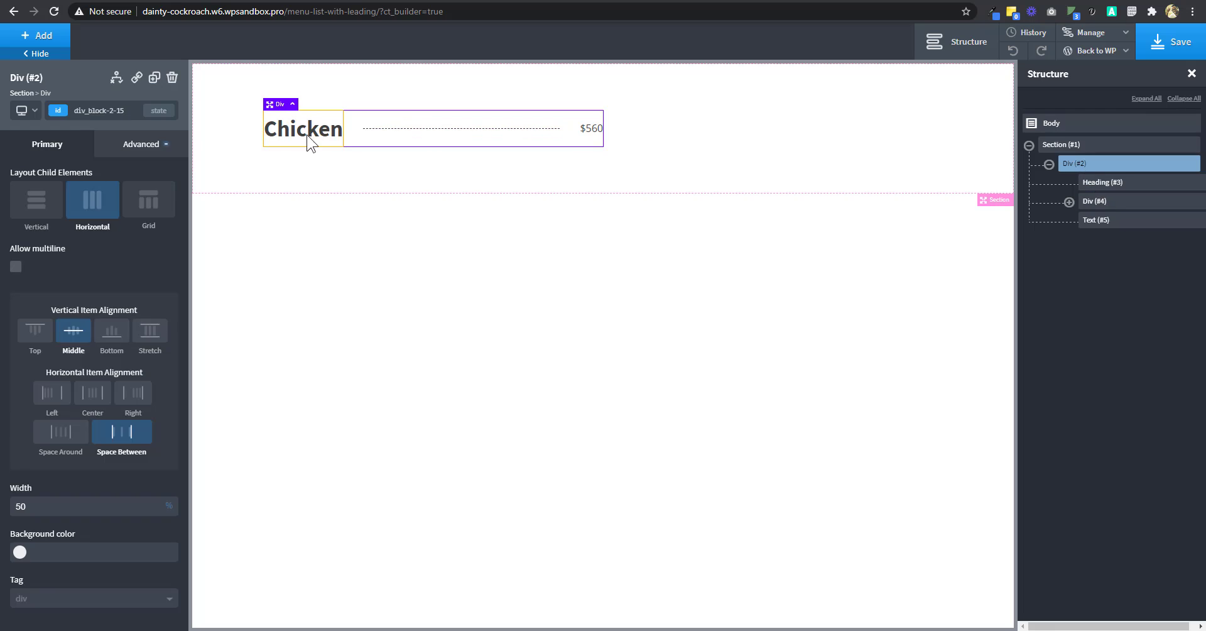
{"action": "left_click", "coordinate": [311, 141]}
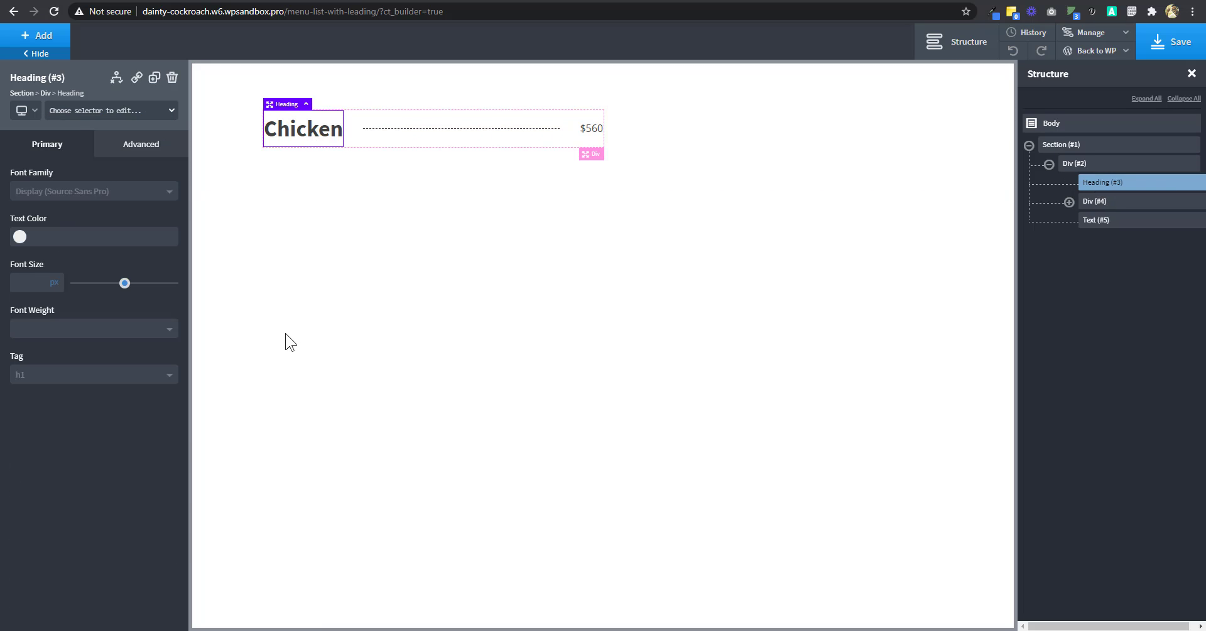
- Duplicate the Chicken row div and add a bottom margin to the original row
{"action": "left_click", "coordinate": [1071, 165]}
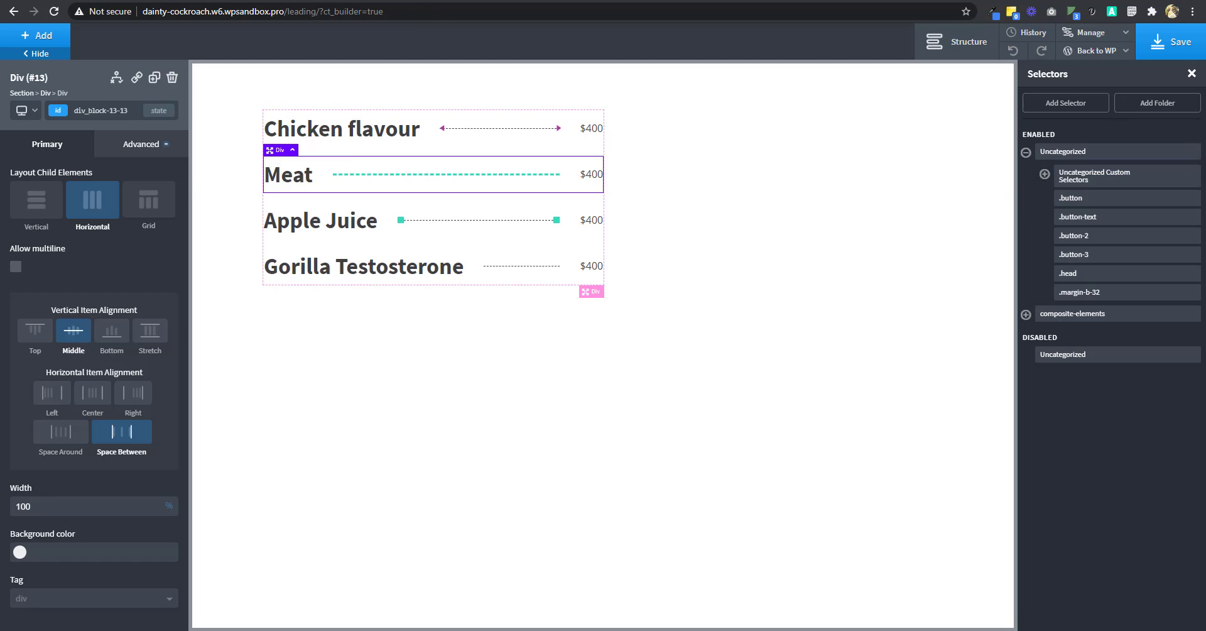
{"action": "left_click", "coordinate": [649, 242]}
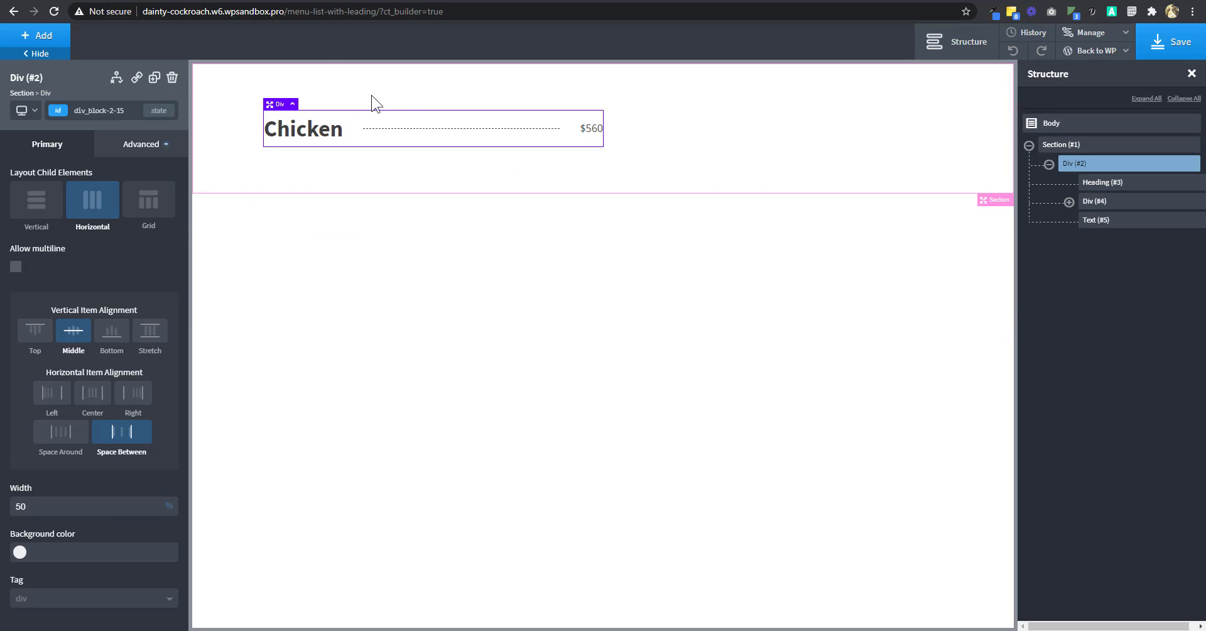
{"action": "left_click", "coordinate": [154, 77]}
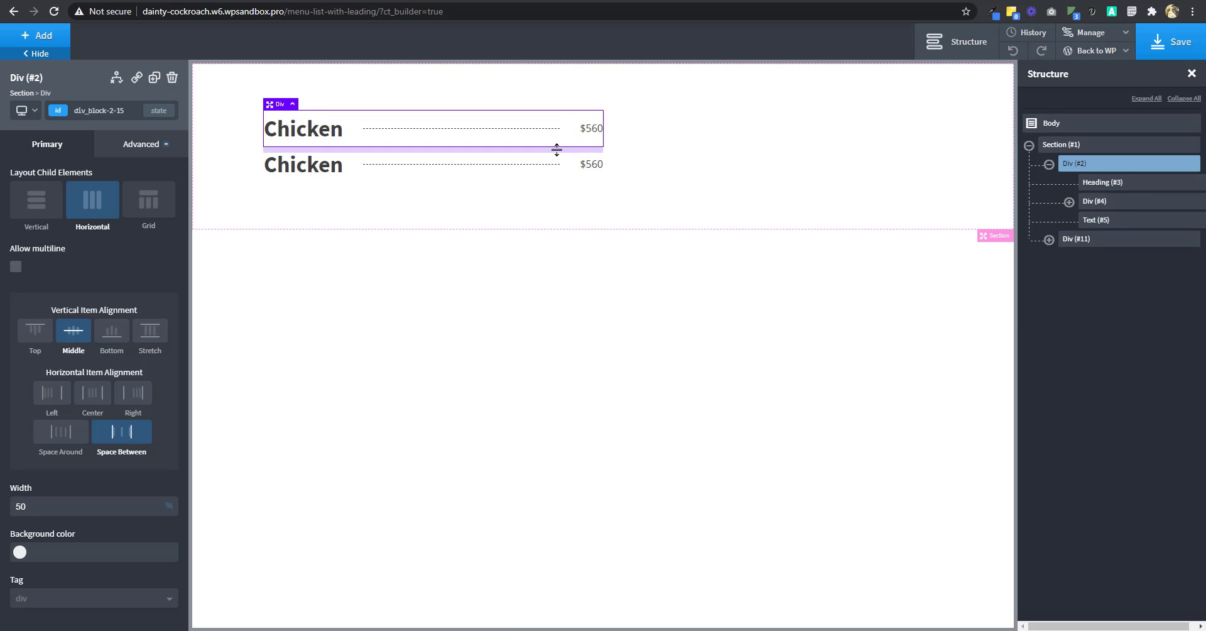
{"action": "left_click_drag", "start_coordinate": [557, 147], "coordinate": [564, 173]}
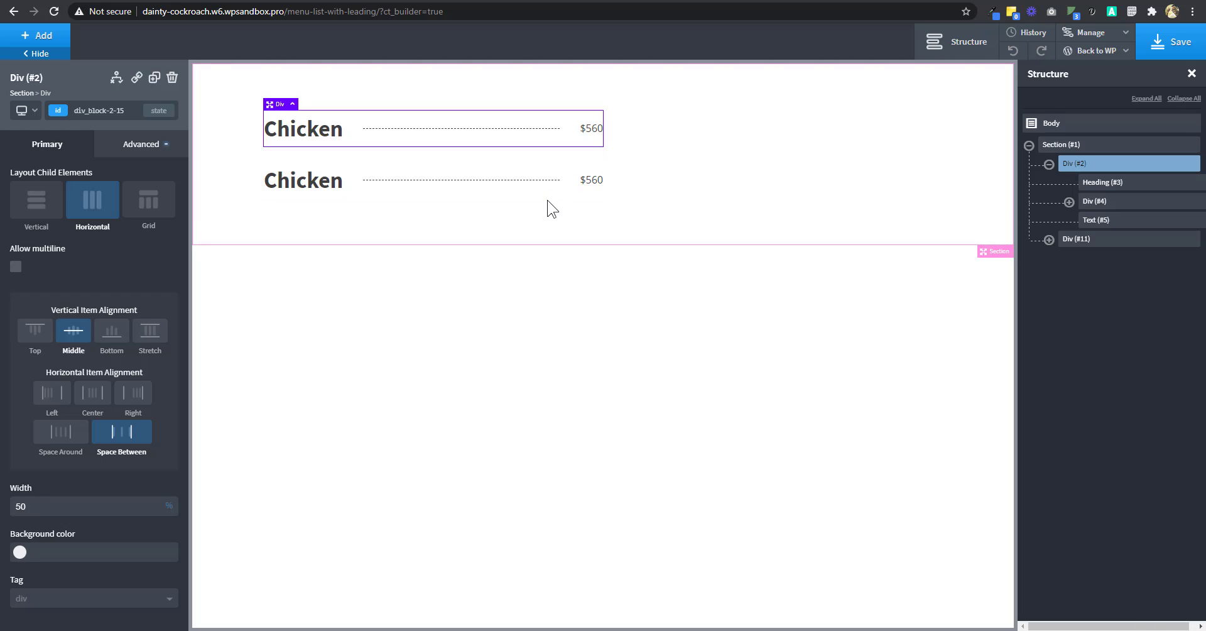
- Add a bottom margin to the second Chicken row and duplicate it to make a third row
{"action": "left_click", "coordinate": [564, 195]}
{"action": "mouse_move", "coordinate": [568, 219]}
{"action": "left_mouse_down"}
{"action": "mouse_move", "coordinate": [565, 229]}
{"action": "mouse_move", "coordinate": [563, 216]}
{"action": "left_mouse_up"}
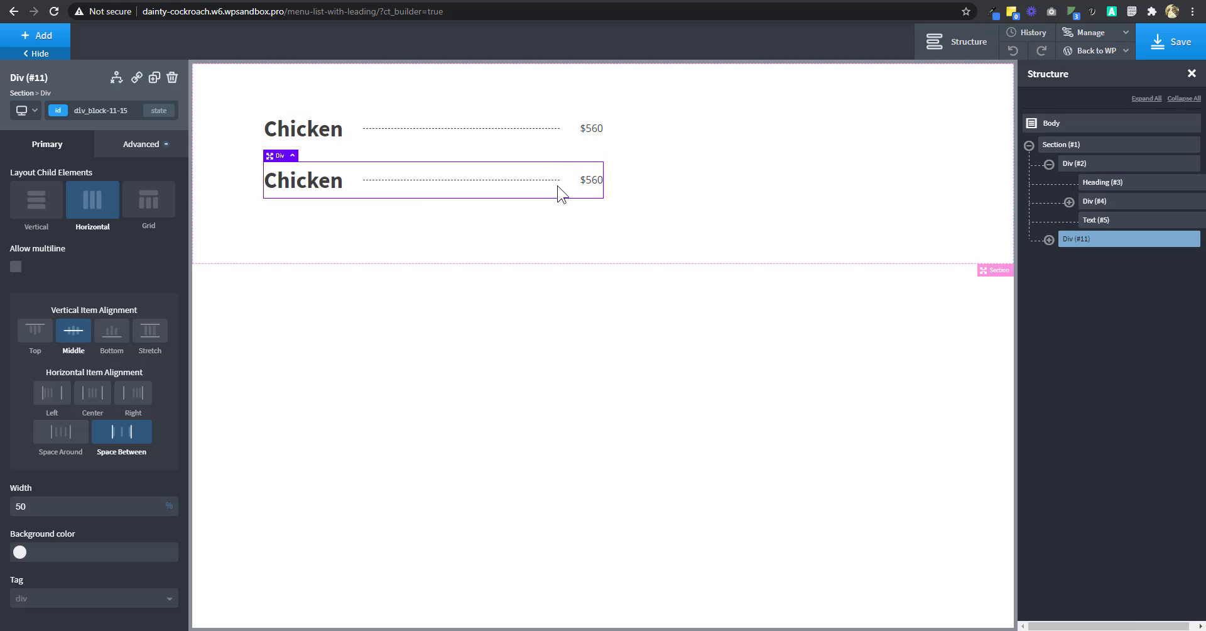
{"action": "left_click", "coordinate": [151, 78]}
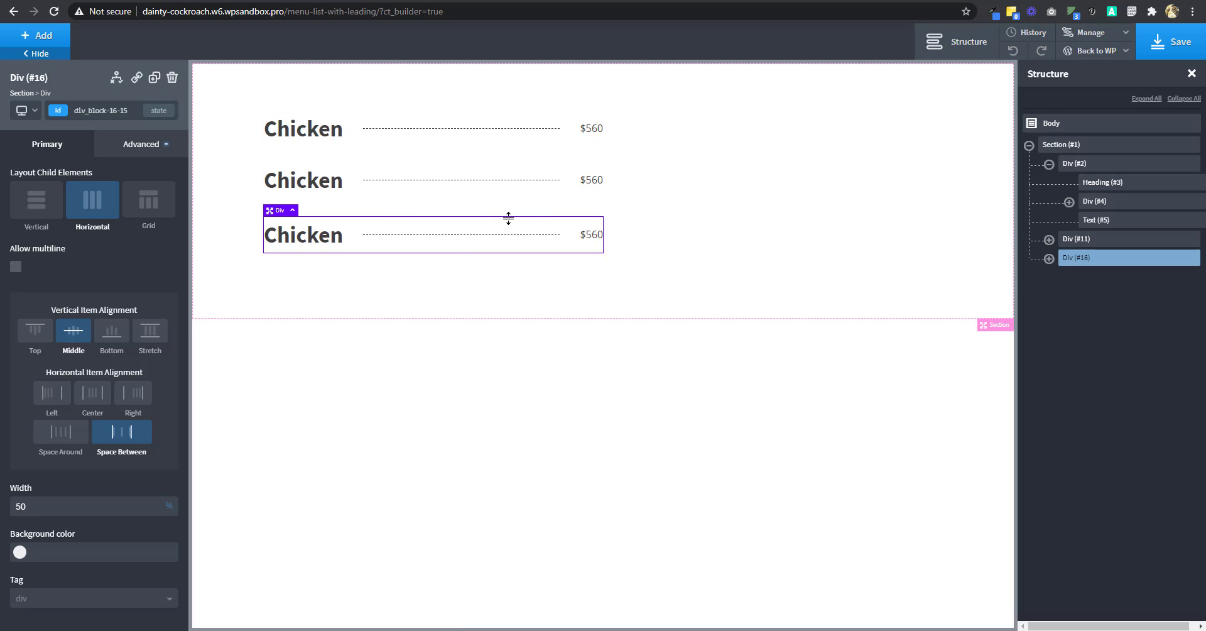
- Change the second row's heading to Meat and its price to $560000
{"action": "double_click", "coordinate": [339, 131]}
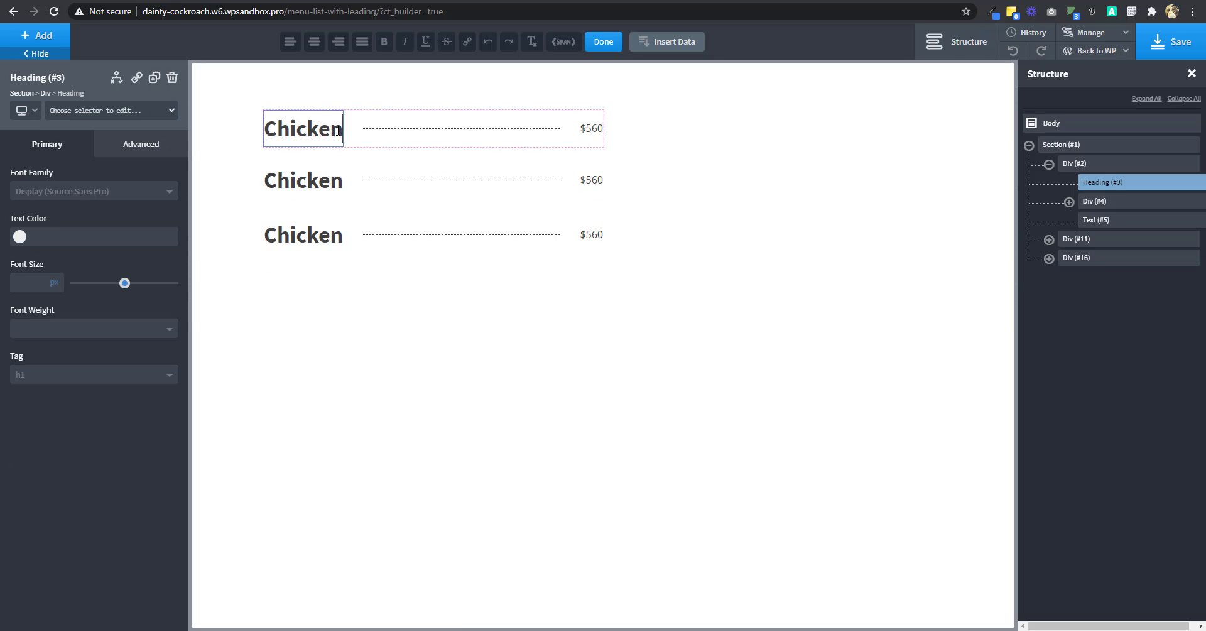
{"action": "double_click", "coordinate": [320, 179]}
{"action": "double_click", "coordinate": [321, 179]}
{"action": "type", "text": "Meat"}
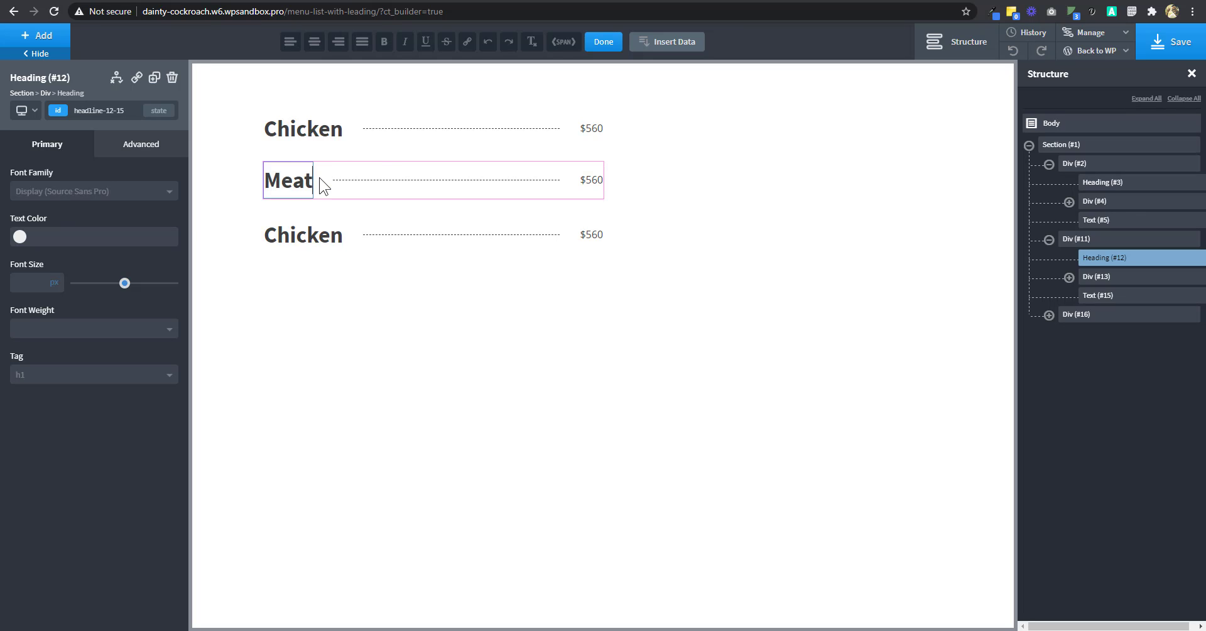
{"action": "double_click", "coordinate": [593, 180]}
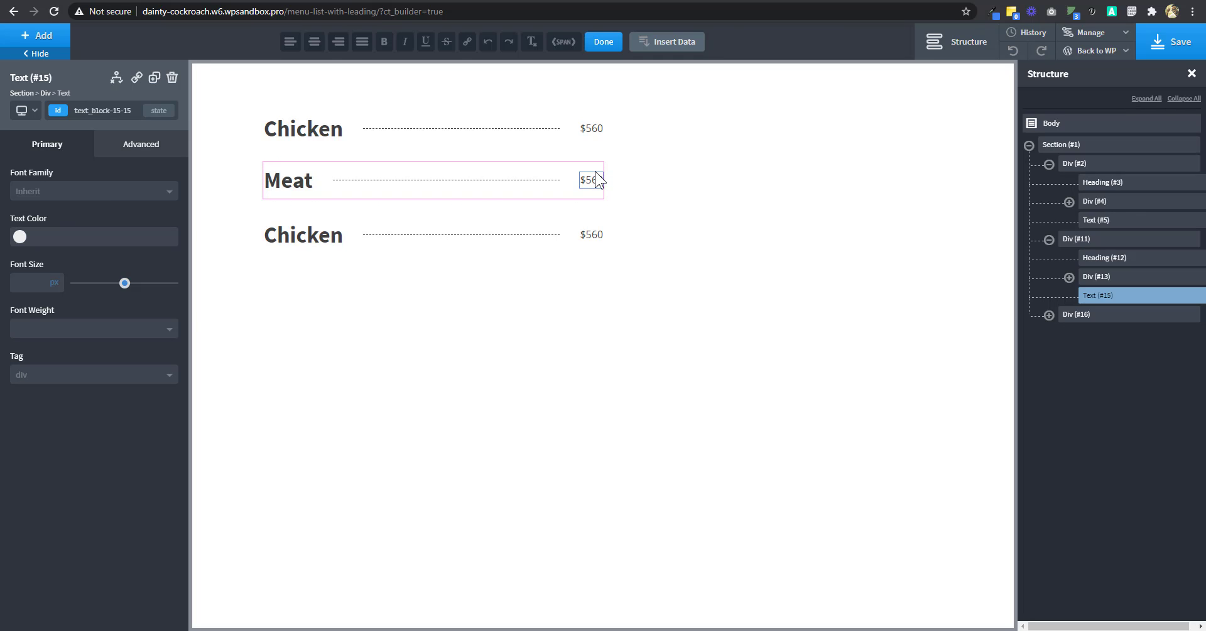
{"action": "type", "text": "000"}
{"action": "left_click", "coordinate": [762, 175]}
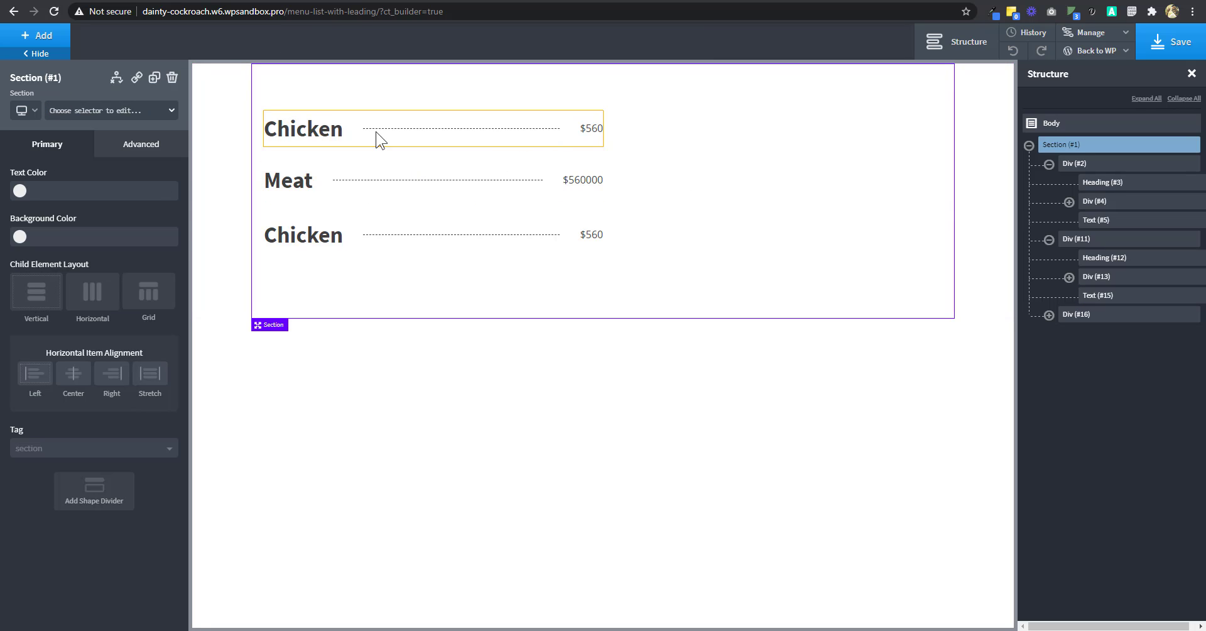
- Change the third row's heading to Gorilla Testosterone and save the page
{"action": "double_click", "coordinate": [307, 248]}
{"action": "type", "text": "Go"}
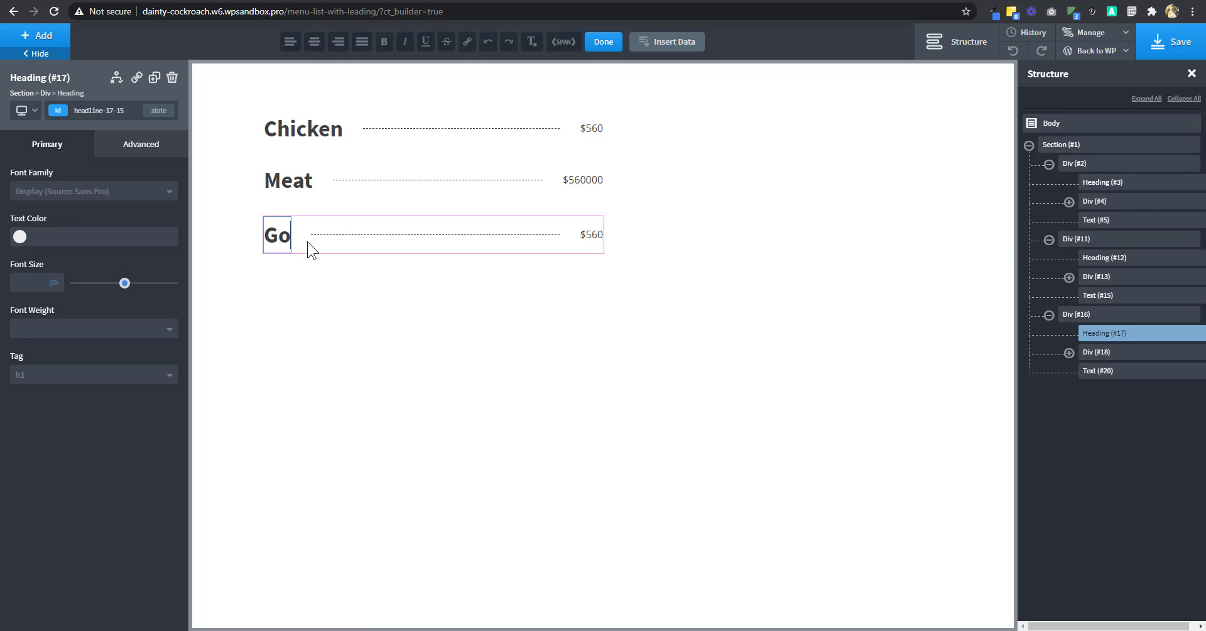
{"action": "type", "text": "rilla Test"}
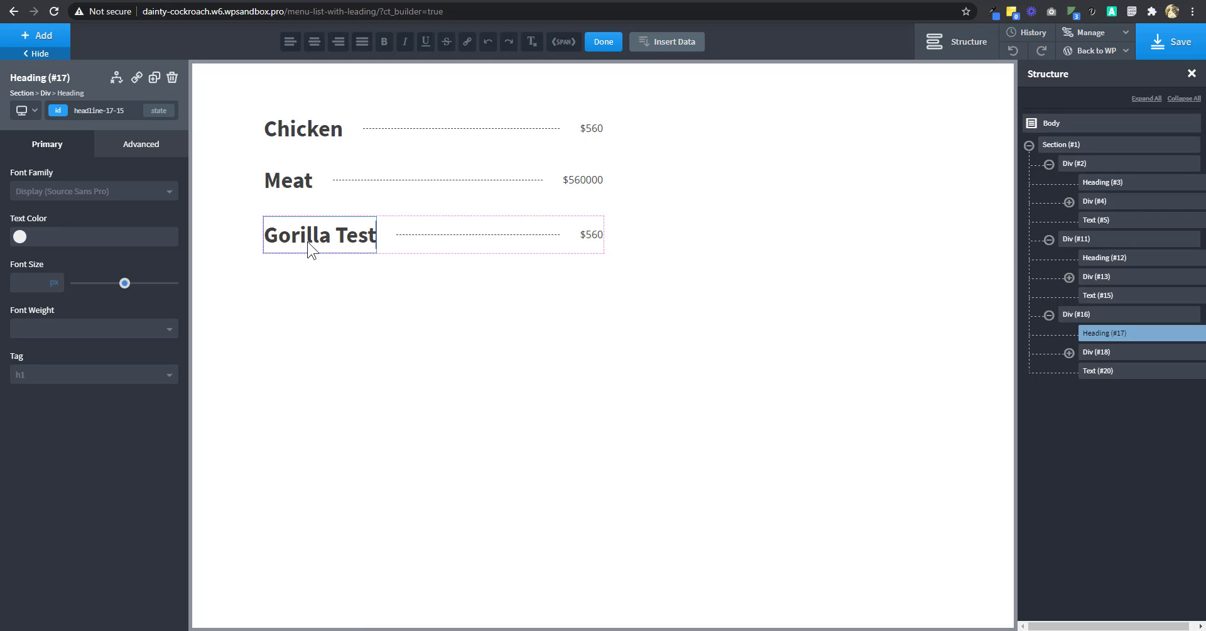
{"action": "type", "text": "osterone"}
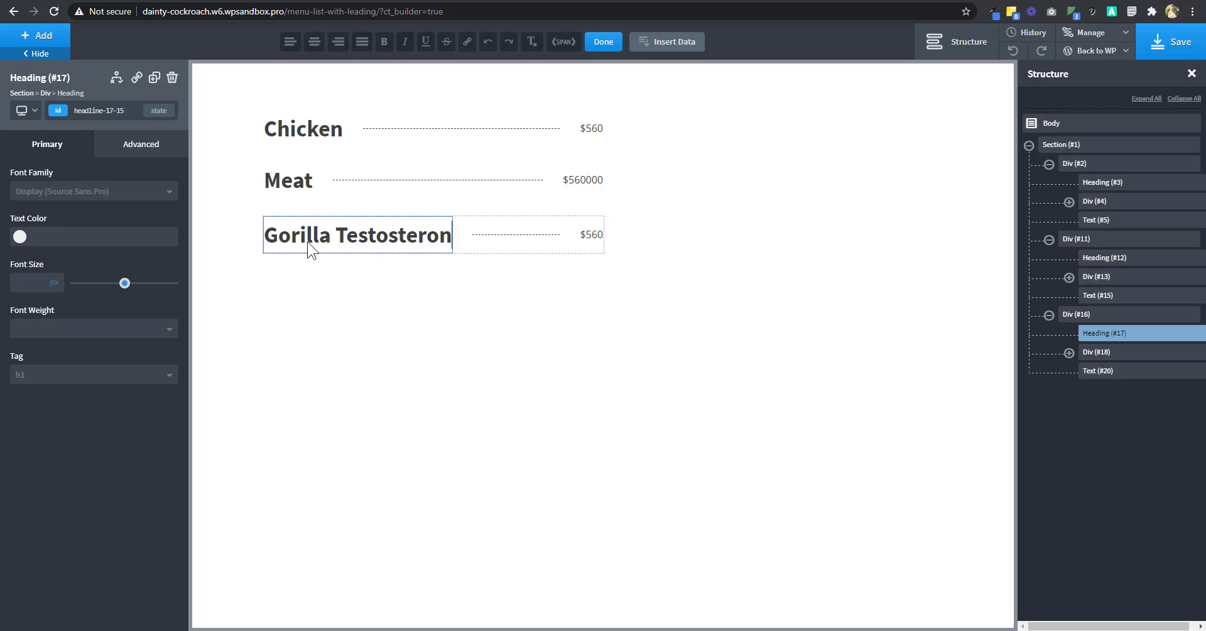
{"action": "left_click", "coordinate": [706, 159]}
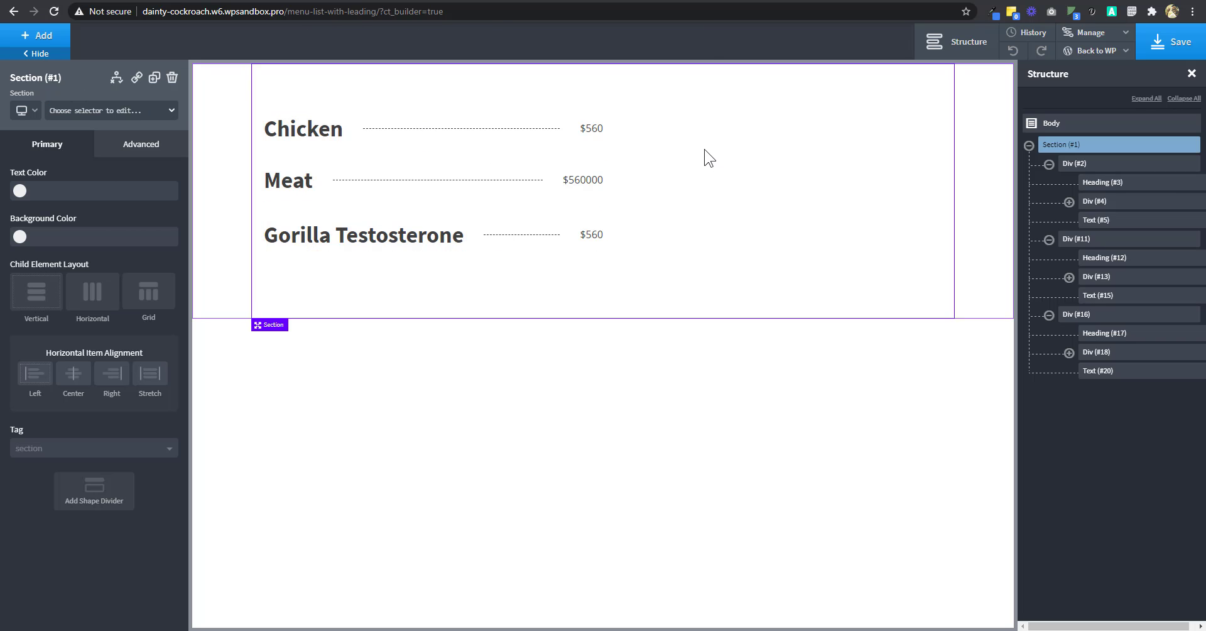
{"action": "left_click", "coordinate": [1155, 45]}
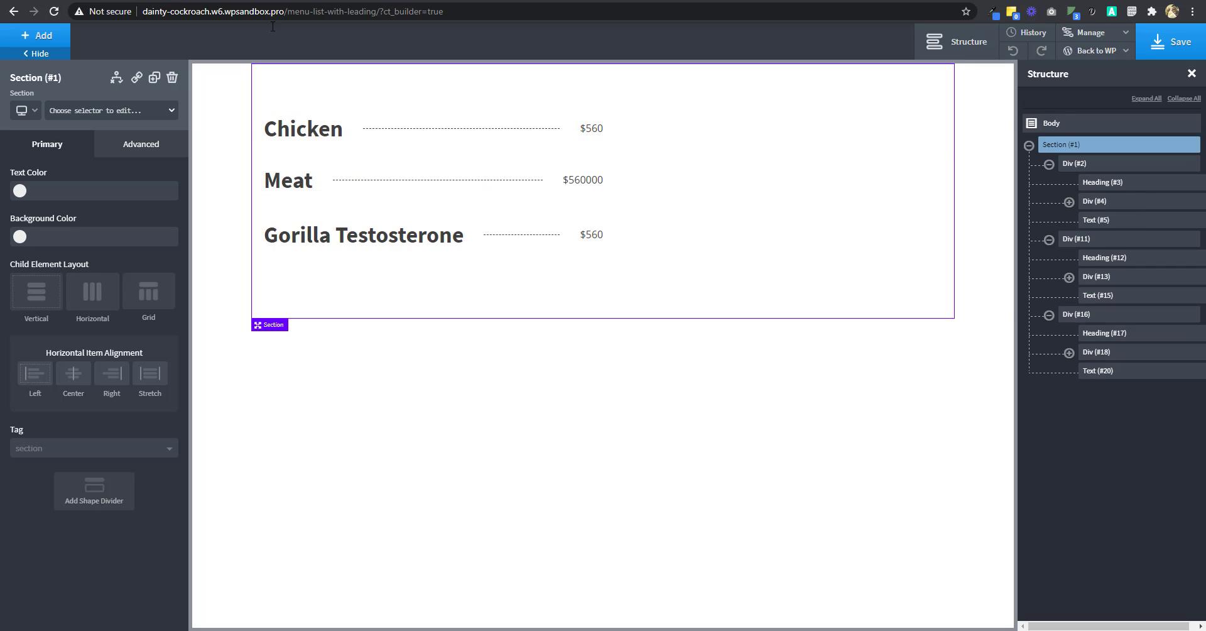
- Give the leader div in the Meat row a thicker bottom border in the turquoise Global Colors - 2
{"action": "left_click", "coordinate": [410, 189]}
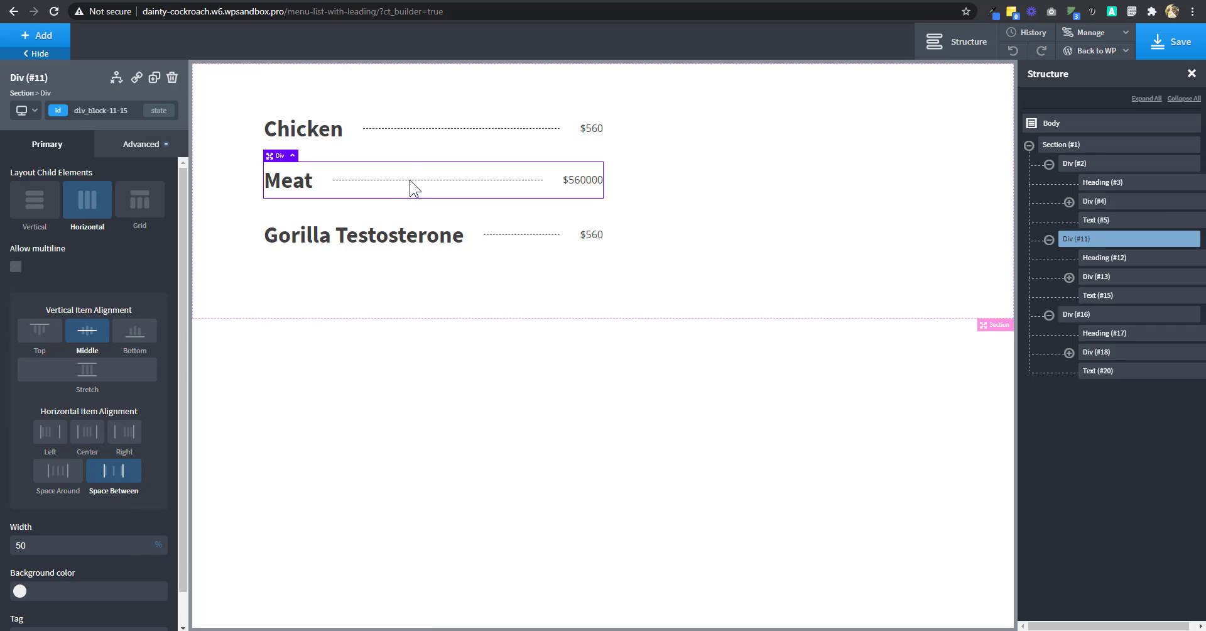
{"action": "left_click", "coordinate": [411, 181]}
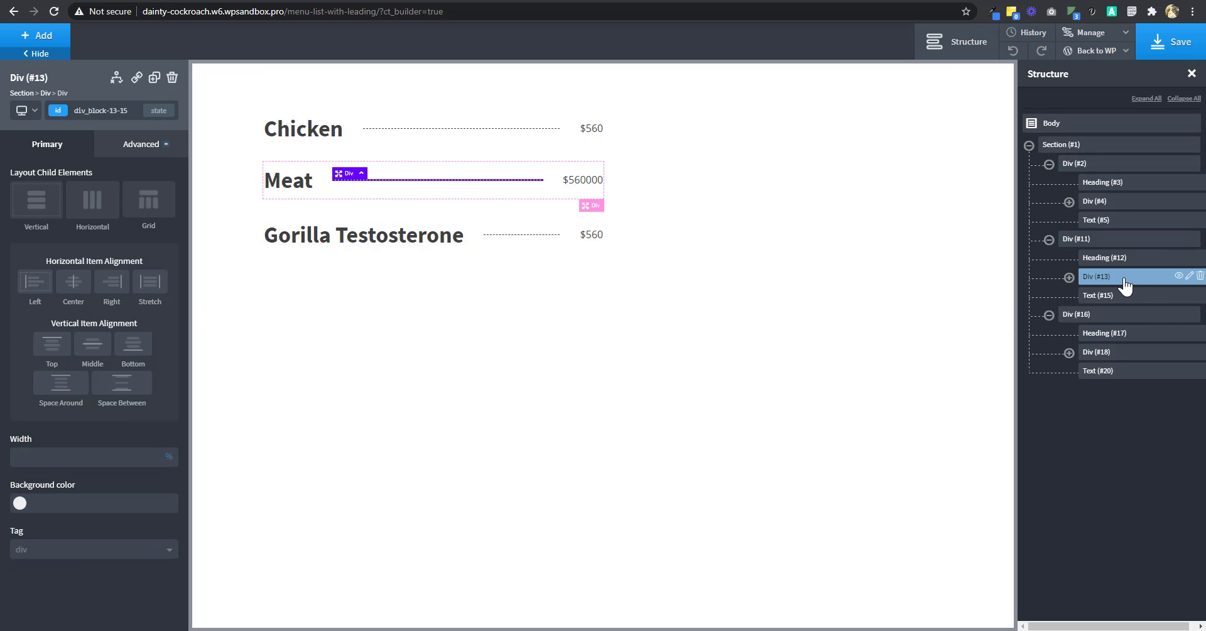
{"action": "left_click", "coordinate": [110, 146]}
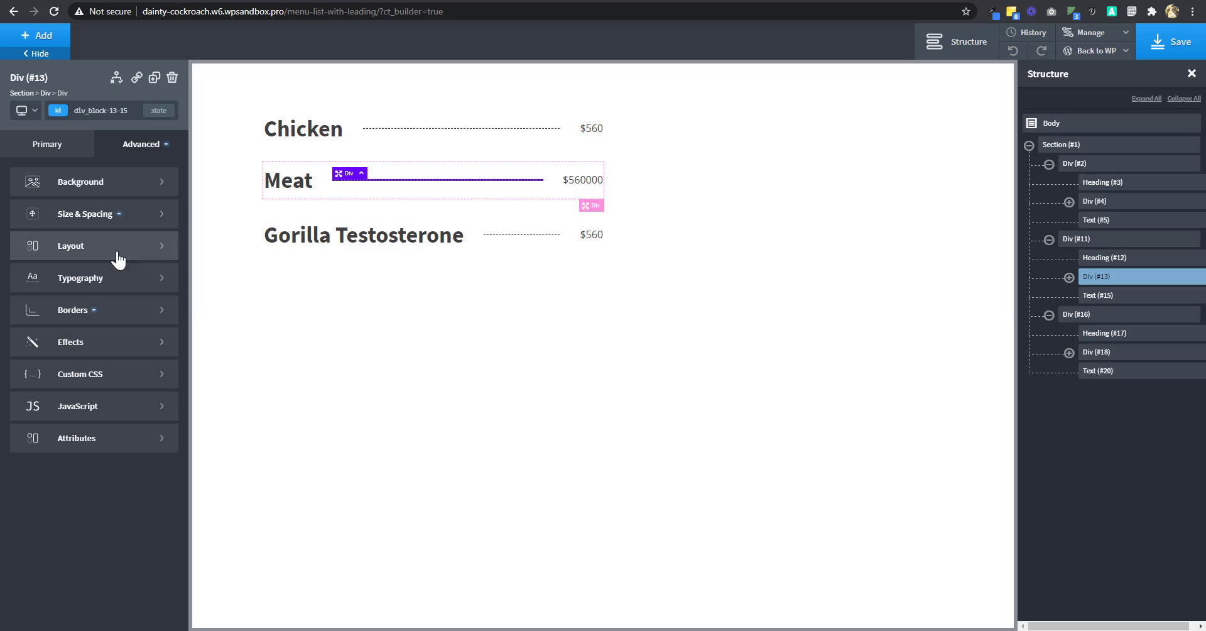
{"action": "left_click", "coordinate": [103, 314]}
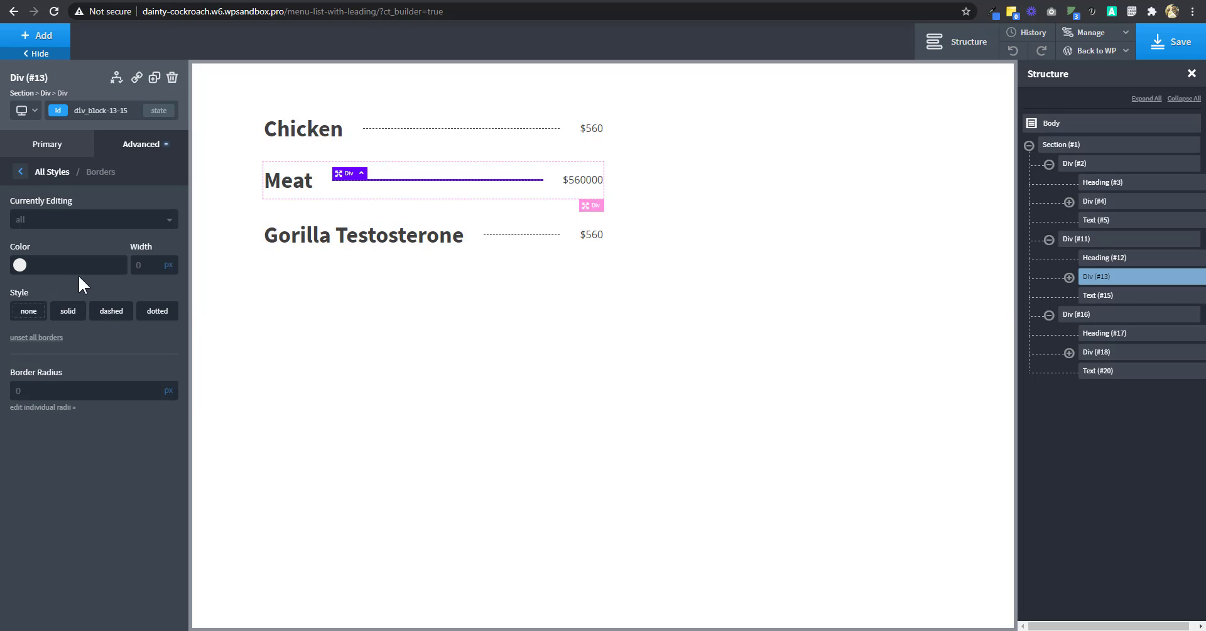
{"action": "left_click", "coordinate": [92, 220]}
{"action": "left_click", "coordinate": [65, 297]}
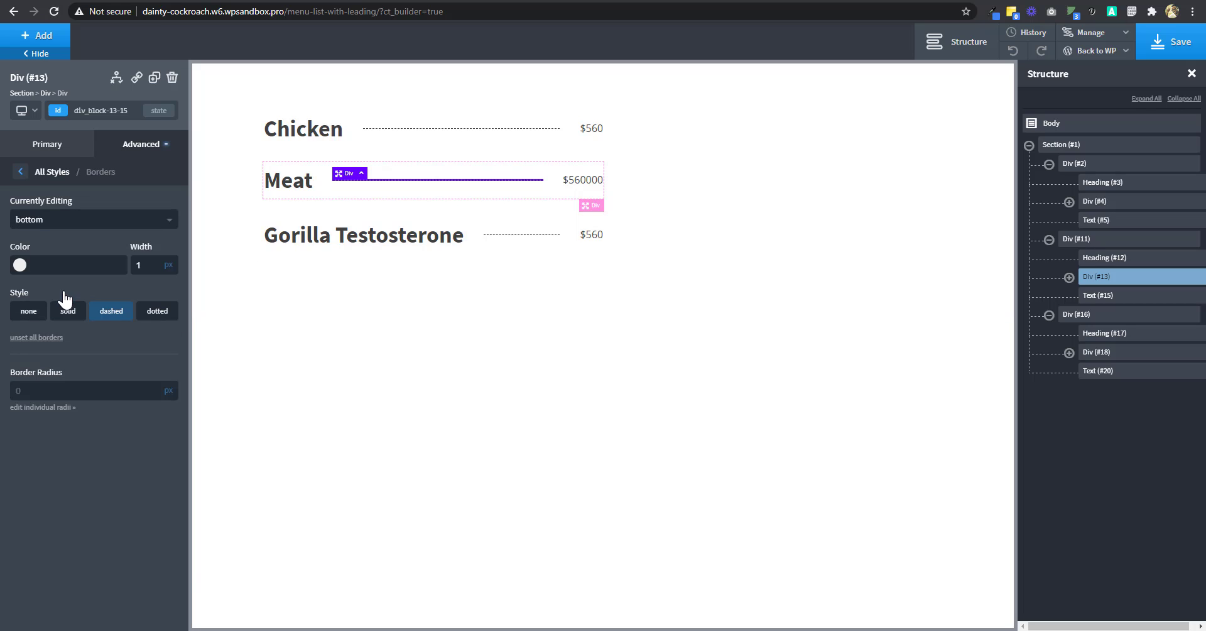
{"action": "left_click", "coordinate": [23, 265]}
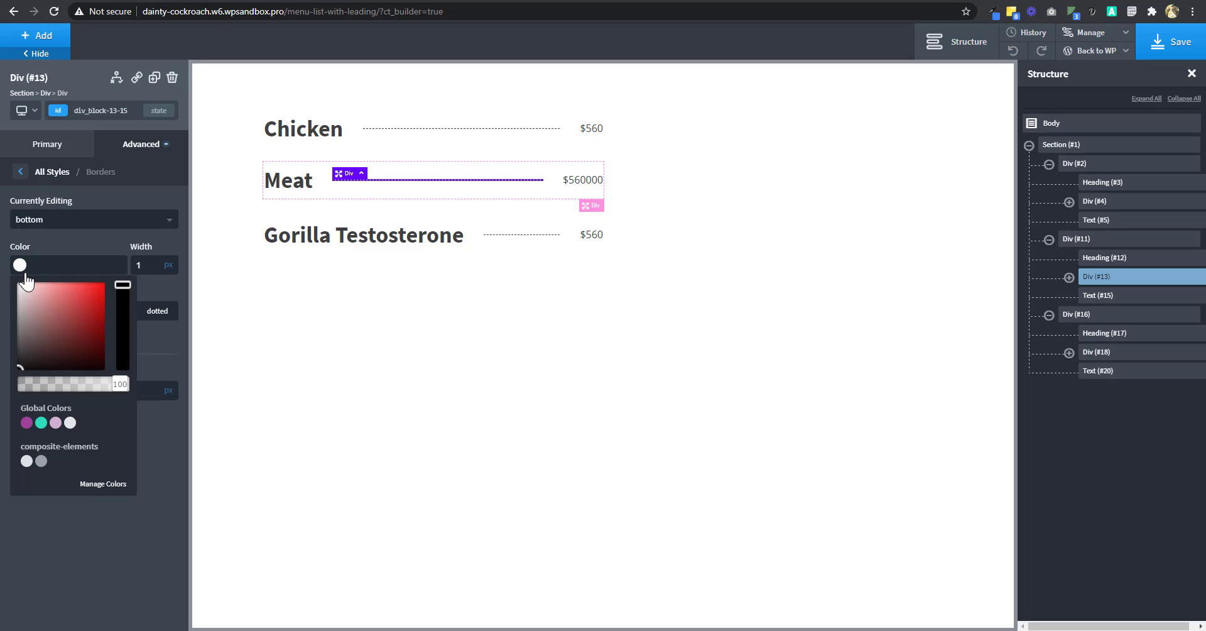
{"action": "left_click", "coordinate": [41, 423]}
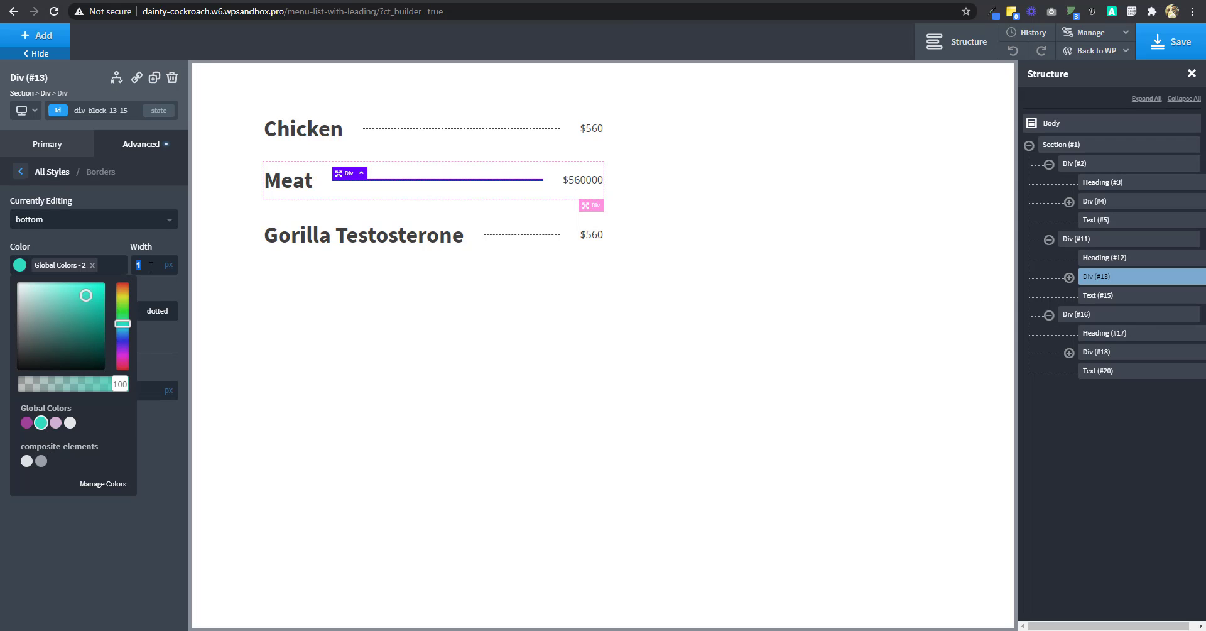
{"action": "left_click", "coordinate": [971, 159]}
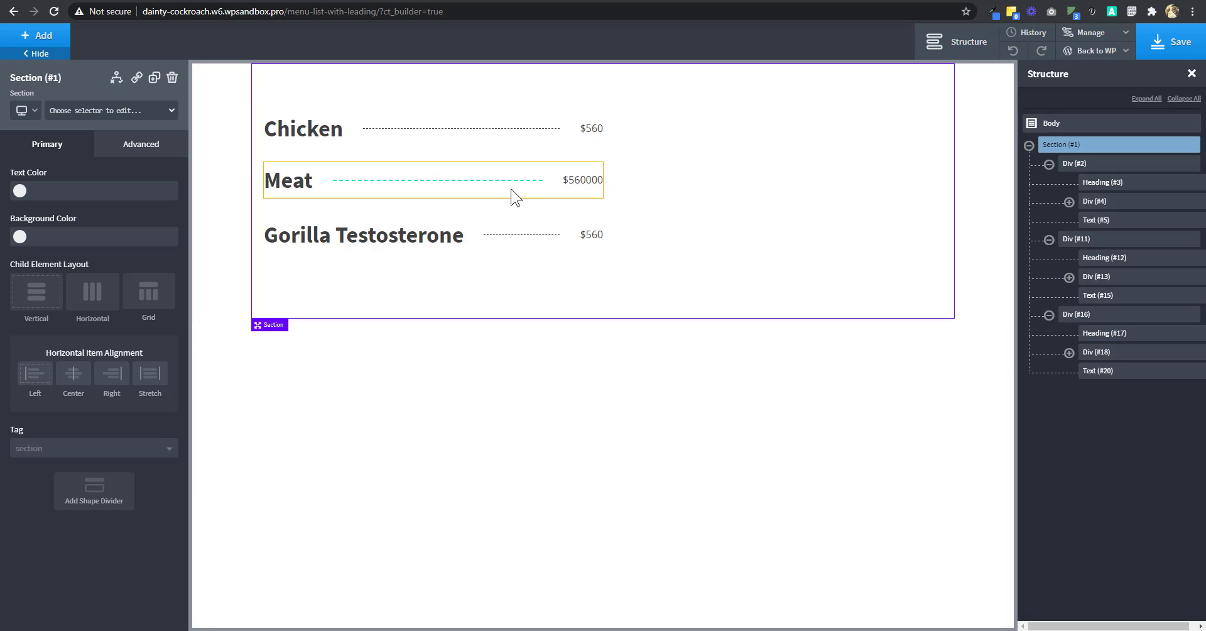
- Give the :before state of the Meat row's leader div a Global Colors - 2 background
{"action": "left_click", "coordinate": [492, 133]}
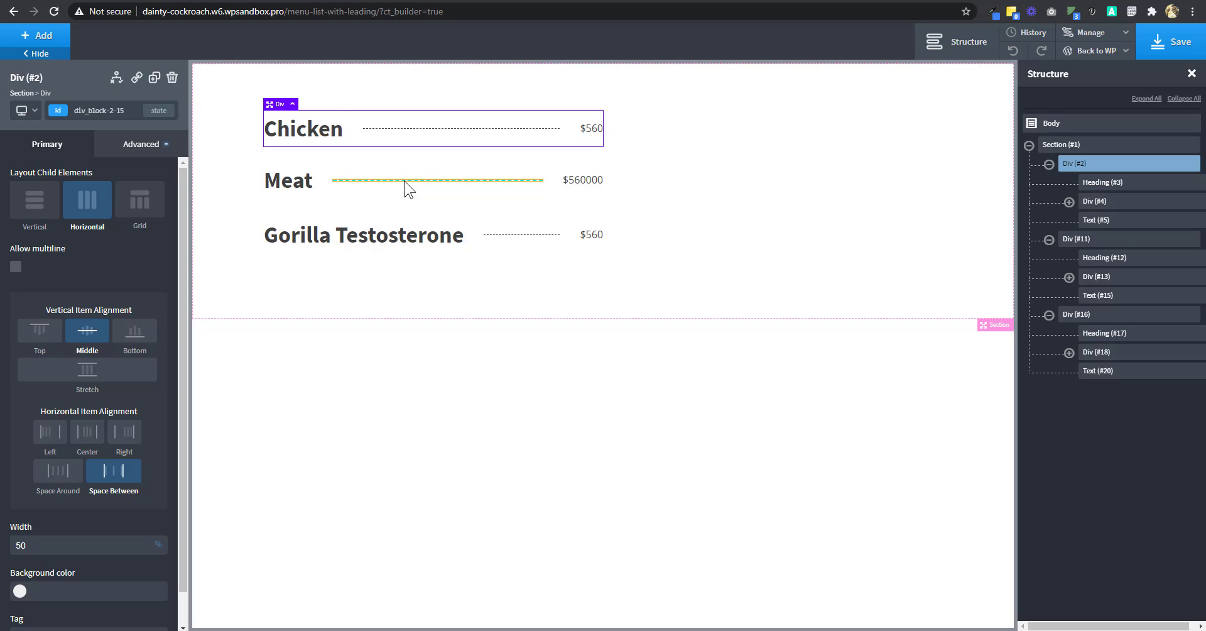
{"action": "left_click", "coordinate": [405, 181]}
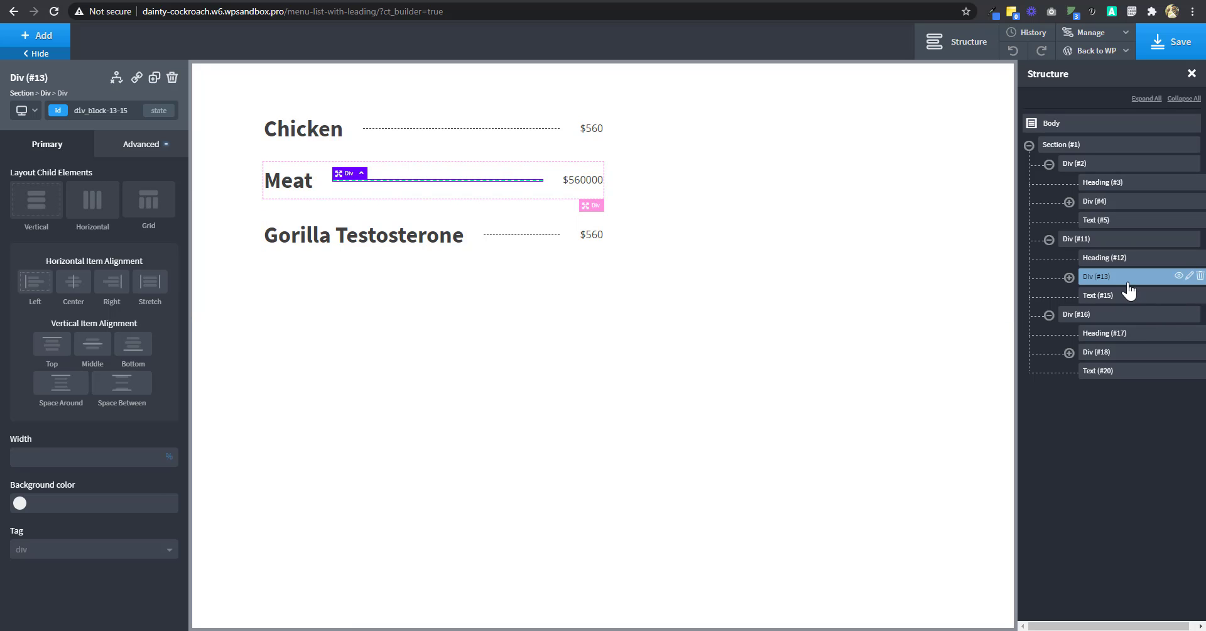
{"action": "left_click", "coordinate": [158, 110]}
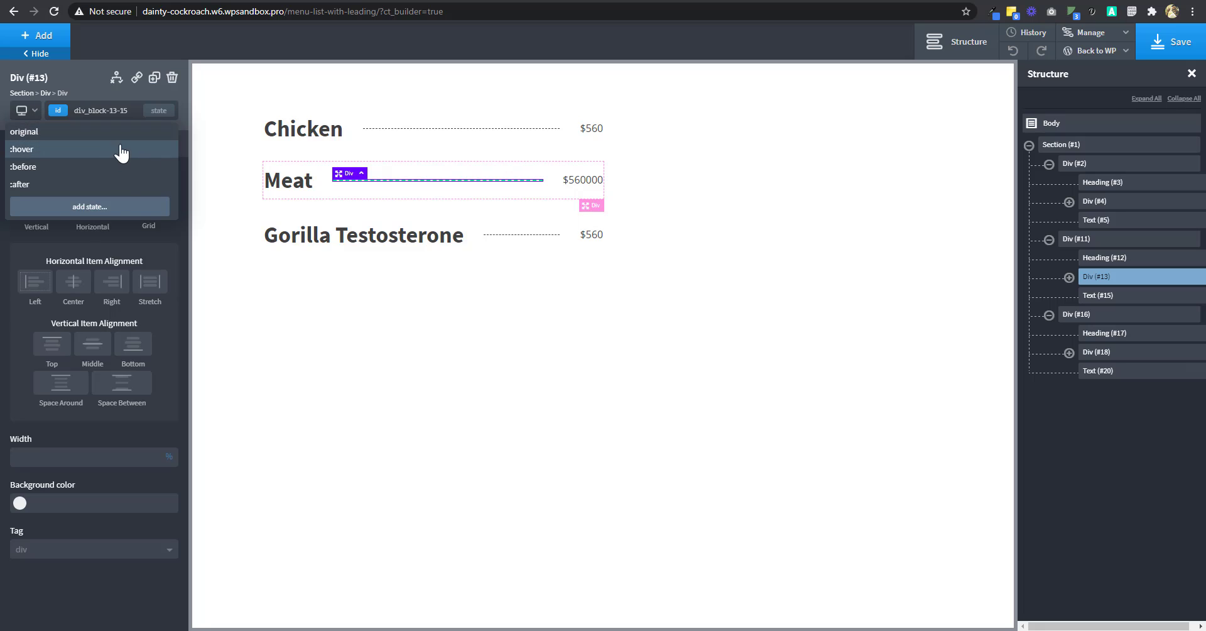
{"action": "left_click", "coordinate": [108, 168]}
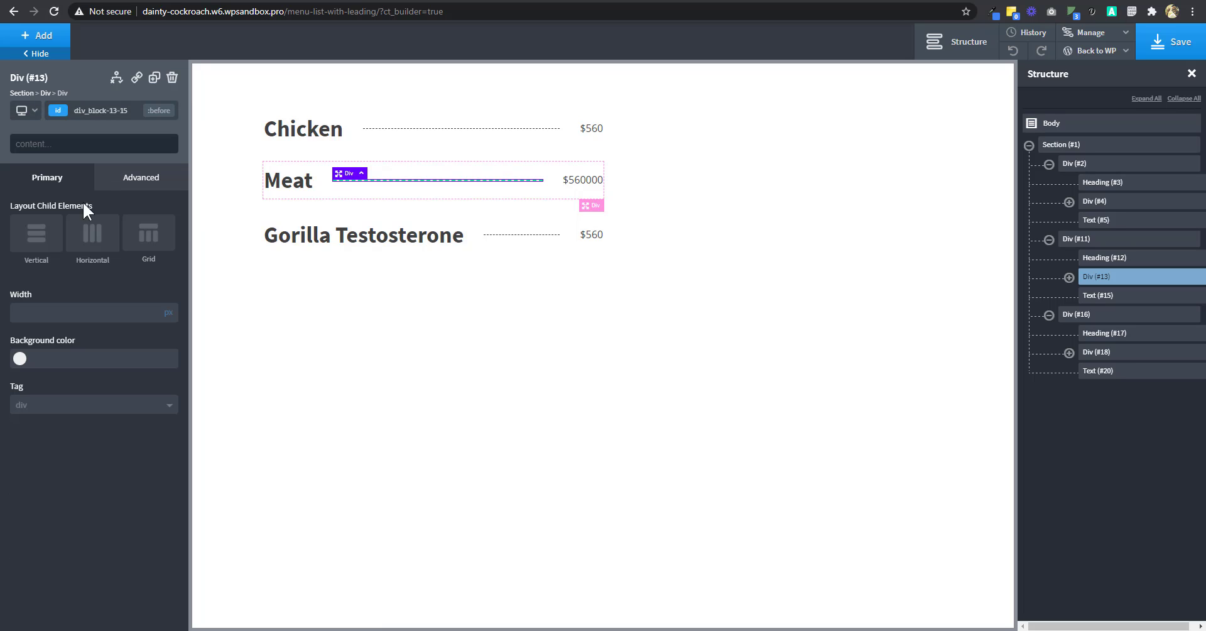
{"action": "left_click", "coordinate": [20, 359]}
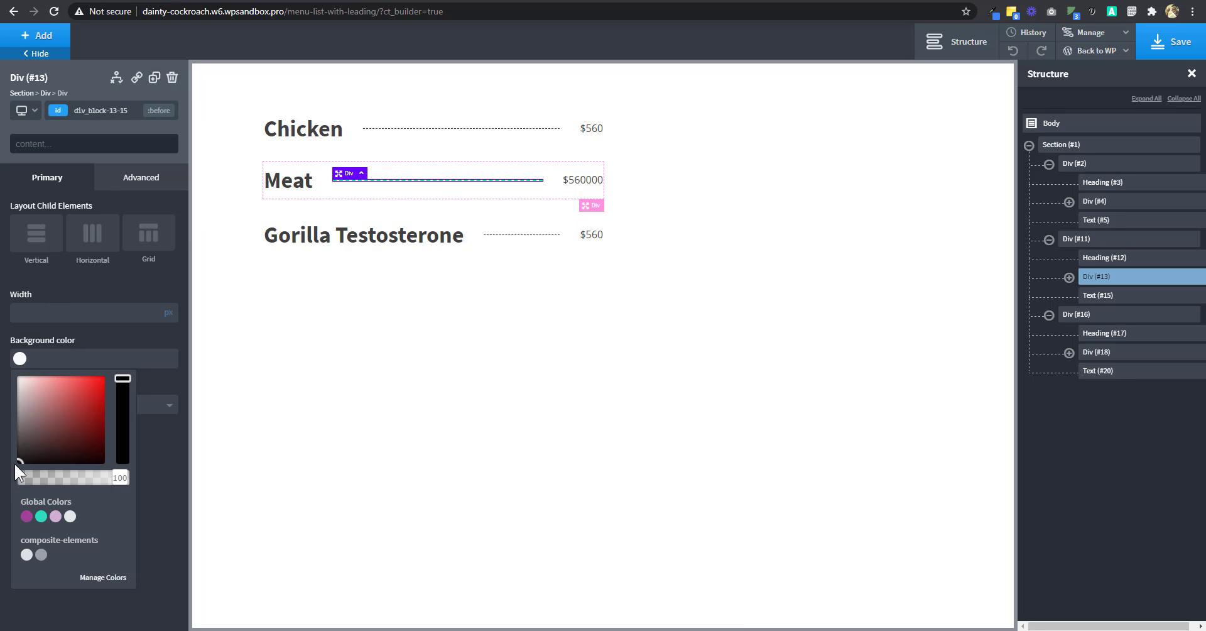
{"action": "left_click", "coordinate": [41, 517]}
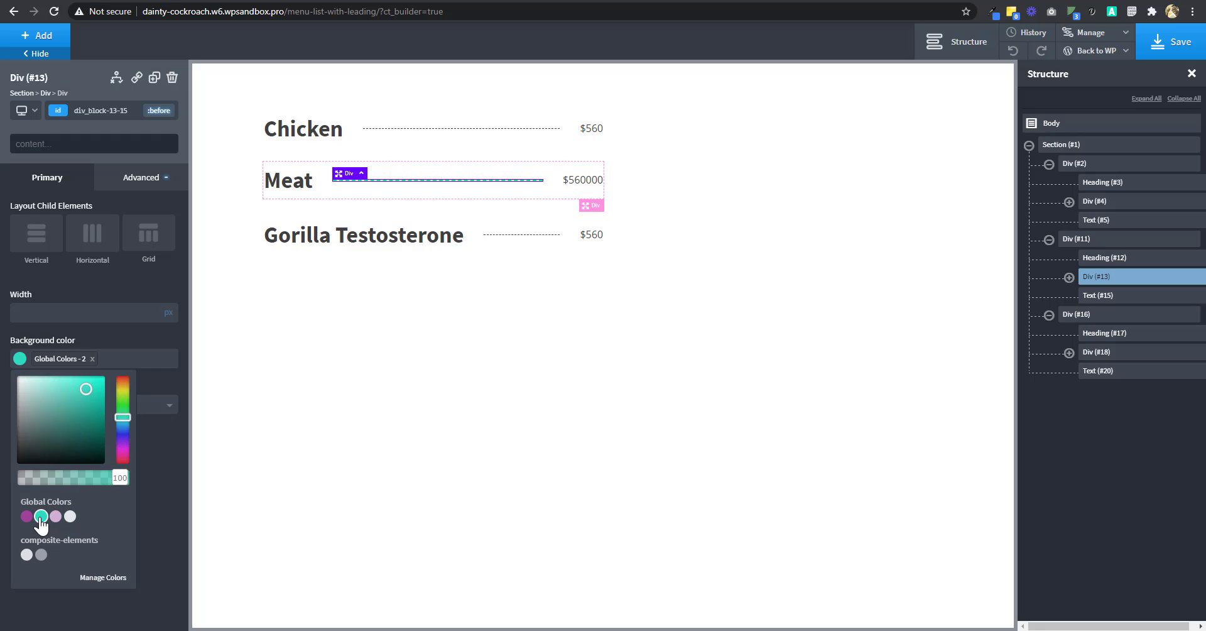
- Size the leader's :before pseudo-element 20 by 20 px and set its display to flex
{"action": "left_click", "coordinate": [151, 181]}
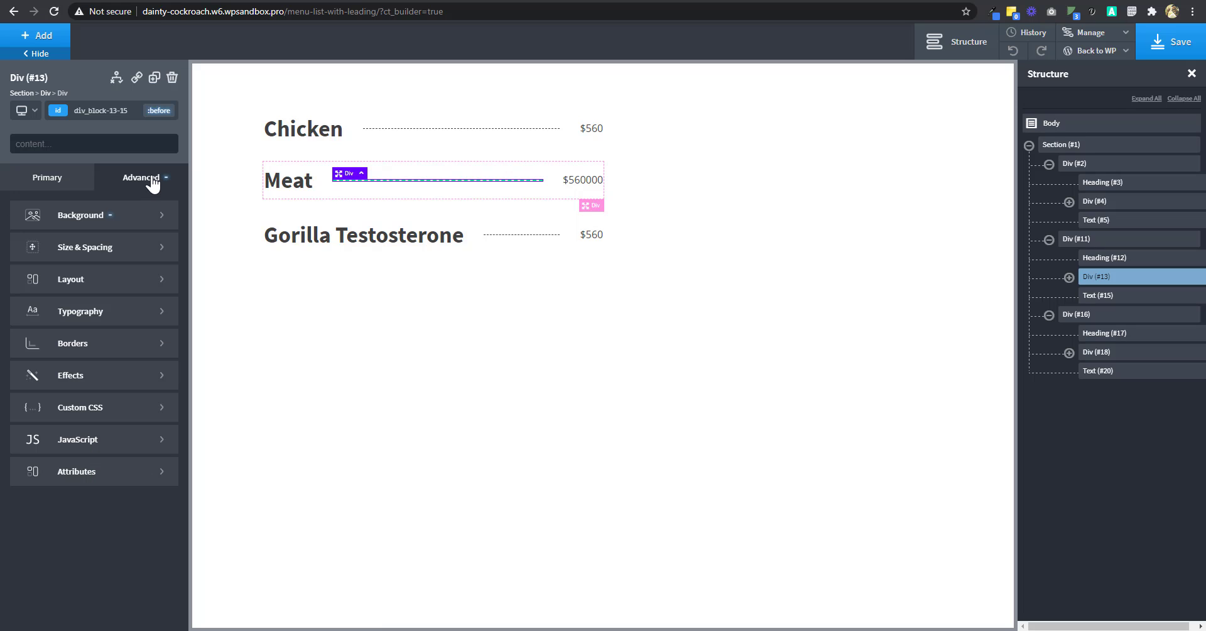
{"action": "left_click", "coordinate": [114, 250]}
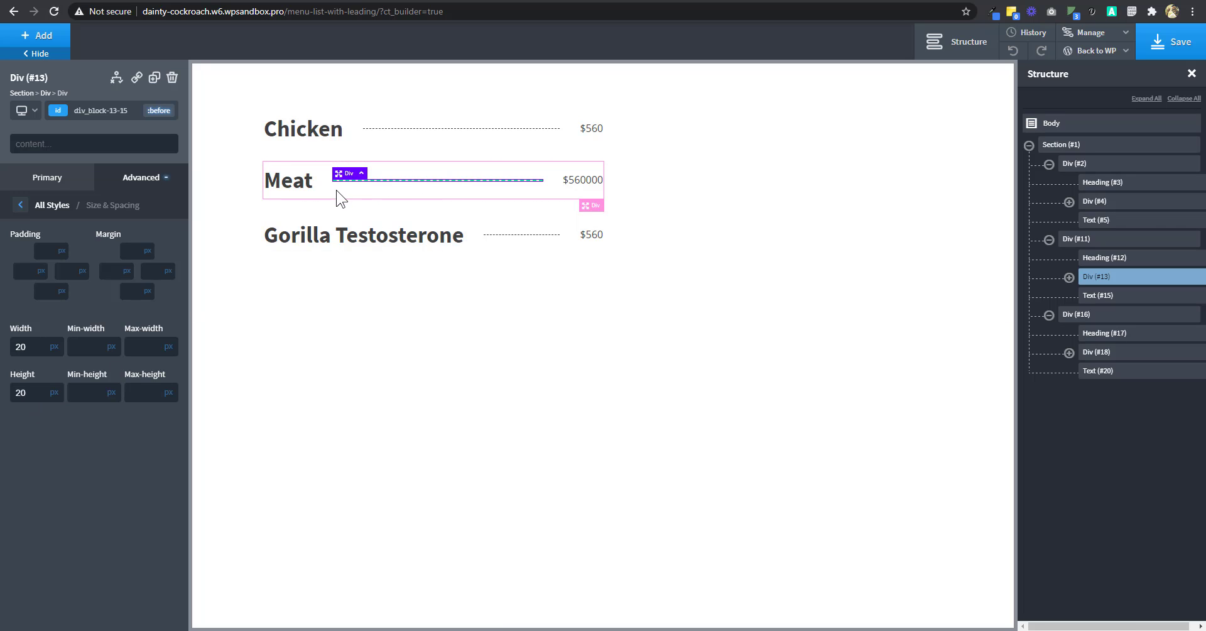
{"action": "left_click", "coordinate": [149, 183]}
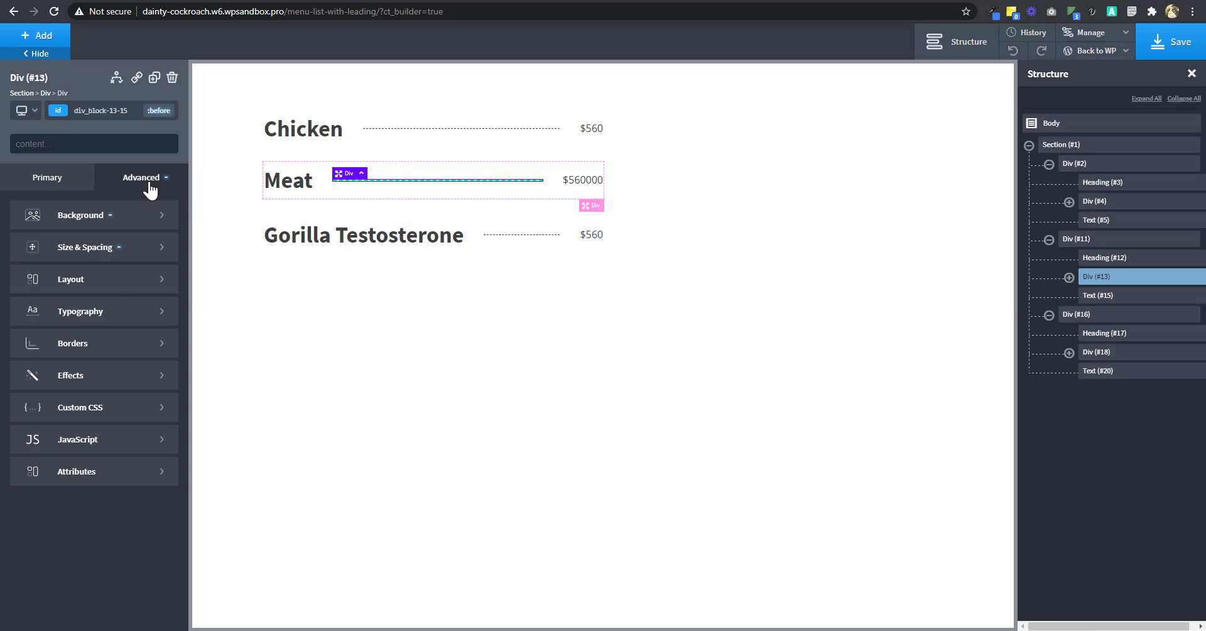
{"action": "left_click", "coordinate": [108, 278]}
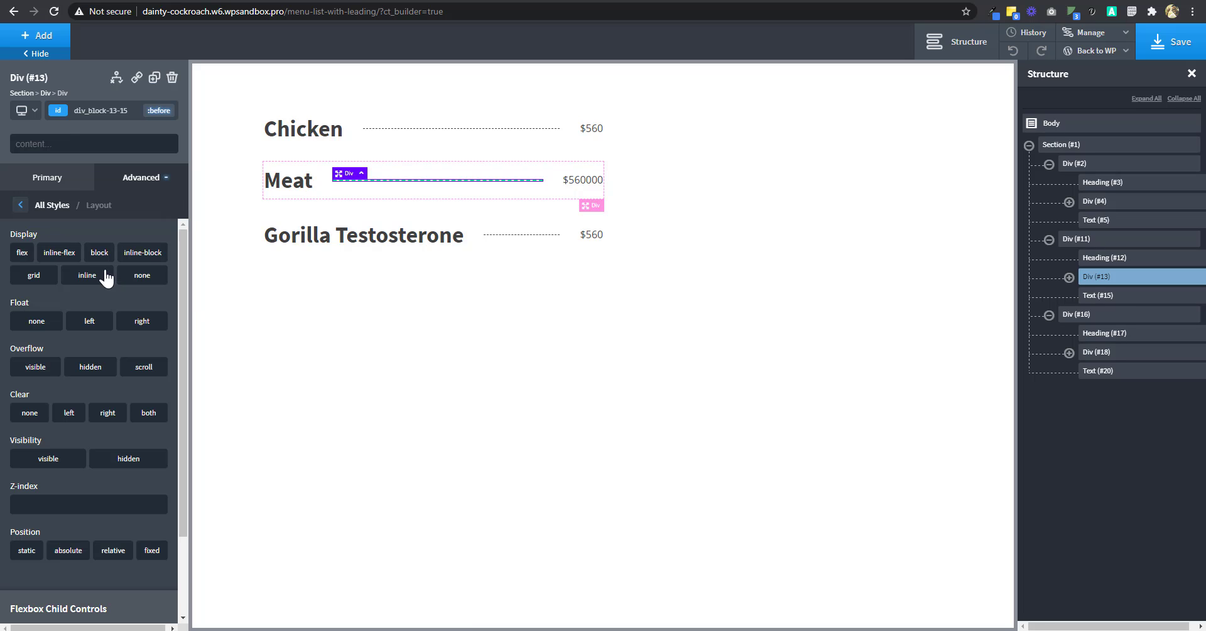
{"action": "left_click", "coordinate": [21, 253]}
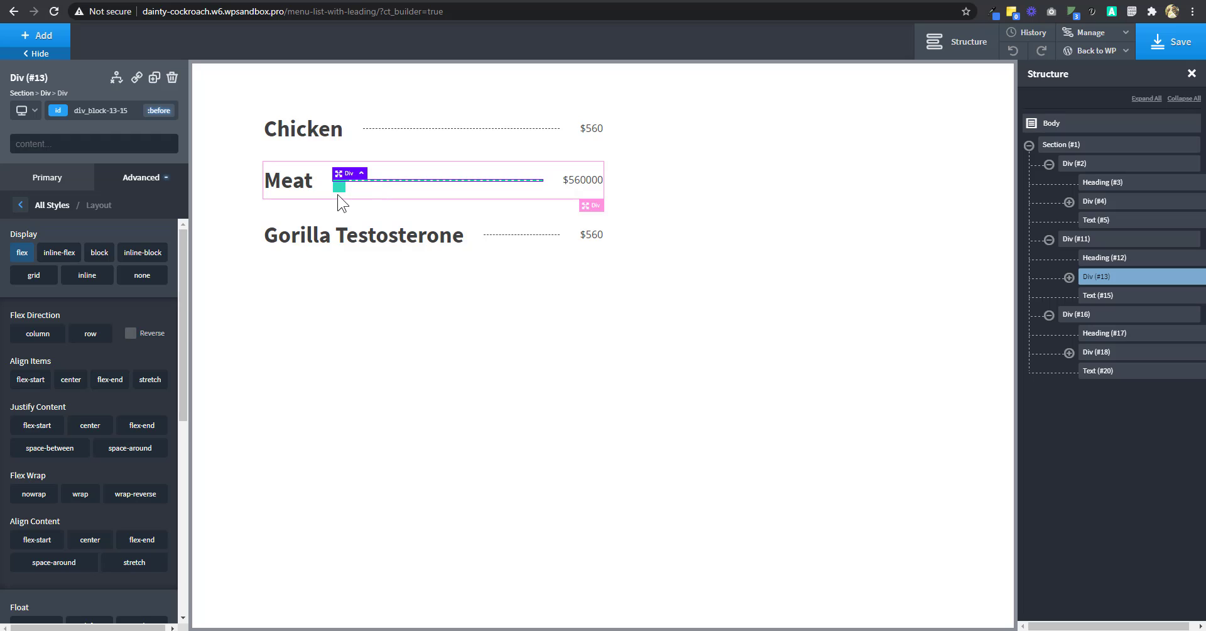
- Set the :before pseudo-element's width and height to 10 px
{"action": "left_click", "coordinate": [138, 181]}
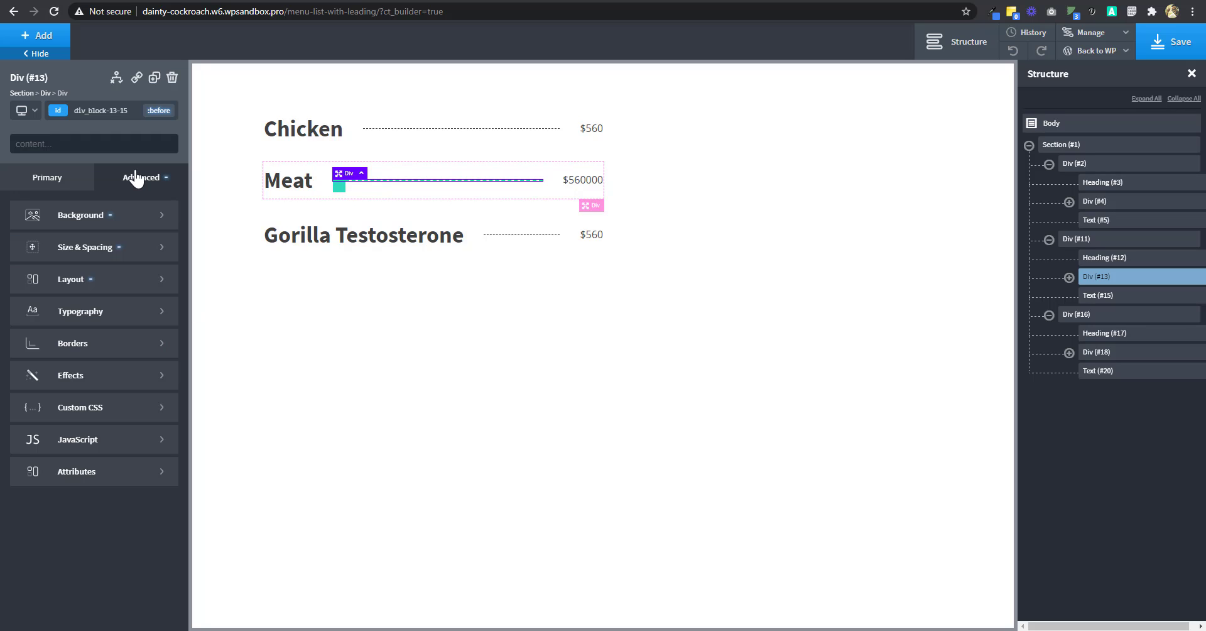
{"action": "left_click", "coordinate": [114, 250]}
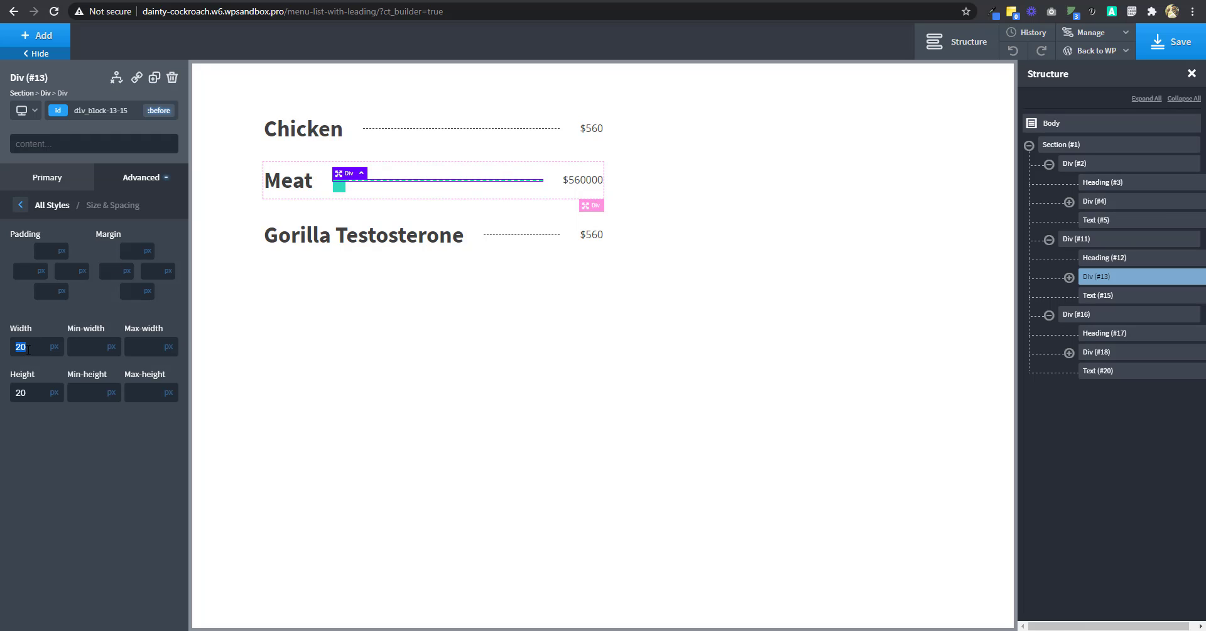
{"action": "type", "text": "10"}
- Give the leader's :after pseudo-element a 10 px width with matching height and a Global Colors - 2 background
{"action": "left_click", "coordinate": [161, 111]}
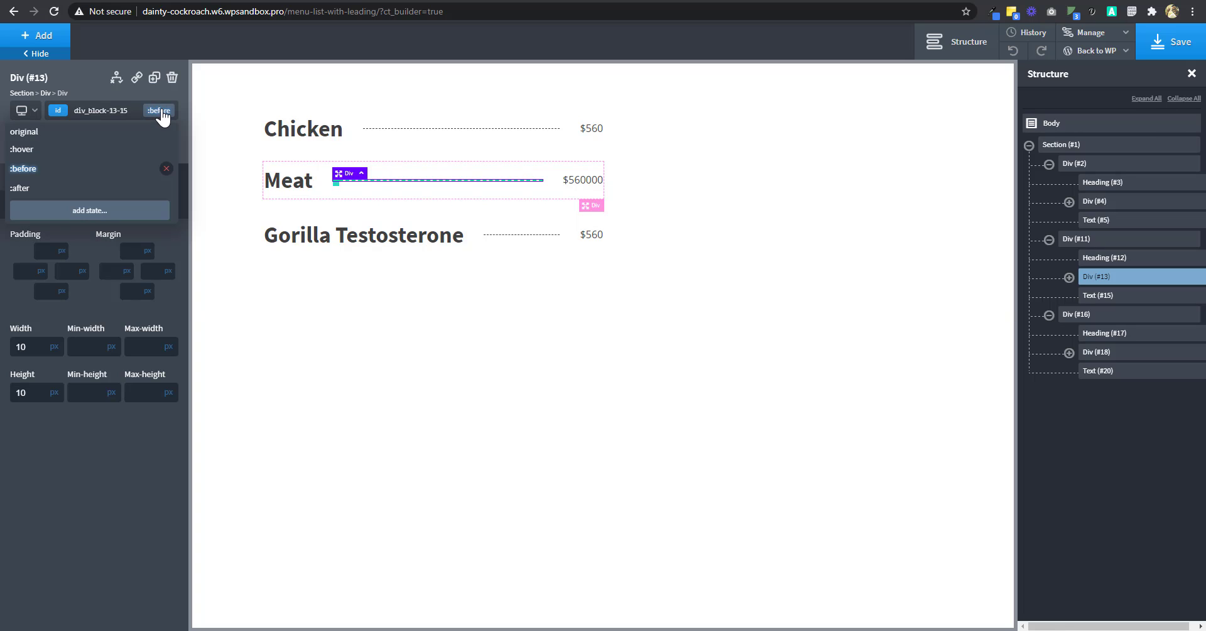
{"action": "left_click", "coordinate": [69, 199]}
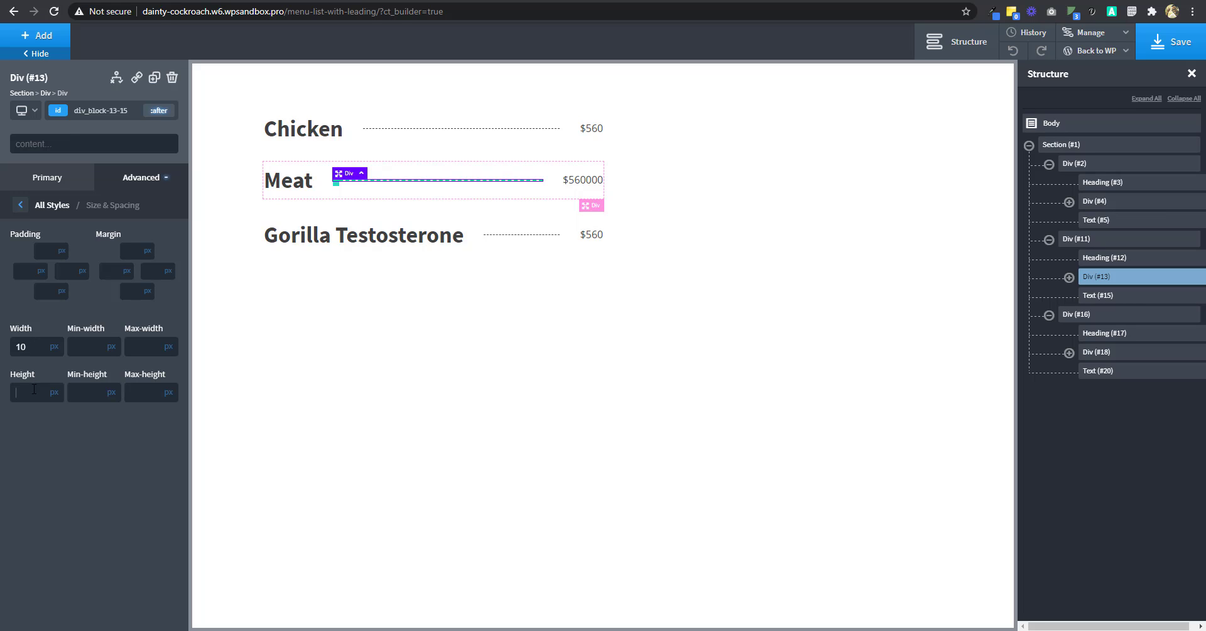
{"action": "left_click", "coordinate": [156, 183]}
{"action": "left_click", "coordinate": [69, 213]}
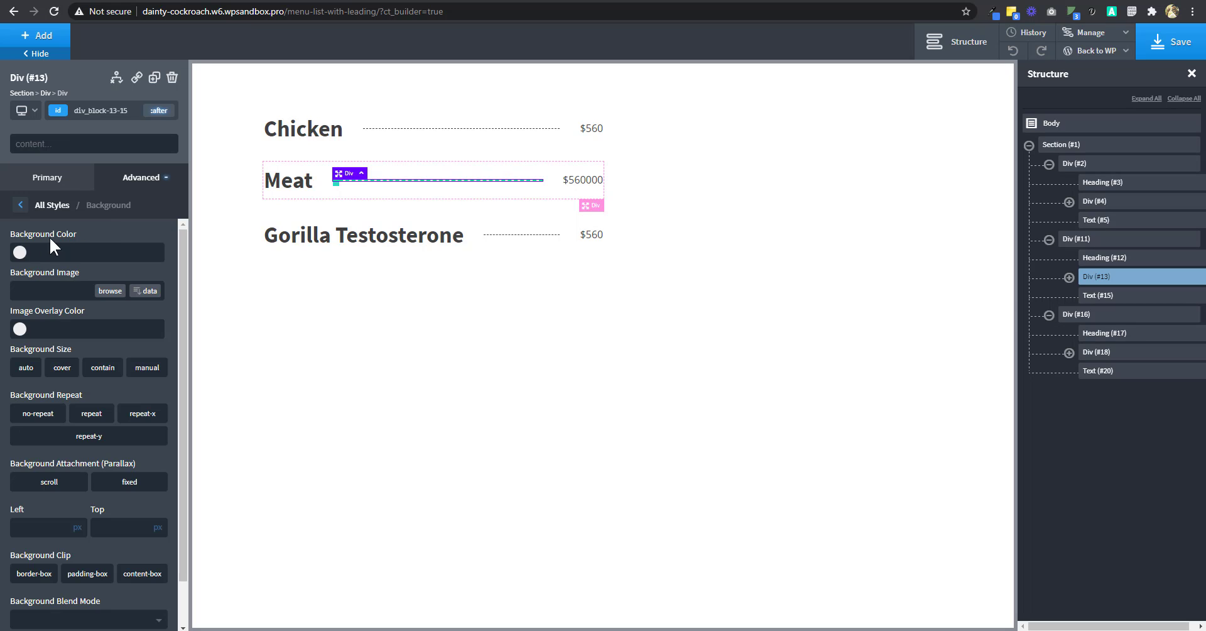
{"action": "left_click", "coordinate": [20, 252]}
{"action": "left_click", "coordinate": [41, 410]}
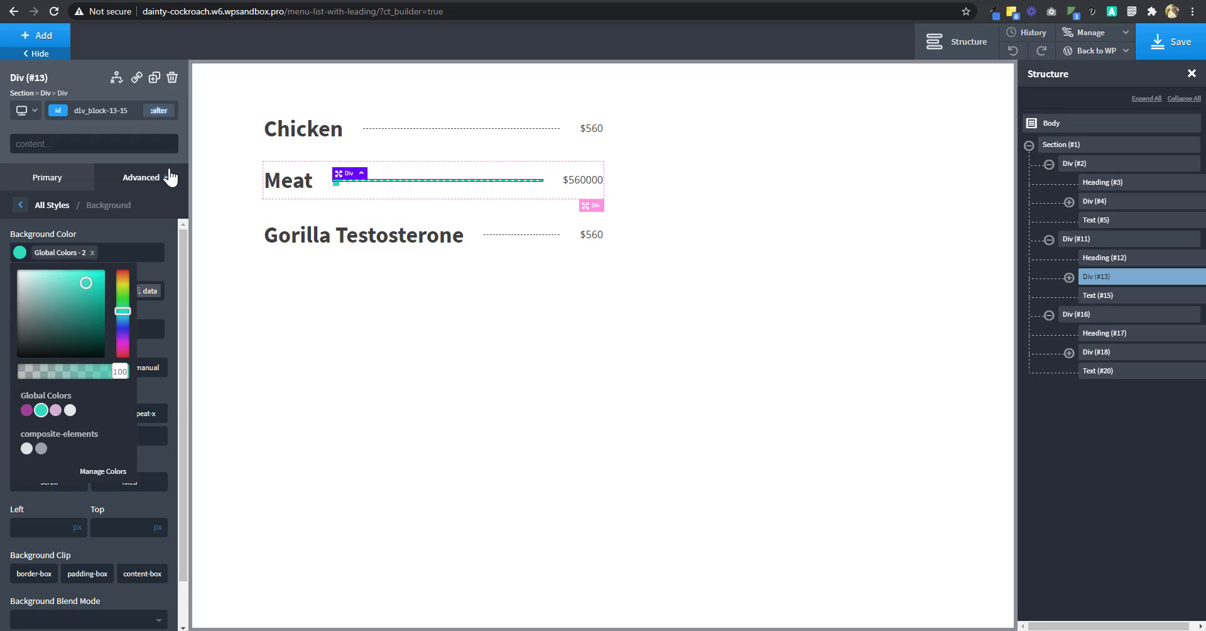
- Set the :after pseudo-element's display to flex
{"action": "left_click", "coordinate": [157, 180]}
{"action": "left_click", "coordinate": [87, 279]}
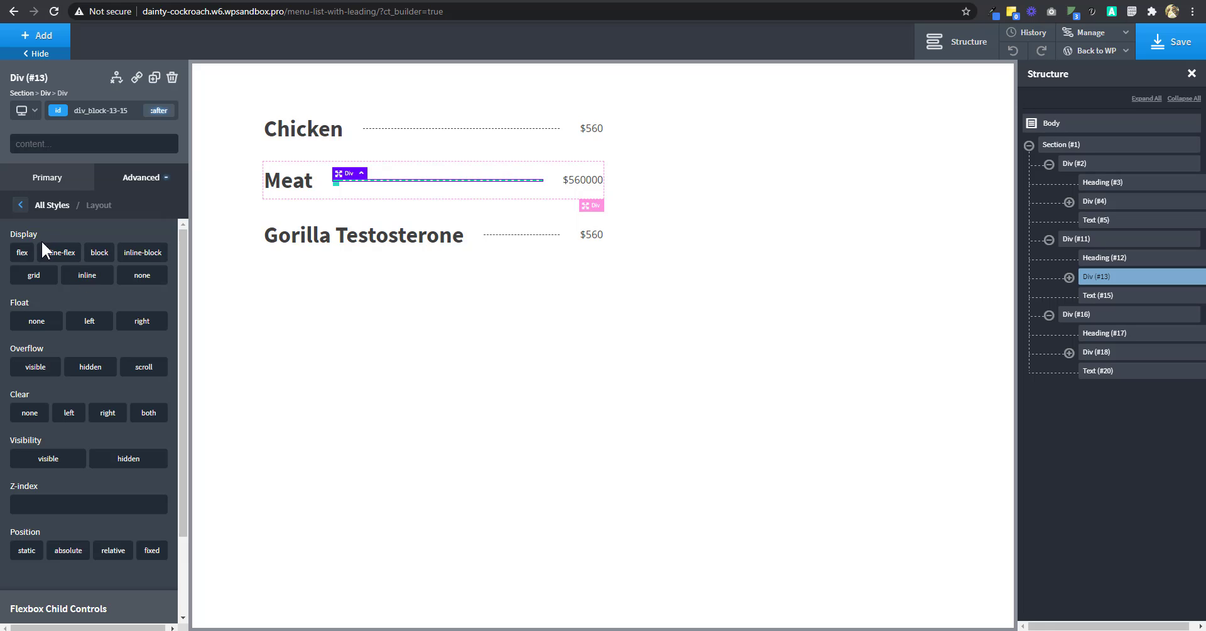
{"action": "left_click", "coordinate": [24, 253]}
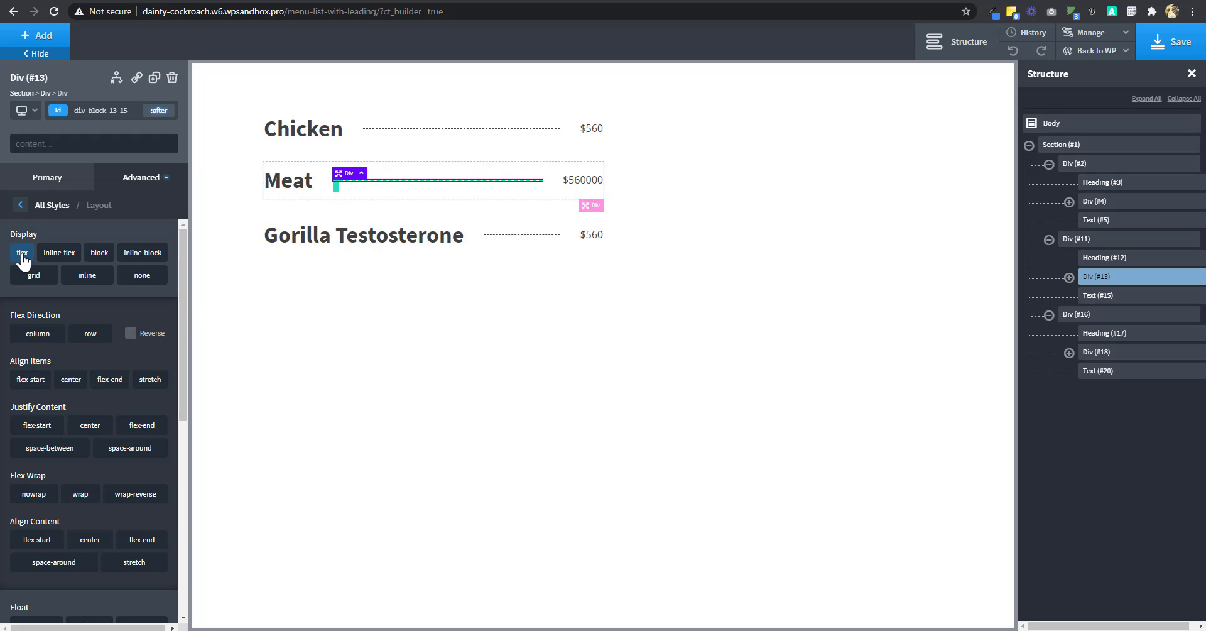
- In the original state, lay out the Meat leader's child elements horizontally with Middle vertical alignment and Space Between
{"action": "left_click", "coordinate": [162, 112]}
{"action": "left_click", "coordinate": [104, 132]}
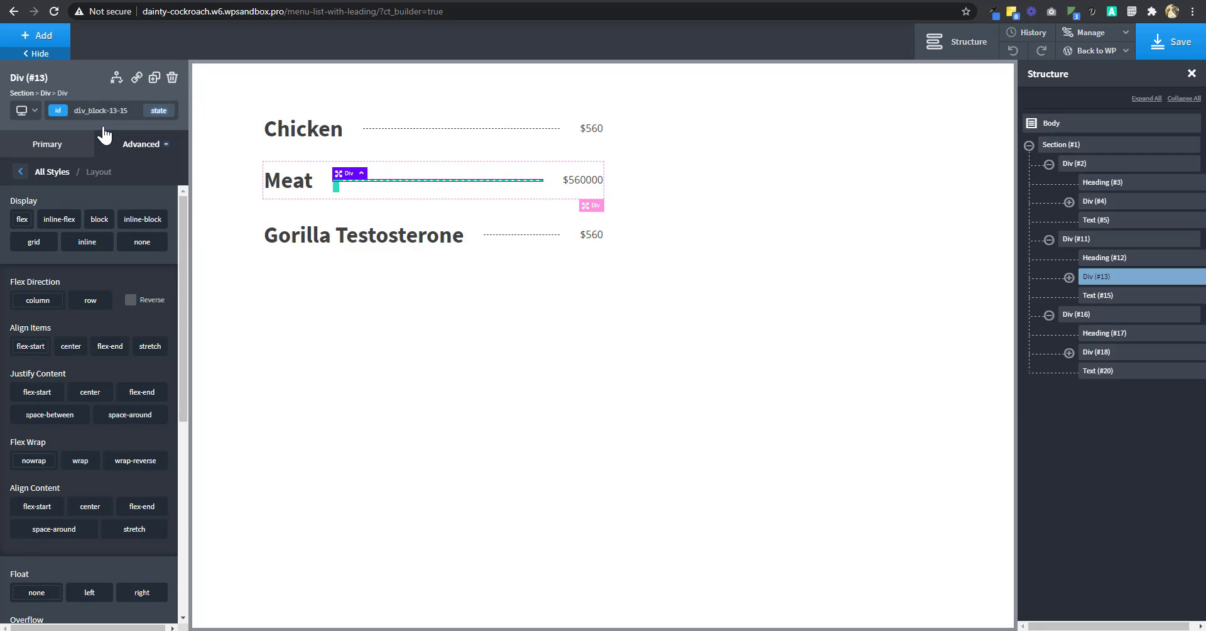
{"action": "left_click", "coordinate": [65, 150]}
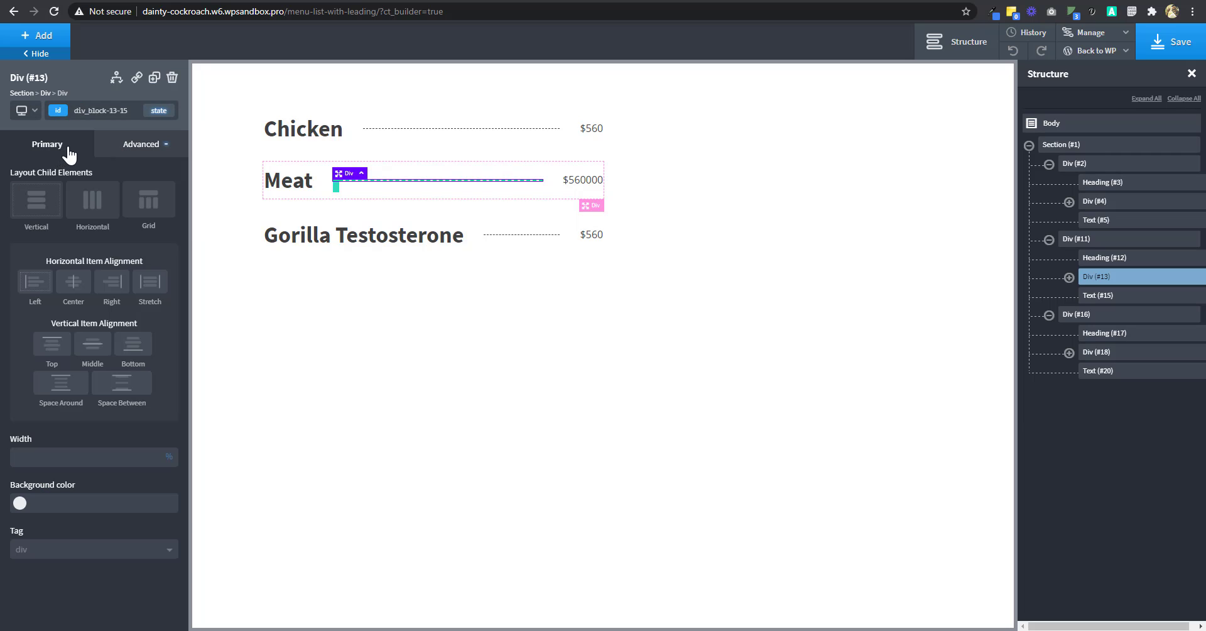
{"action": "left_click", "coordinate": [92, 207]}
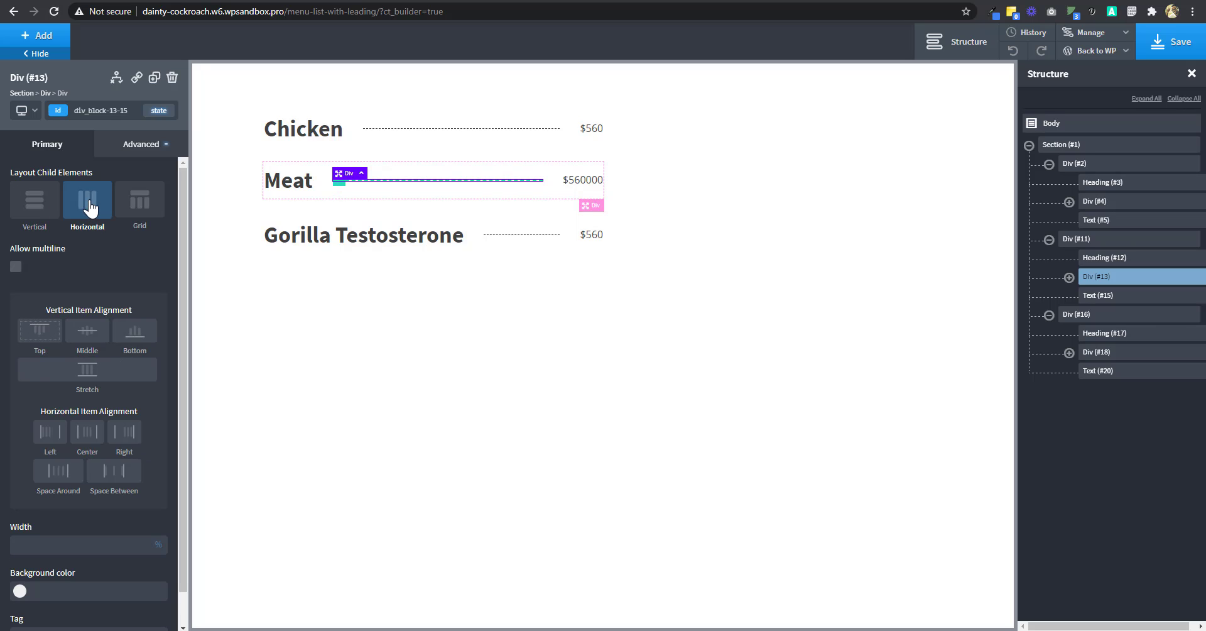
{"action": "left_click", "coordinate": [112, 481]}
{"action": "left_click", "coordinate": [87, 330]}
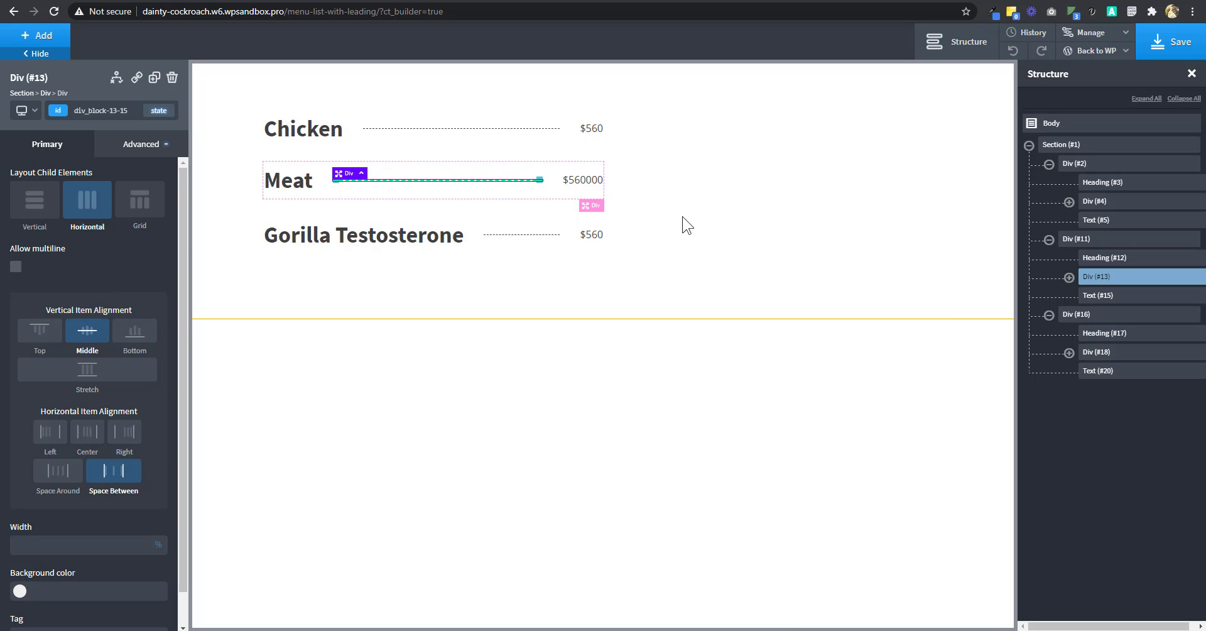
{"action": "left_click", "coordinate": [755, 186]}
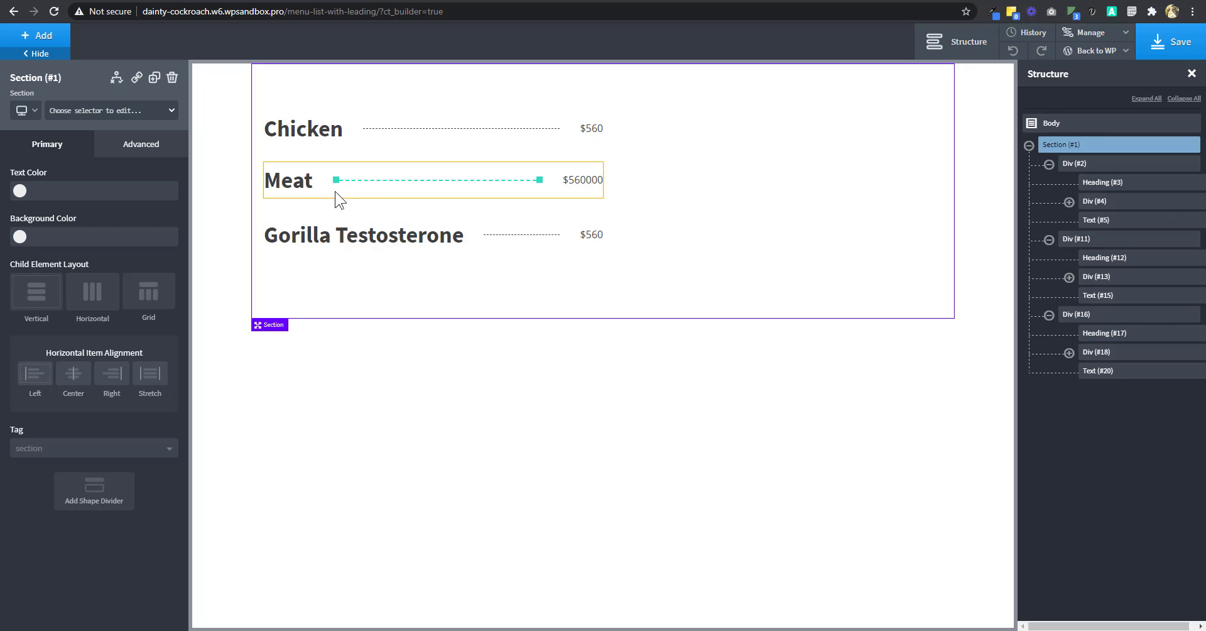
- Set the Meat leader div's height to .1 px
{"action": "left_click", "coordinate": [368, 180]}
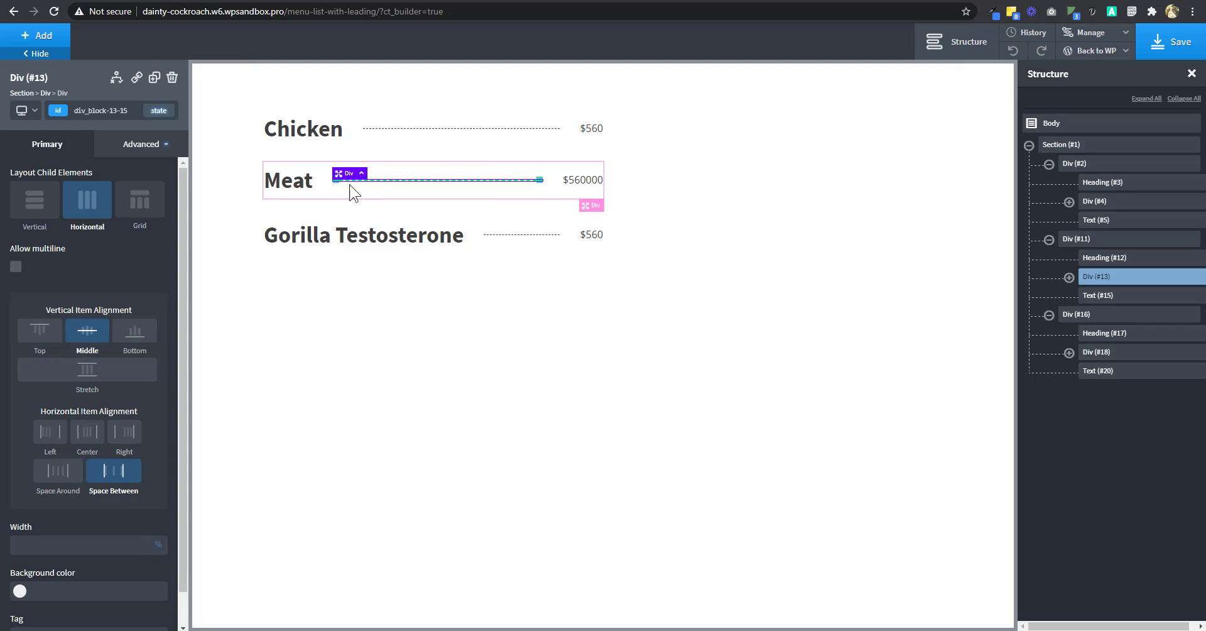
{"action": "left_click", "coordinate": [428, 199]}
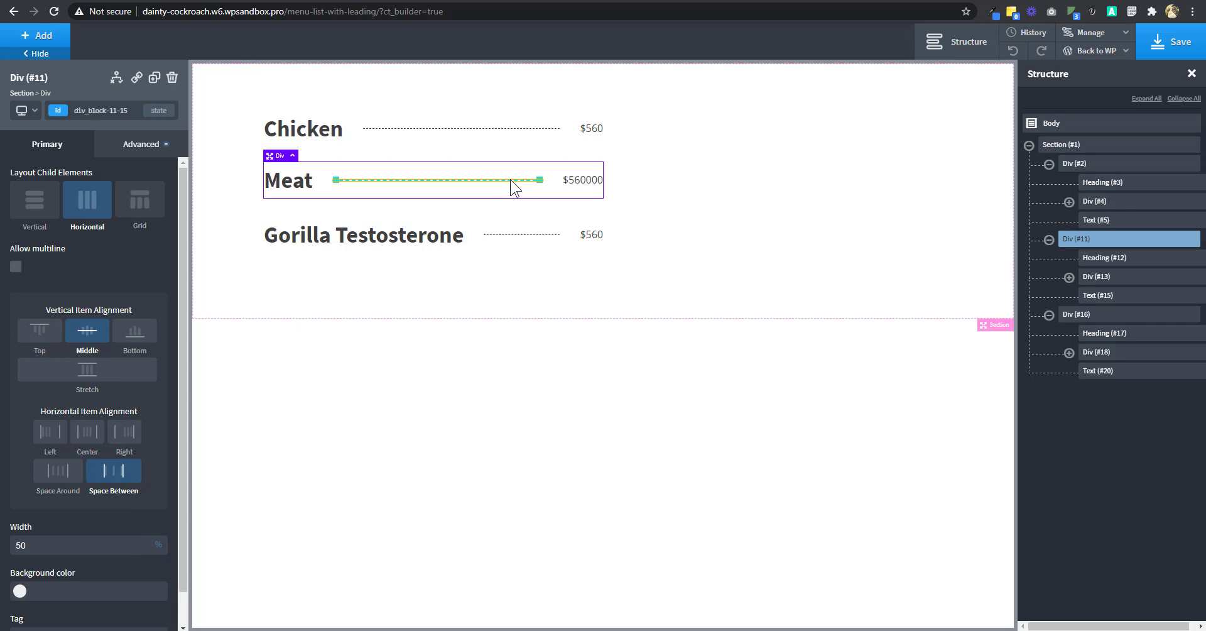
{"action": "left_click", "coordinate": [510, 181]}
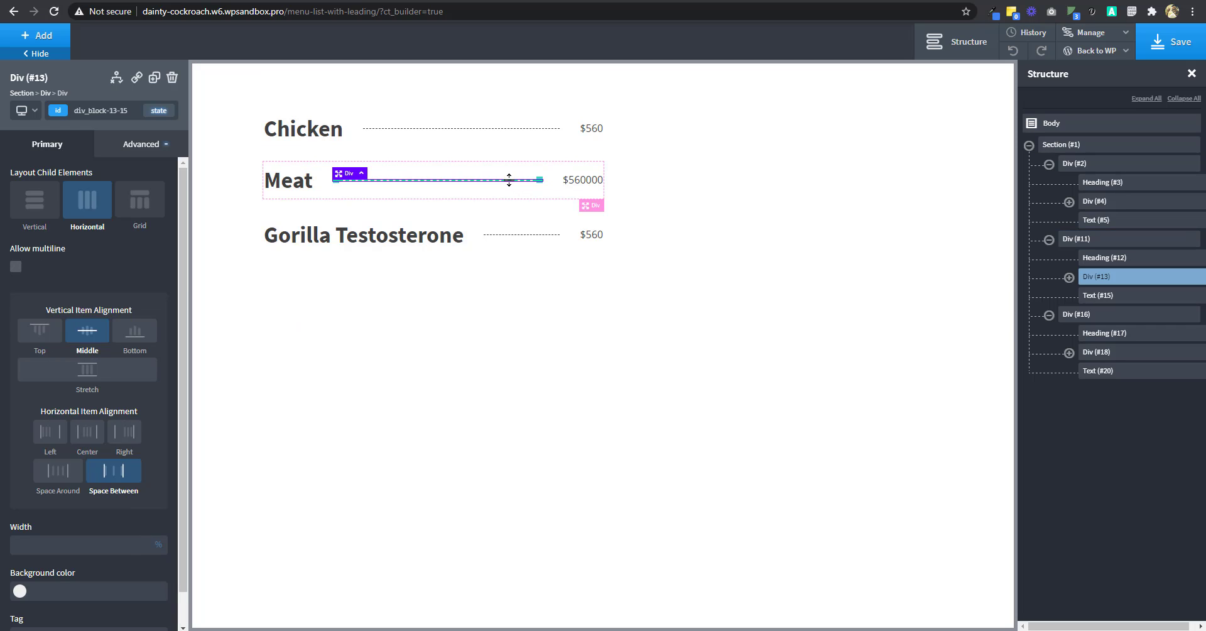
{"action": "left_click", "coordinate": [129, 149]}
{"action": "left_click", "coordinate": [148, 206]}
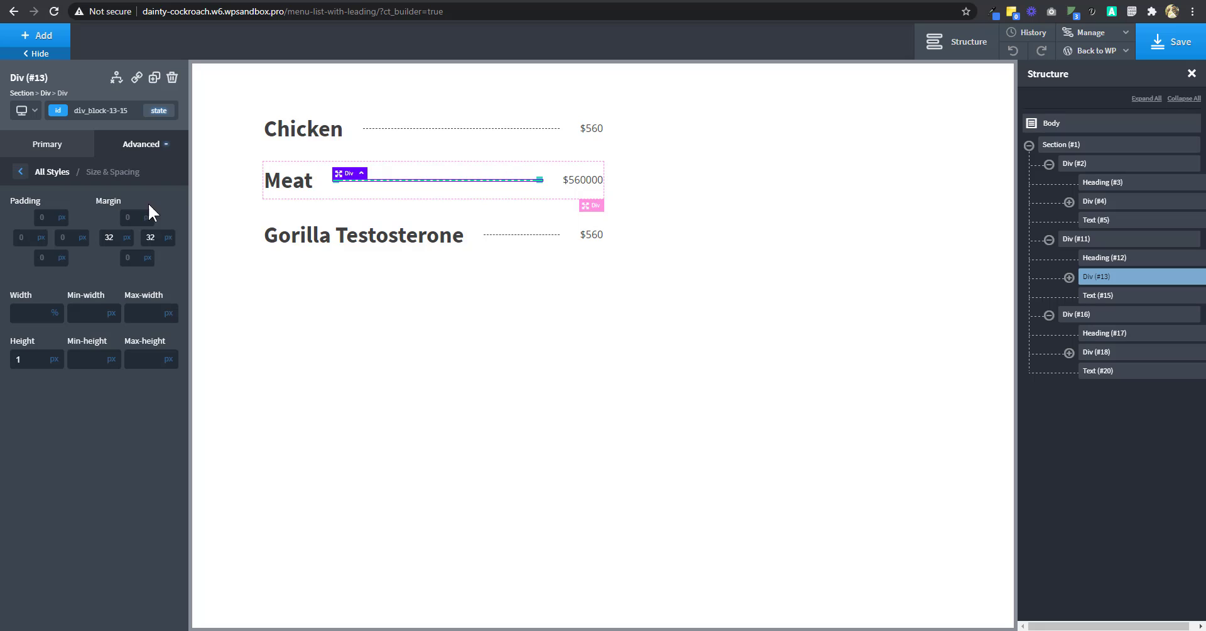
{"action": "double_click", "coordinate": [30, 359]}
{"action": "type", "text": ".1"}
{"action": "left_click", "coordinate": [691, 223]}
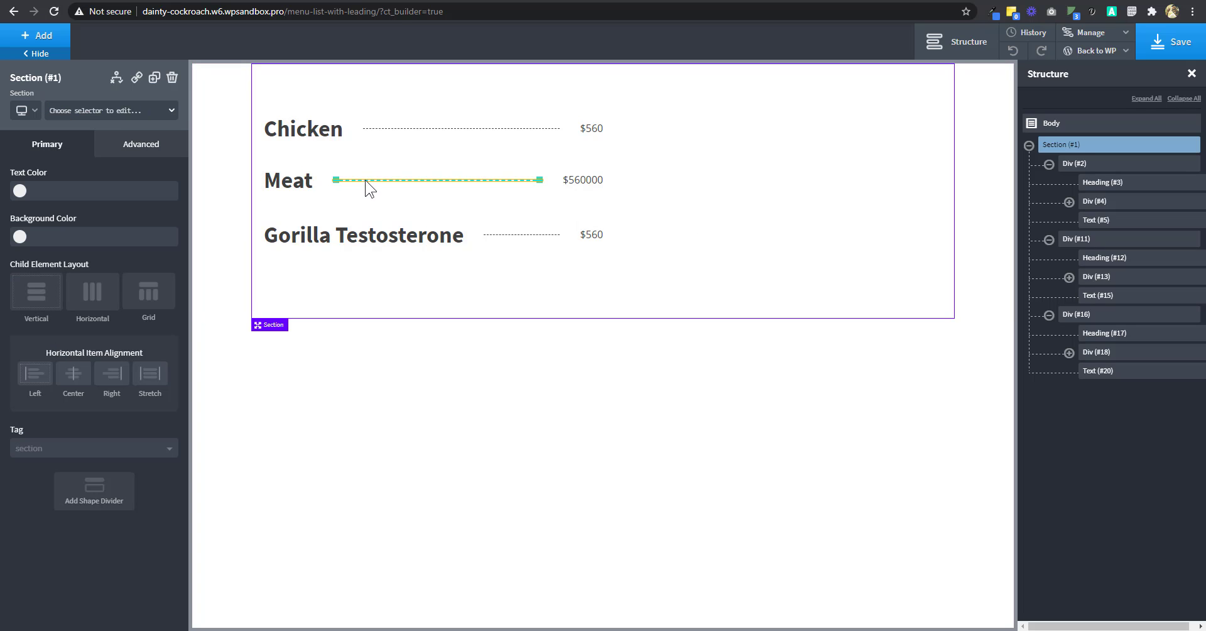
- Duplicate the Meat leader div into the Chicken row after its heading and delete that row's old dotted leader
{"action": "left_click", "coordinate": [469, 179]}
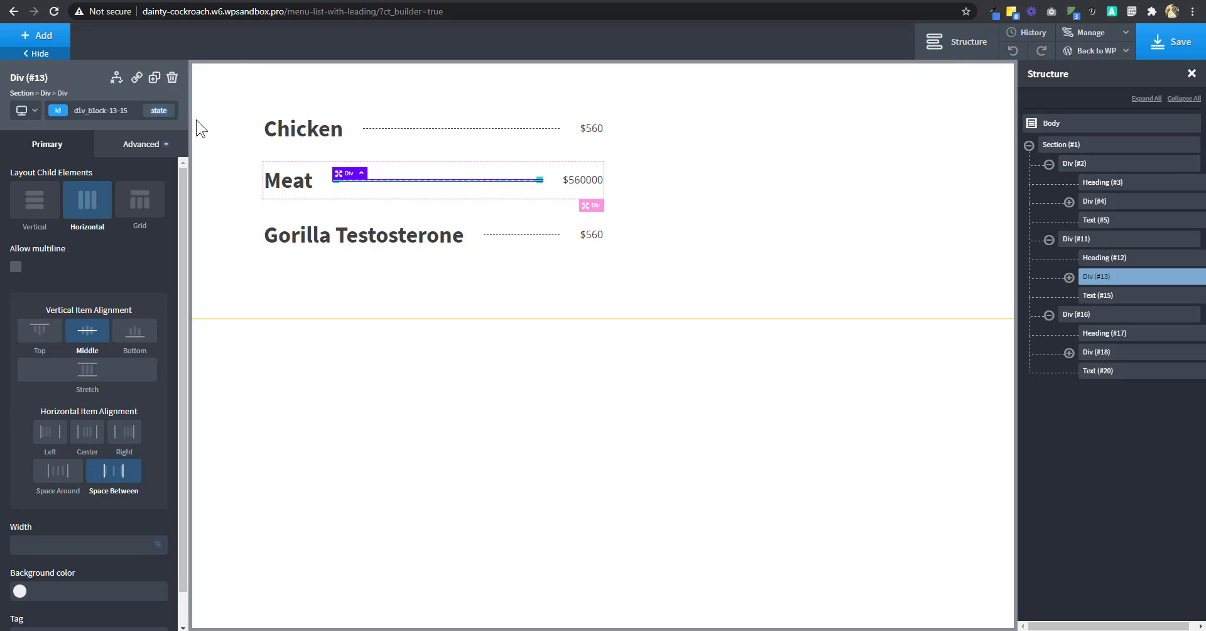
{"action": "left_click", "coordinate": [154, 77]}
{"action": "left_click_drag", "start_coordinate": [464, 174], "coordinate": [511, 130]}
{"action": "left_click", "coordinate": [512, 133]}
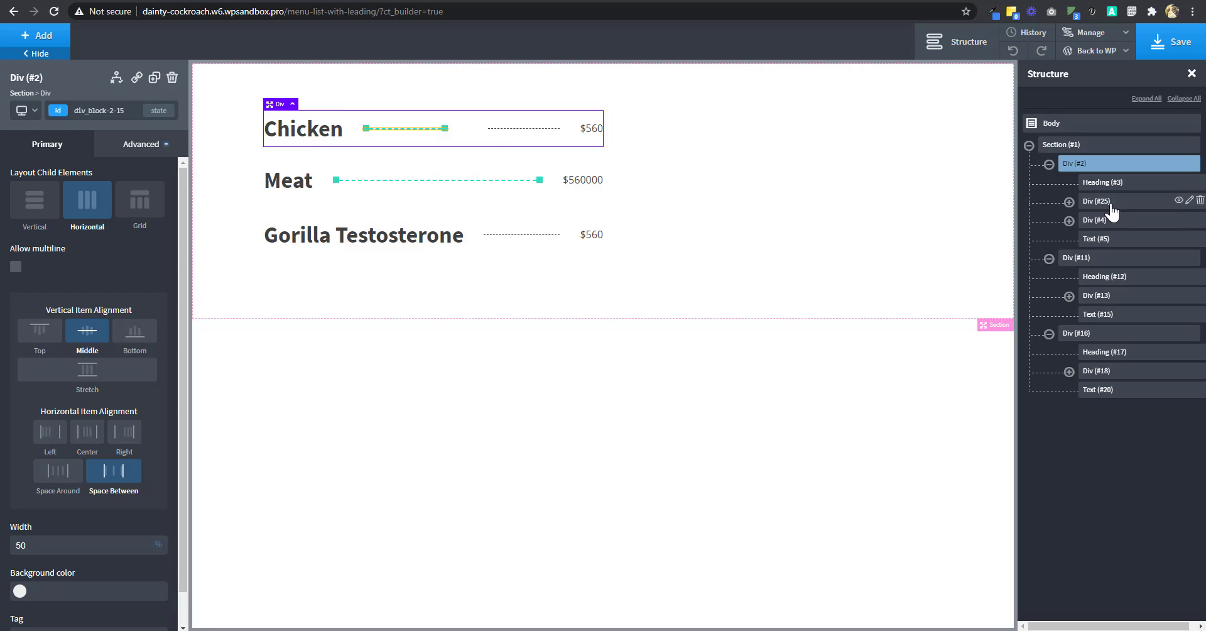
{"action": "left_click", "coordinate": [1099, 222]}
{"action": "left_click", "coordinate": [1199, 218]}
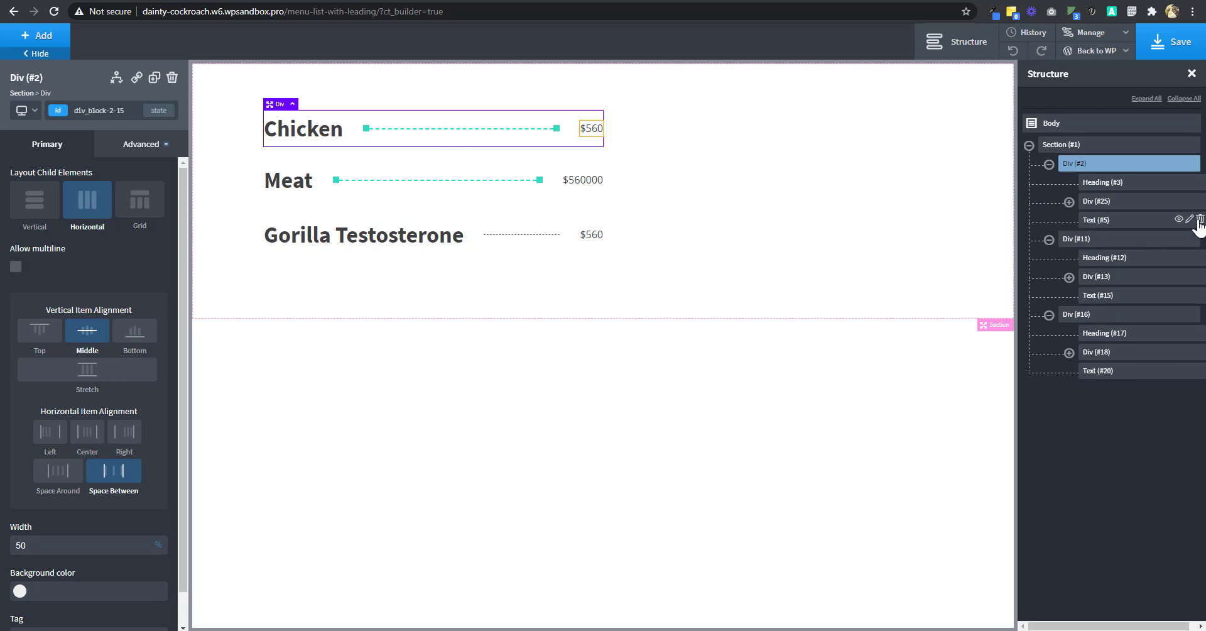
- Save the page and open a new browser tab
{"action": "left_click", "coordinate": [410, 128]}
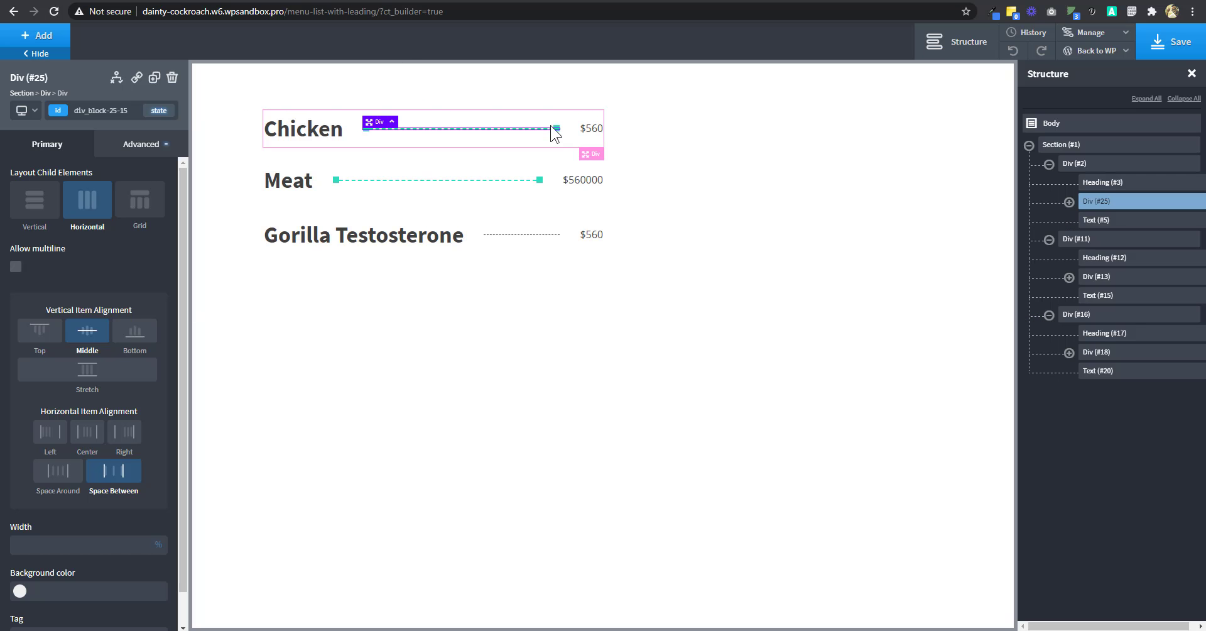
{"action": "left_click", "coordinate": [520, 156]}
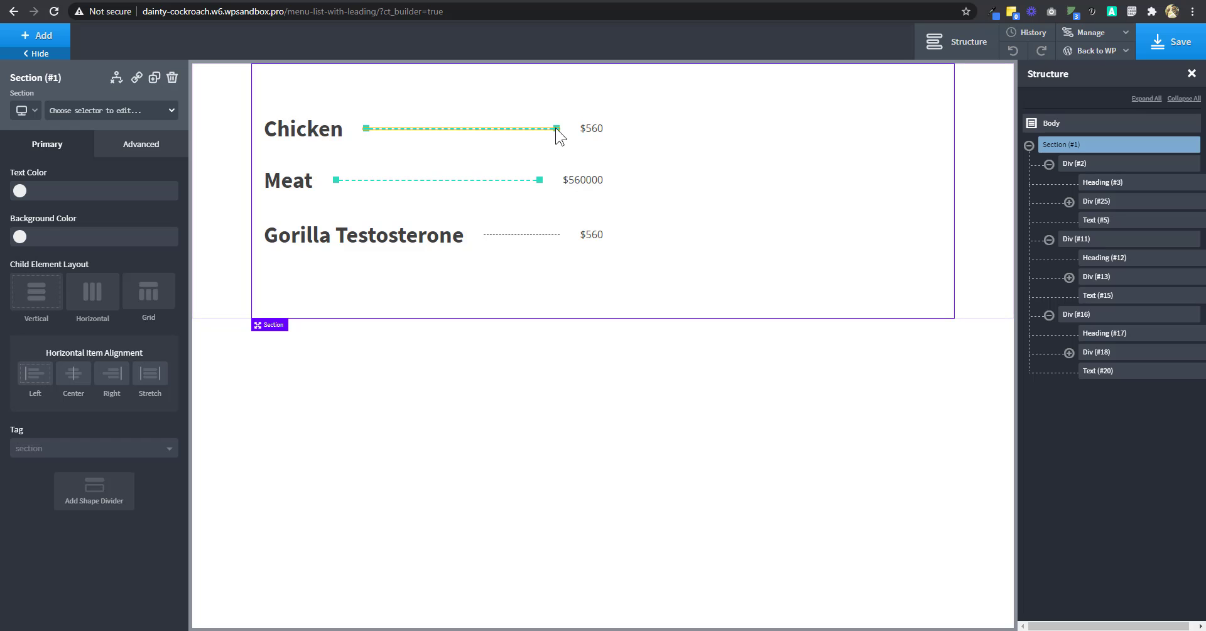
{"action": "left_click", "coordinate": [1174, 45]}
{"action": "left_click", "coordinate": [499, 0]}
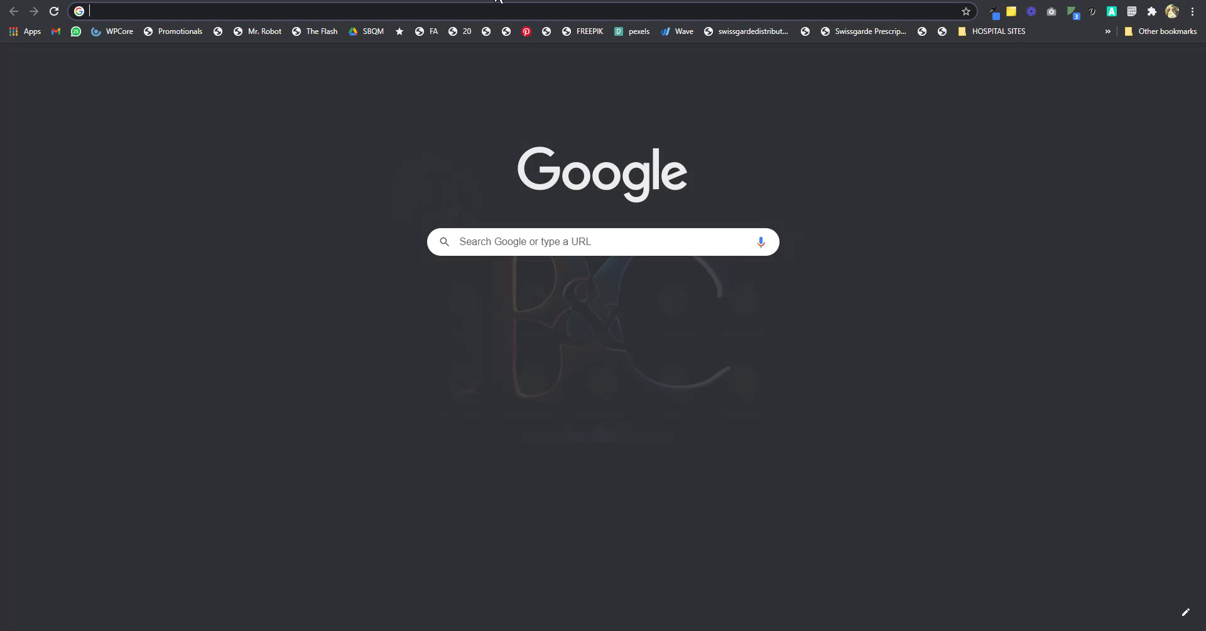
- Search the web for a CSS clip path generator and open the Clippy CSS clip-path maker
{"action": "type", "text": "css cli"}
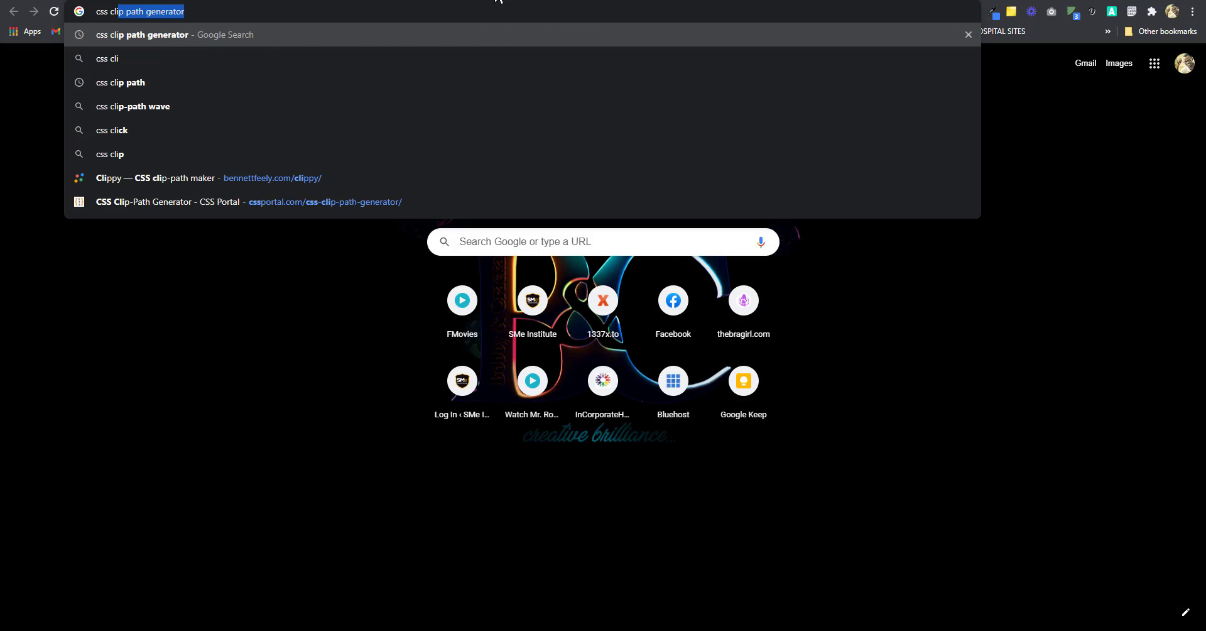
{"action": "key", "text": "Return"}
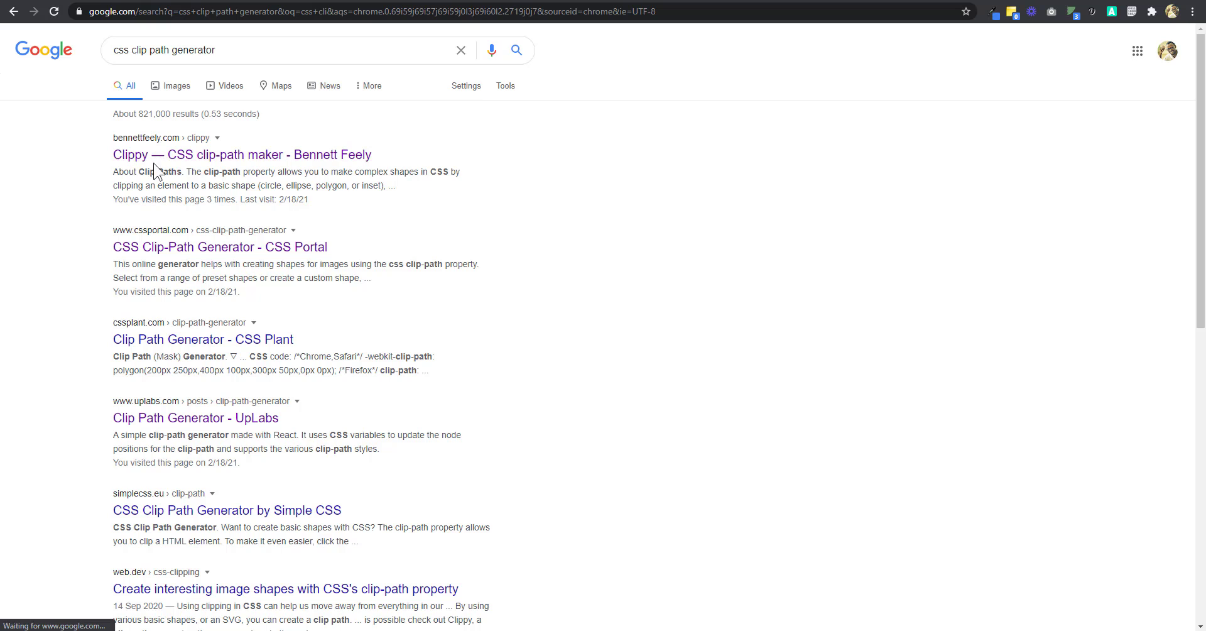
{"action": "left_click", "coordinate": [213, 157]}
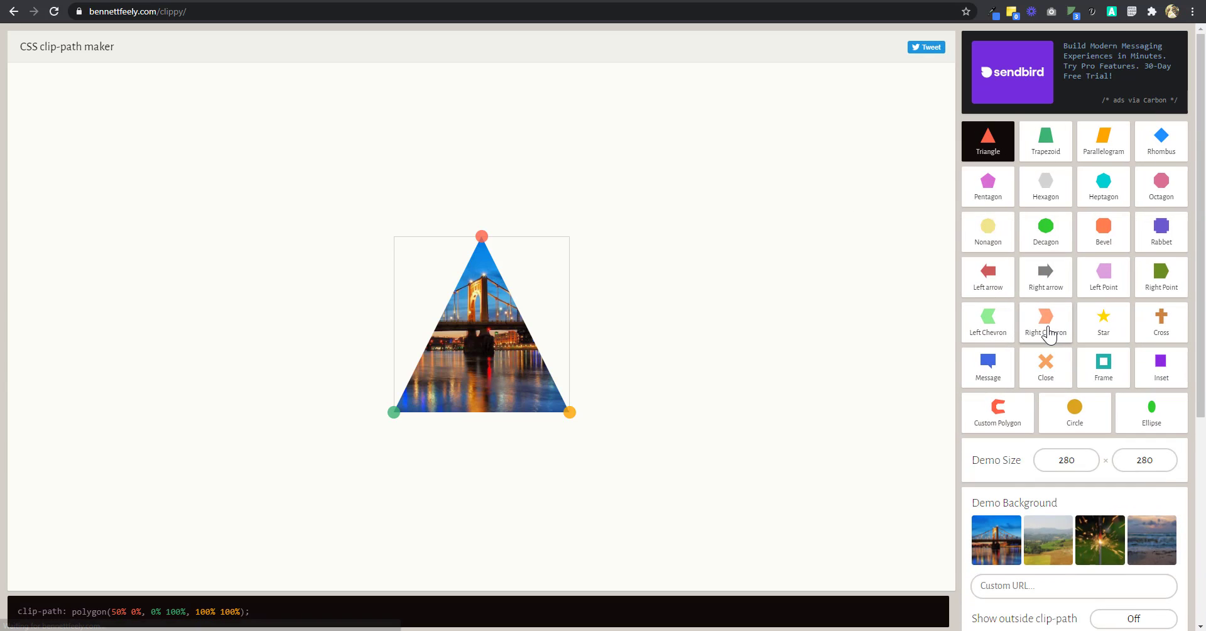
- Reshape the triangle to point right with vertices at 100% 50%, 0 0 and 0 100%, and copy its clip-path code
{"action": "left_click", "coordinate": [1048, 333]}
{"action": "left_click", "coordinate": [1046, 229]}
{"action": "left_click", "coordinate": [985, 153]}
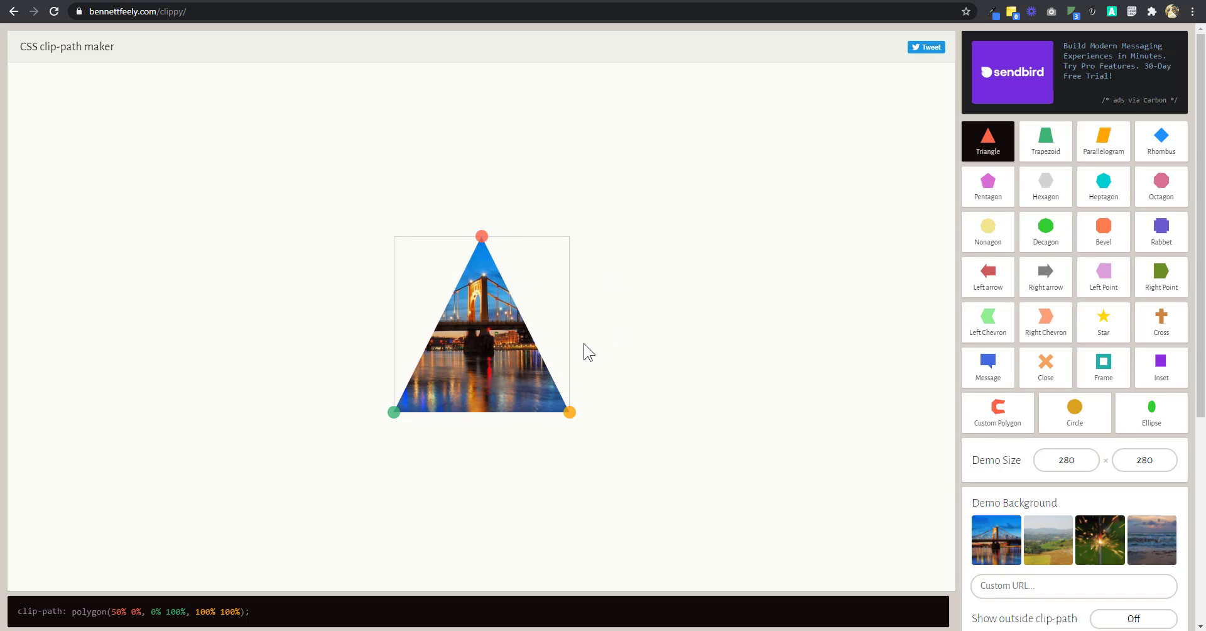
{"action": "left_click_drag", "start_coordinate": [481, 236], "coordinate": [569, 281]}
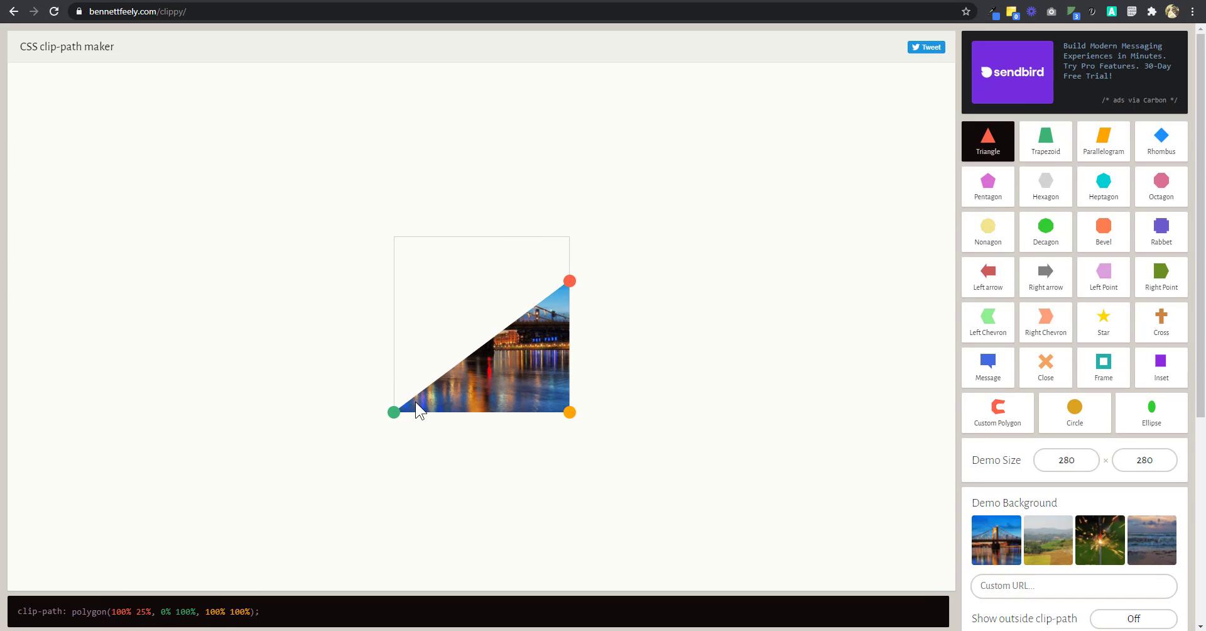
{"action": "left_click_drag", "start_coordinate": [394, 412], "coordinate": [385, 227]}
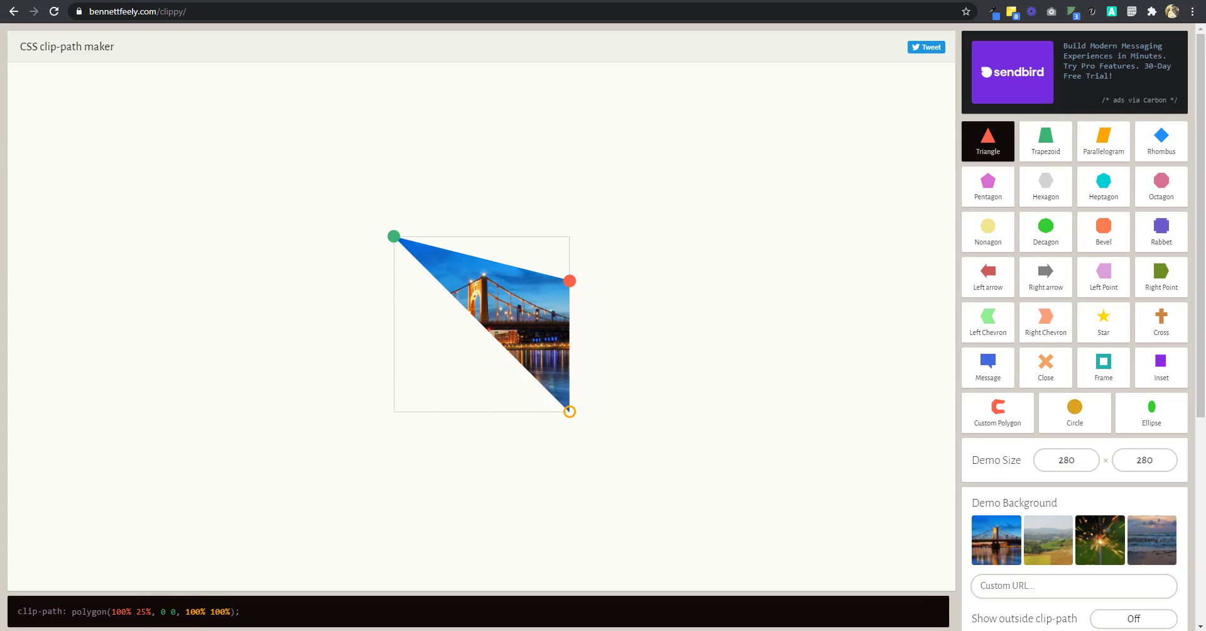
{"action": "left_click_drag", "start_coordinate": [569, 412], "coordinate": [356, 419]}
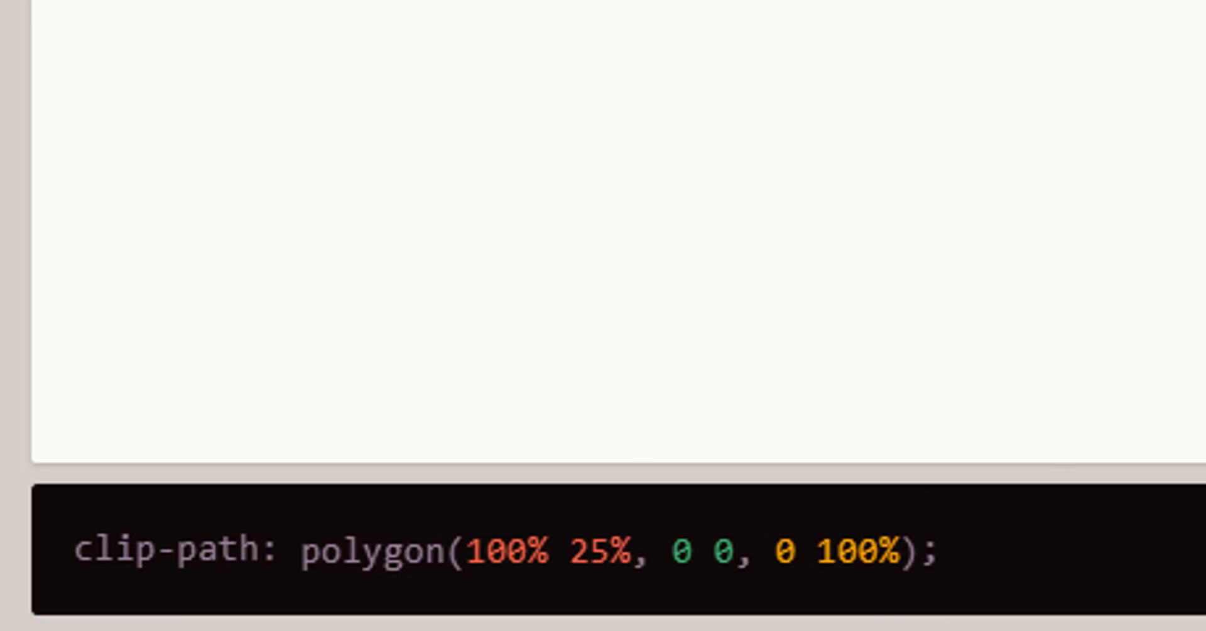
{"action": "left_click_drag", "start_coordinate": [878, 90], "coordinate": [878, 132]}
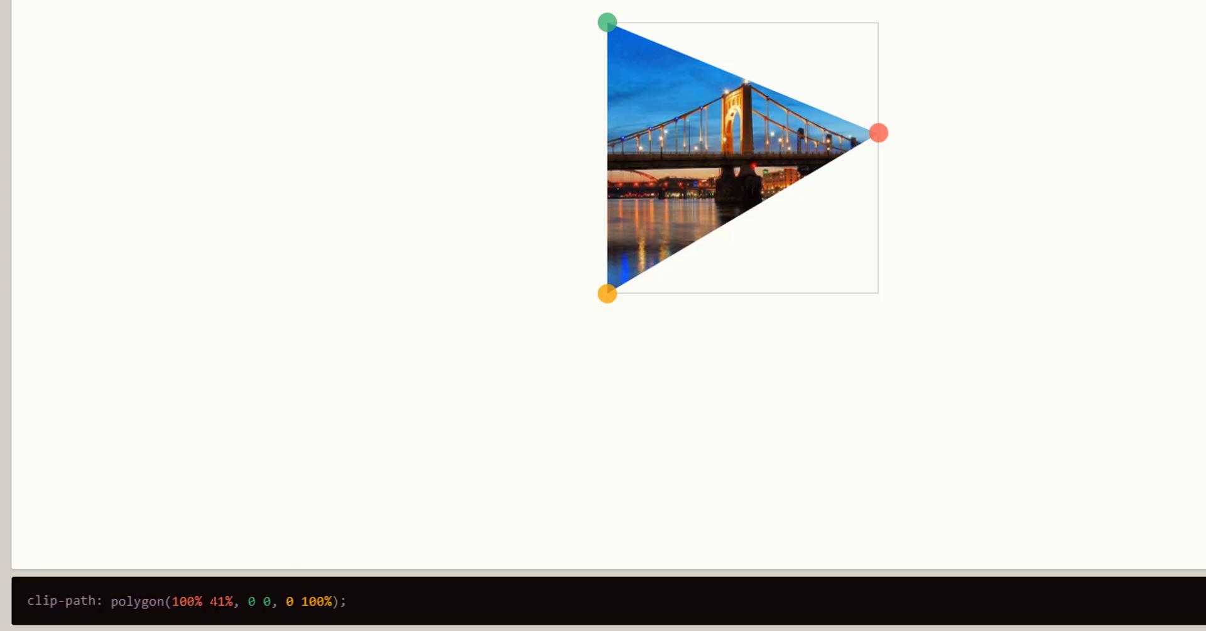
{"action": "left_click_drag", "start_coordinate": [879, 132], "coordinate": [877, 157]}
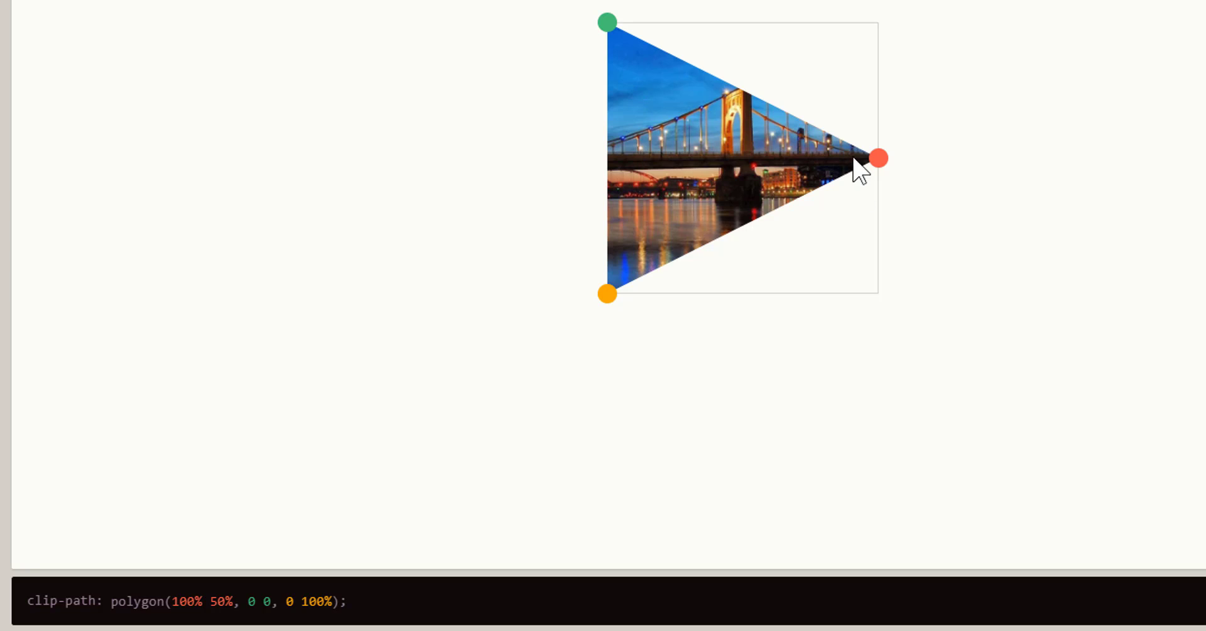
{"action": "left_click", "coordinate": [298, 601]}
{"action": "key", "text": "ctrl+c"}
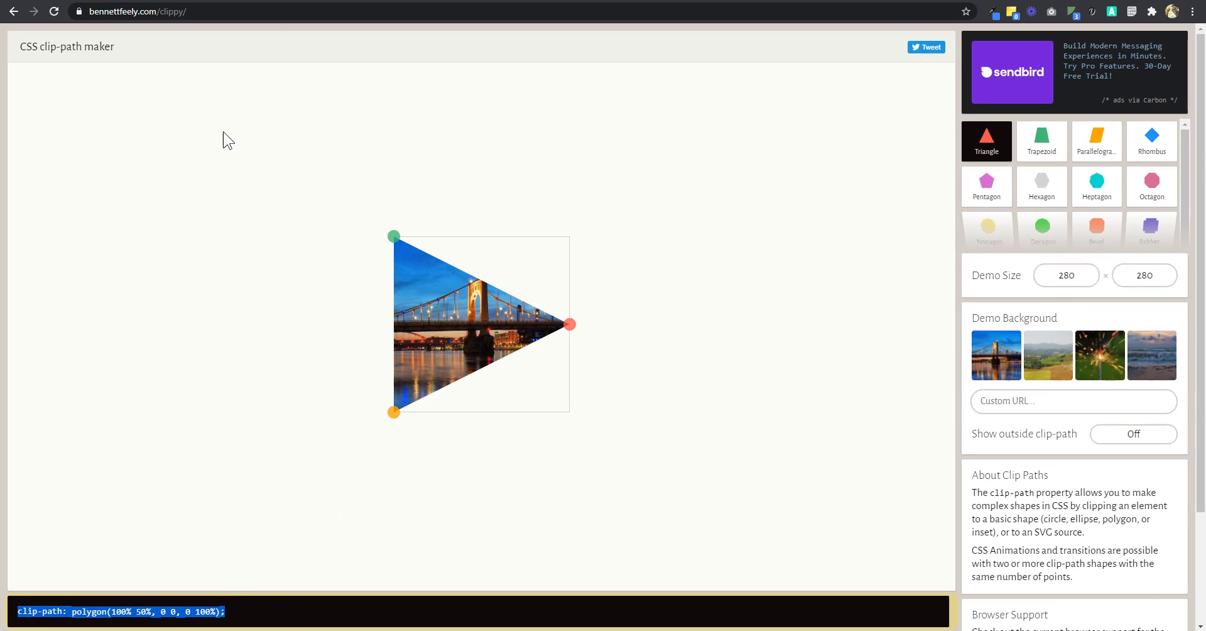
- Back in Oxygen Builder, add clip-path: polygon(100% 50%, 0 0, 0 100%); as custom CSS to the Chicken leader div's :after state
{"action": "key", "text": "ctrl+Tab"}
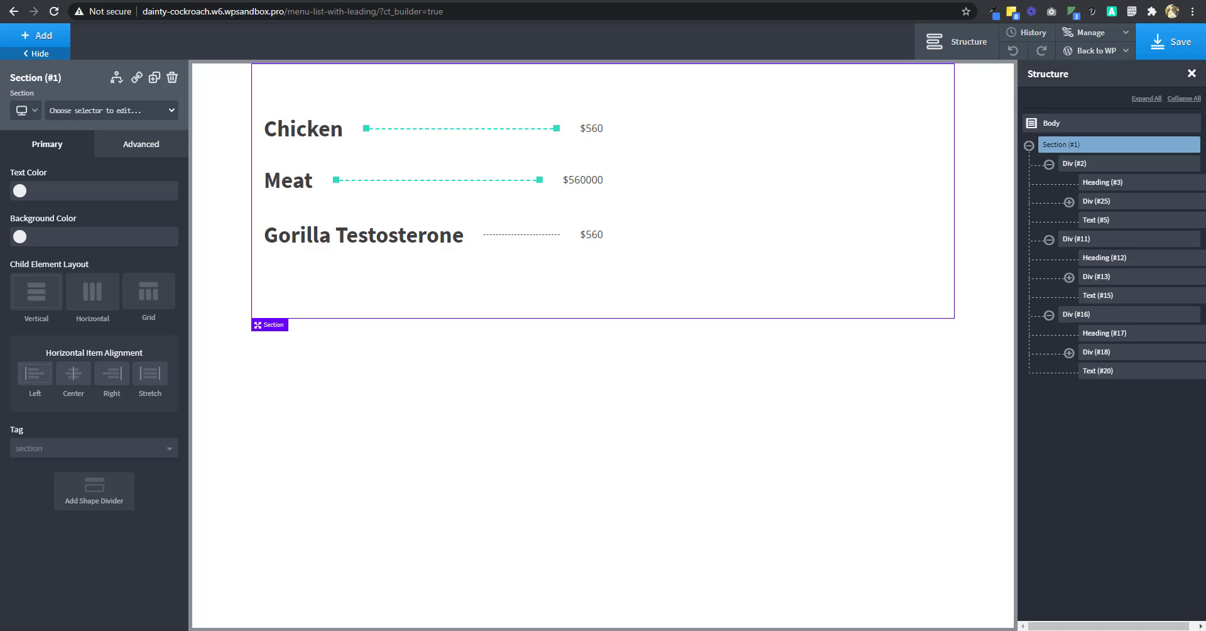
{"action": "left_click", "coordinate": [409, 128]}
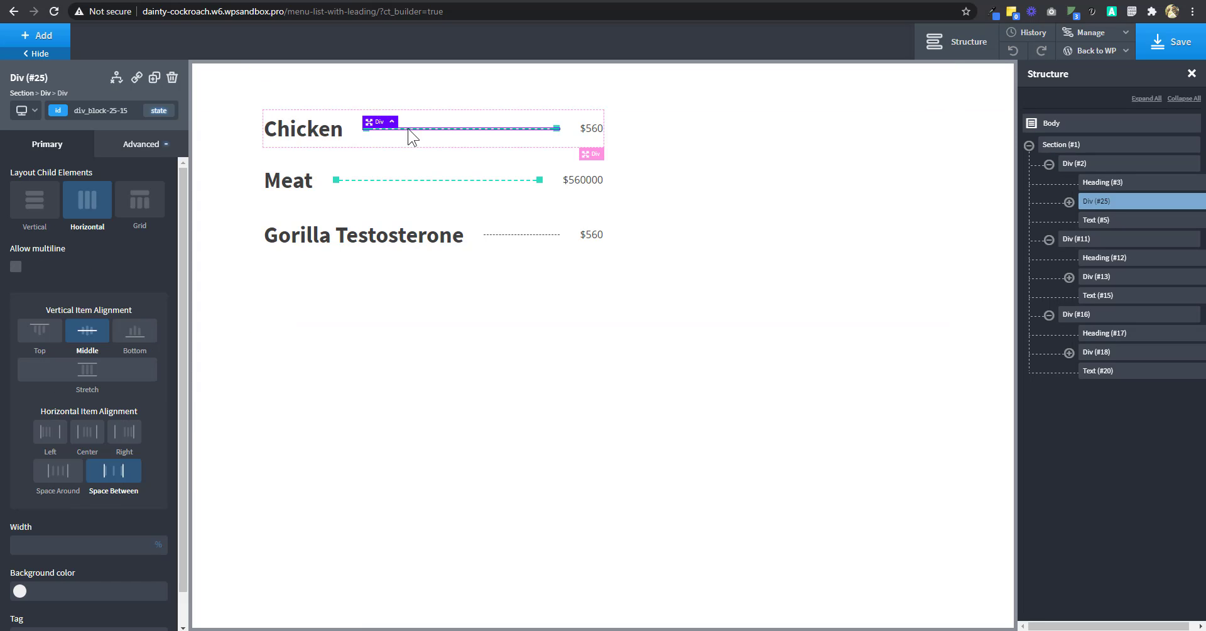
{"action": "key", "text": "ctrl+Tab"}
{"action": "key", "text": "ctrl+Tab"}
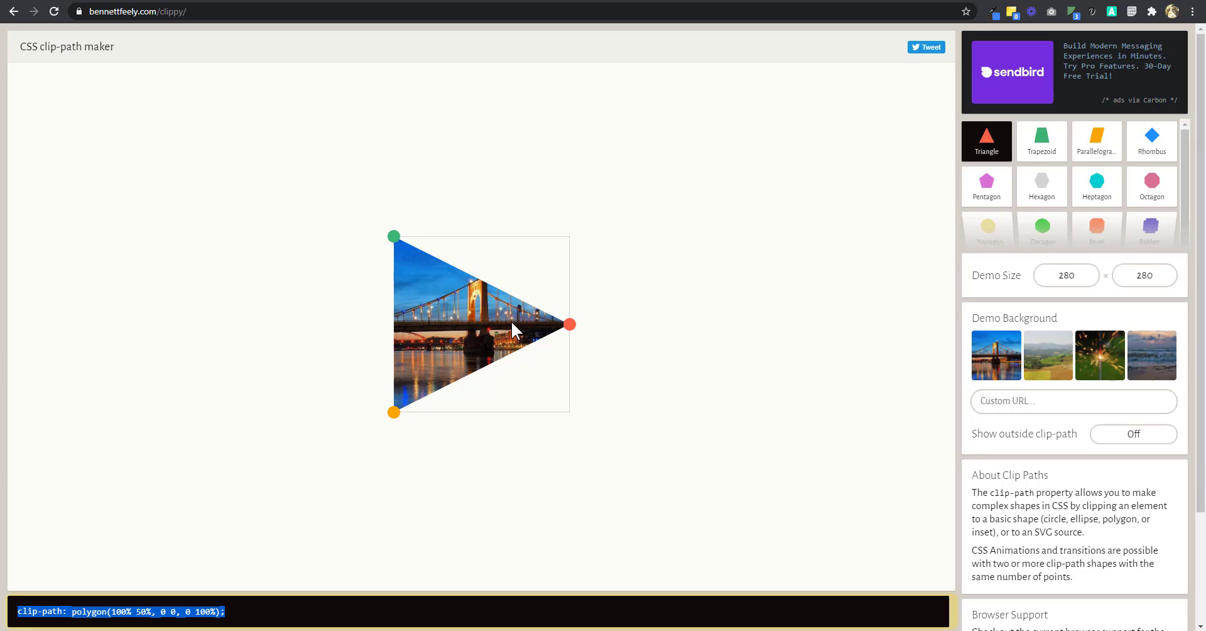
{"action": "key", "text": "ctrl+Tab"}
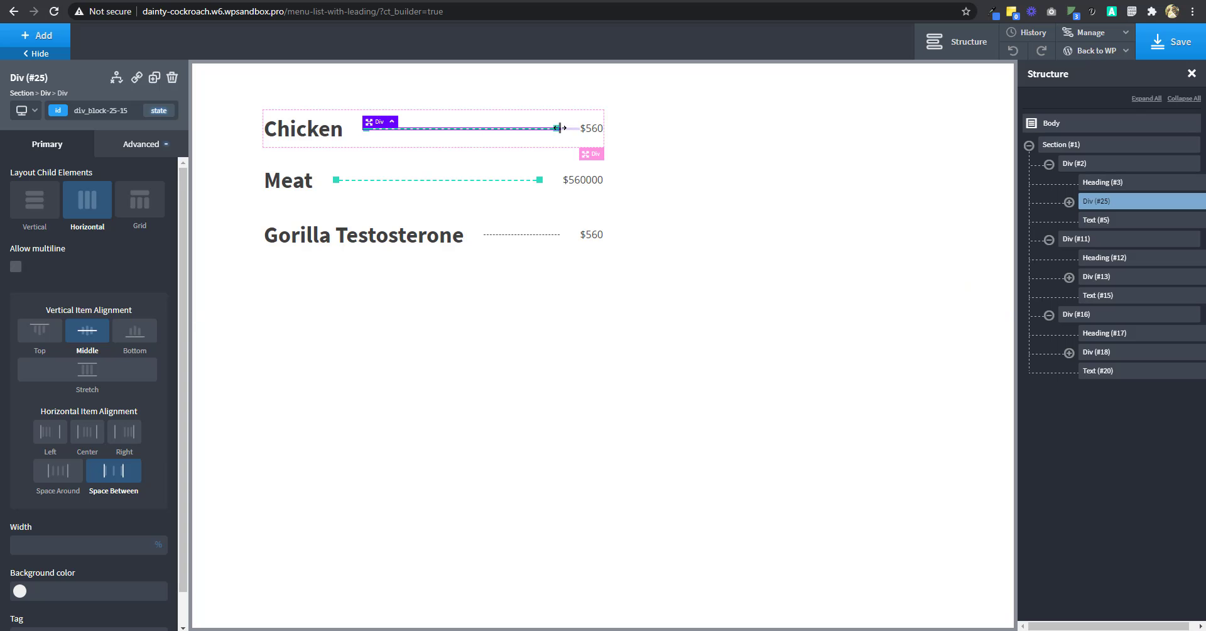
{"action": "left_click", "coordinate": [158, 111]}
{"action": "left_click", "coordinate": [93, 197]}
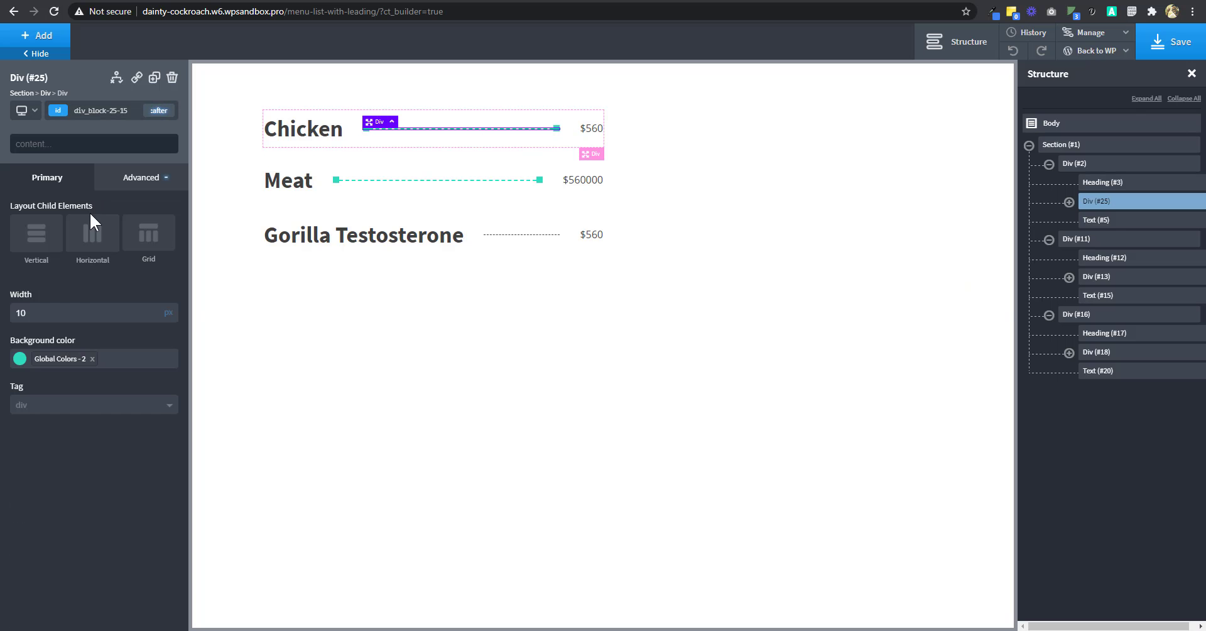
{"action": "left_click", "coordinate": [142, 187]}
{"action": "left_click", "coordinate": [101, 407]}
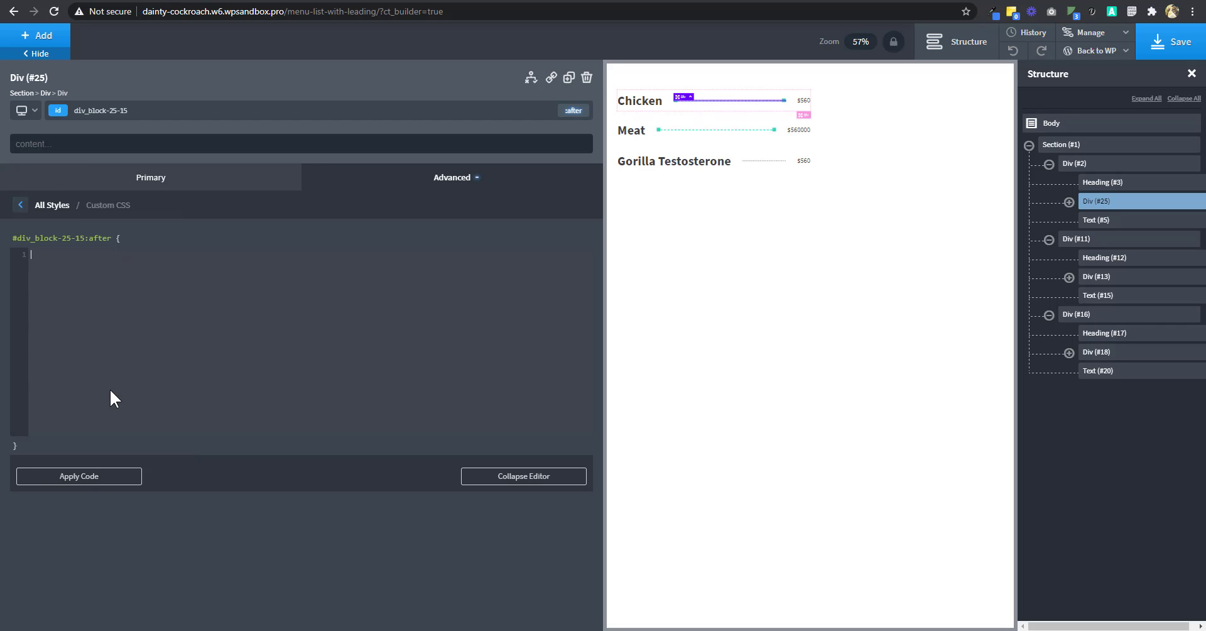
{"action": "key", "text": "ctrl+v"}
{"action": "key", "text": "Return"}
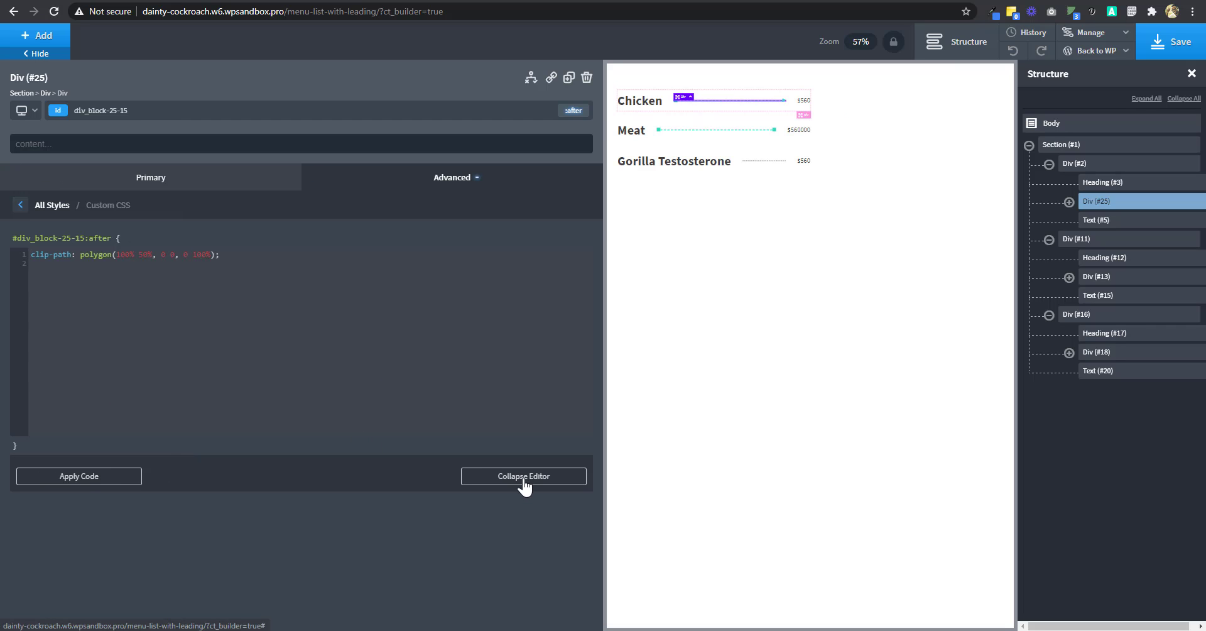
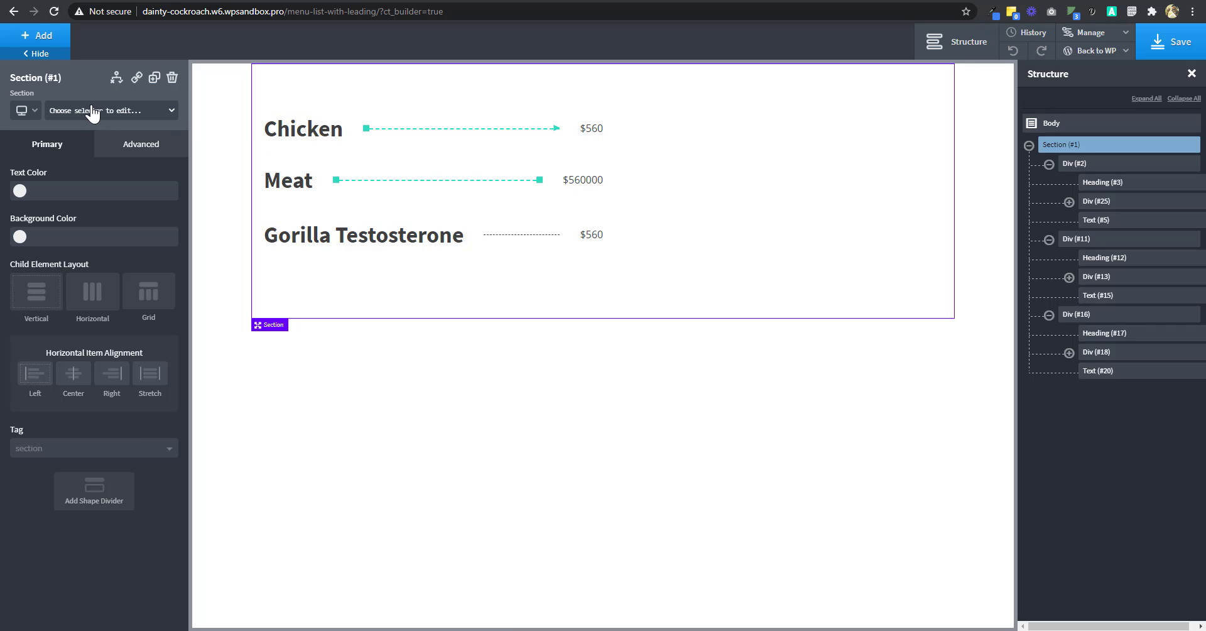
- Select the Chicken row's leader div and switch to editing its :before state
{"action": "left_click", "coordinate": [1096, 165]}
{"action": "left_click", "coordinate": [1096, 201]}
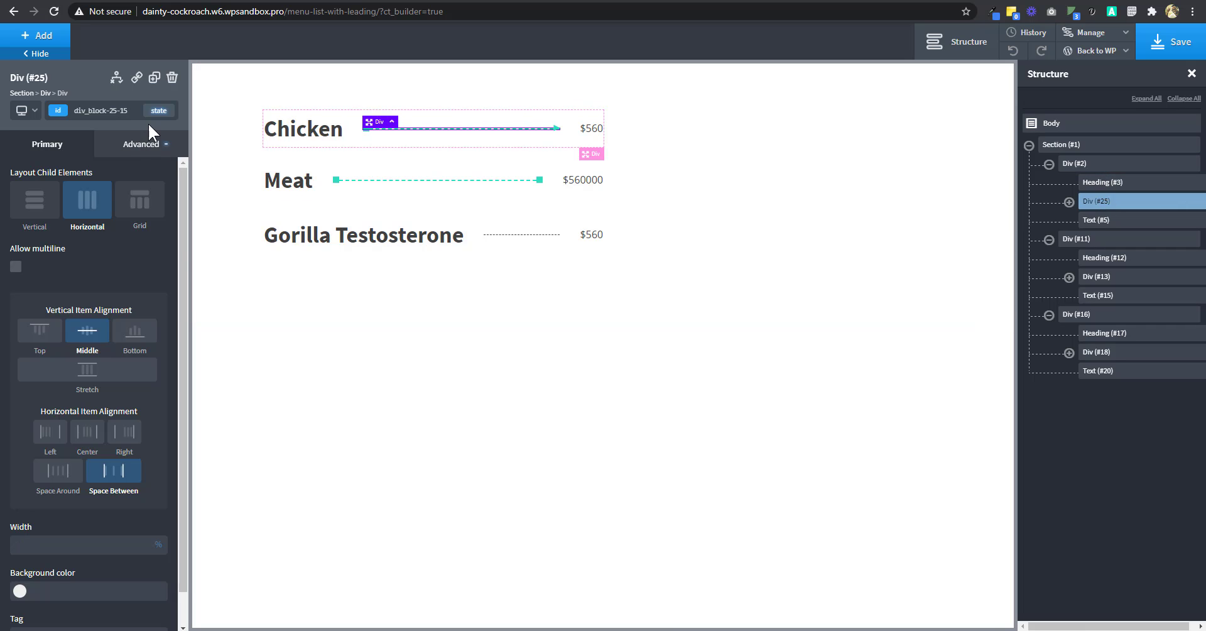
{"action": "left_click", "coordinate": [158, 111]}
{"action": "left_click", "coordinate": [89, 169]}
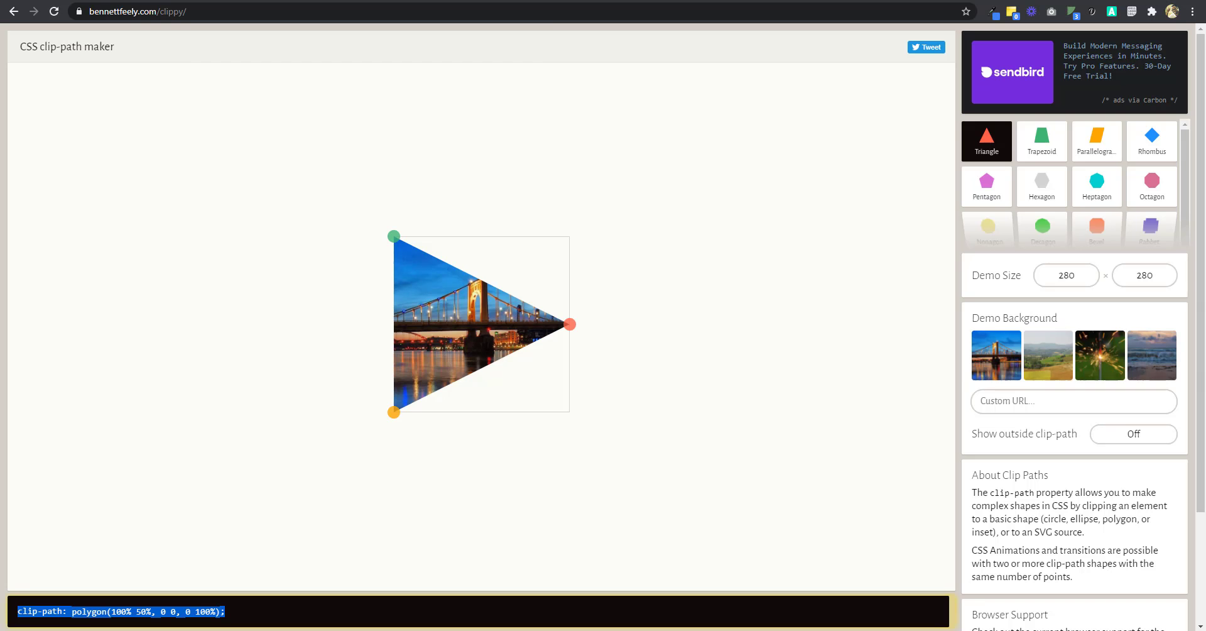
- In Clippy, reshape the triangle to point left with vertices at 0 50%, 100% 0 and 100% 100%, and copy its clip-path code
{"action": "left_click_drag", "start_coordinate": [564, 324], "coordinate": [379, 324]}
{"action": "left_click_drag", "start_coordinate": [396, 236], "coordinate": [570, 236]}
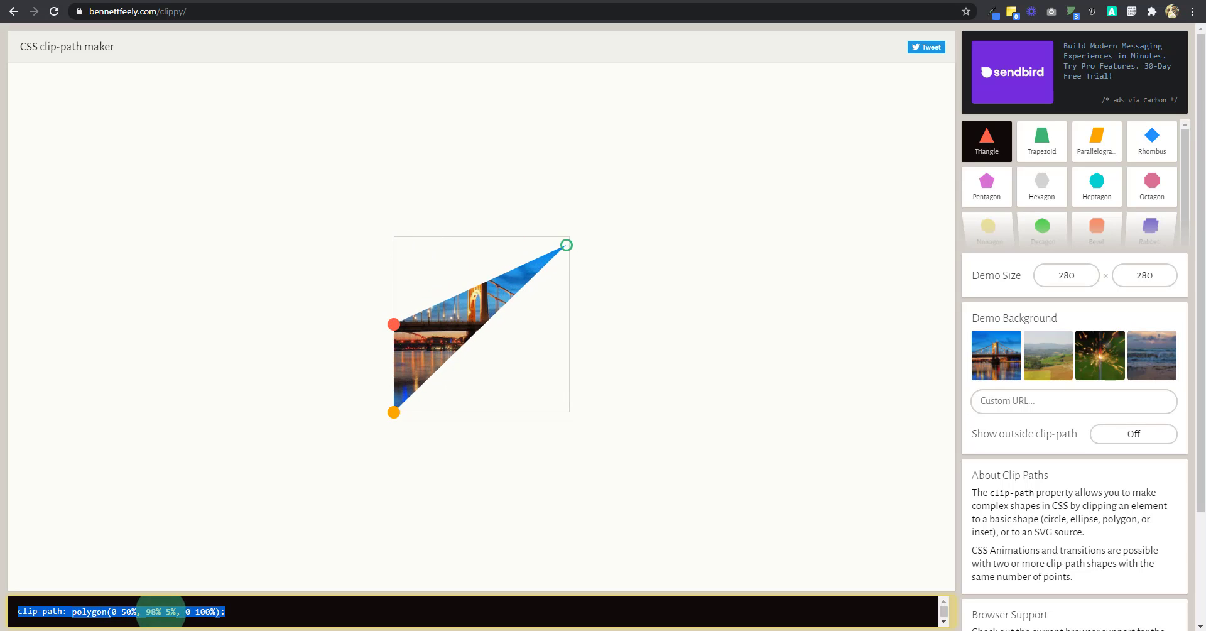
{"action": "left_click_drag", "start_coordinate": [394, 413], "coordinate": [569, 412]}
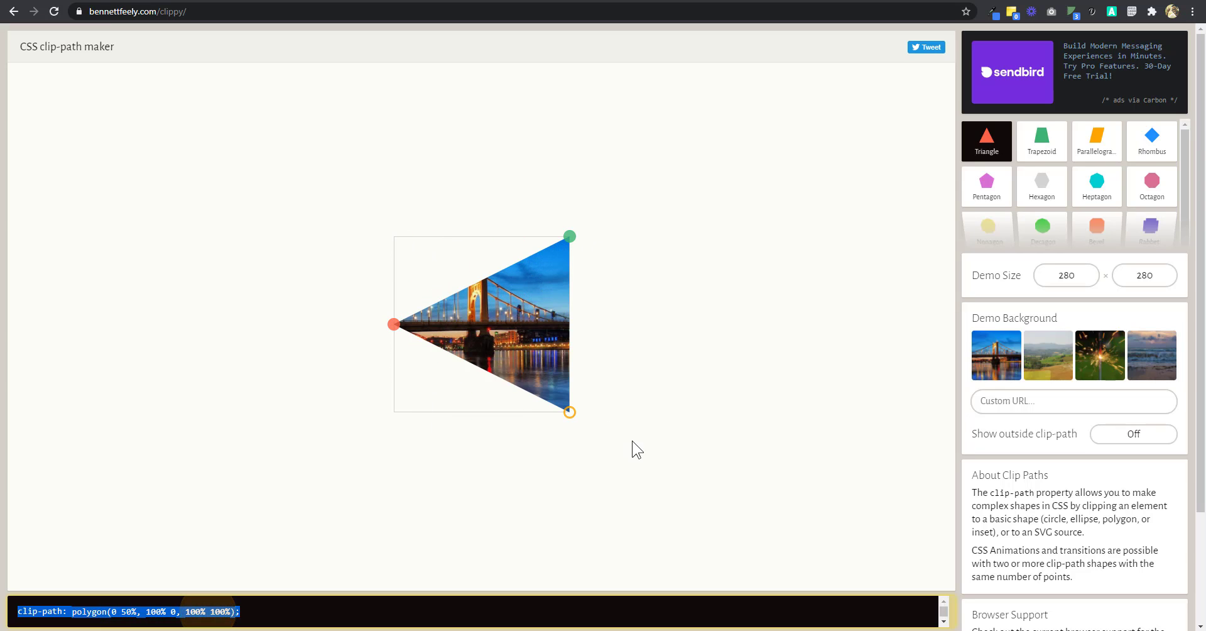
{"action": "right_click", "coordinate": [186, 612]}
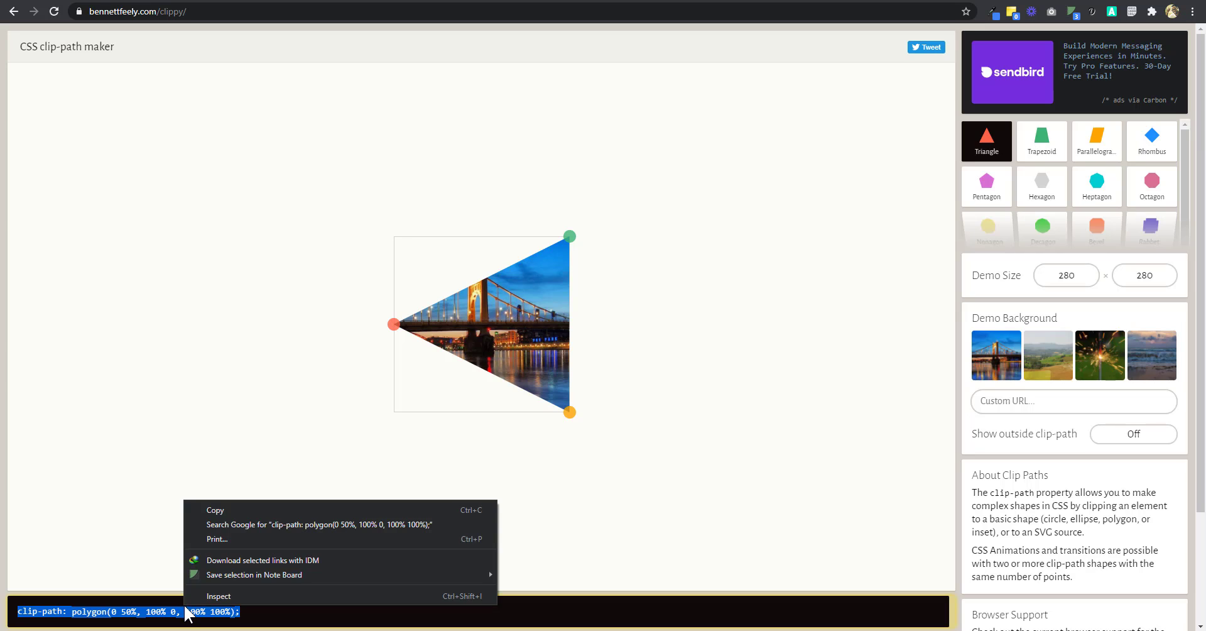
{"action": "left_click", "coordinate": [225, 510]}
- Back in Oxygen Builder, add clip-path: polygon(0 50%, 100% 0, 100% 100%); as custom CSS to the leader's :before state
{"action": "key", "text": "alt+Tab"}
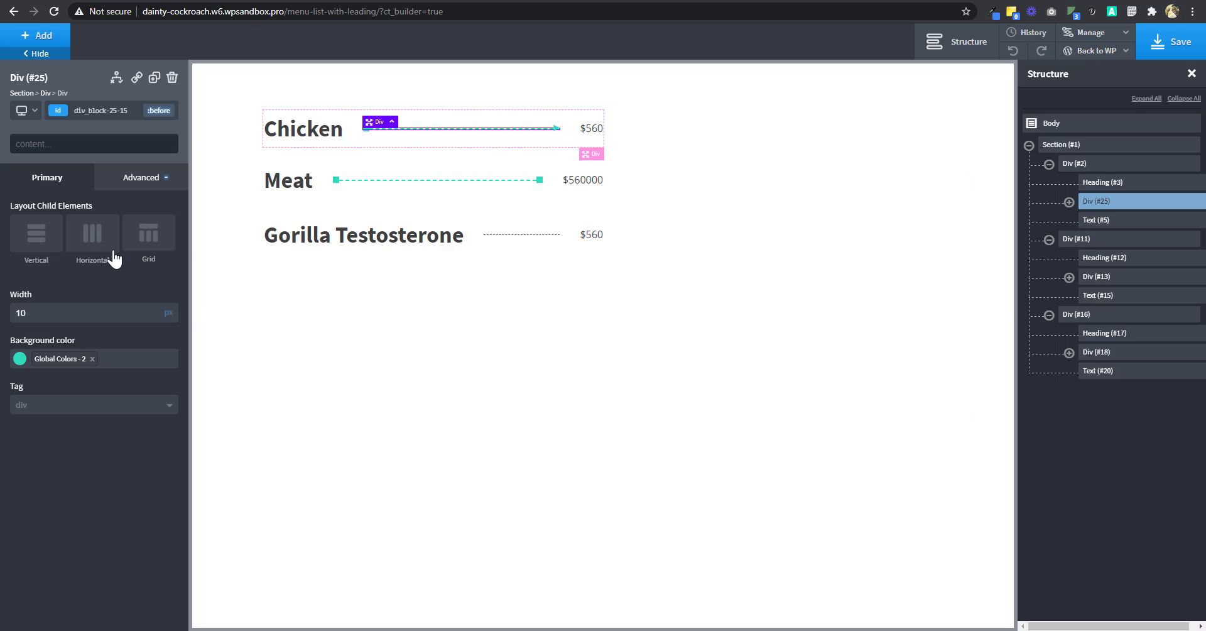
{"action": "left_click", "coordinate": [138, 178]}
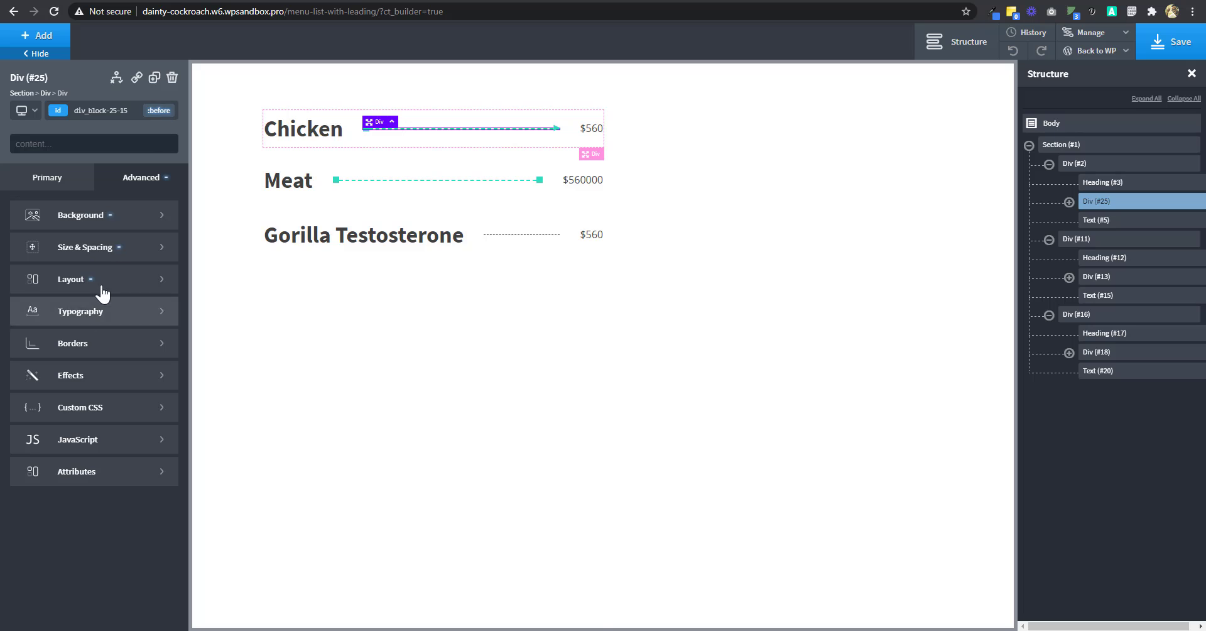
{"action": "left_click", "coordinate": [100, 409]}
{"action": "type", "text": "clip-path: polygon(0 50%, 100% 0, 100% 100%);"}
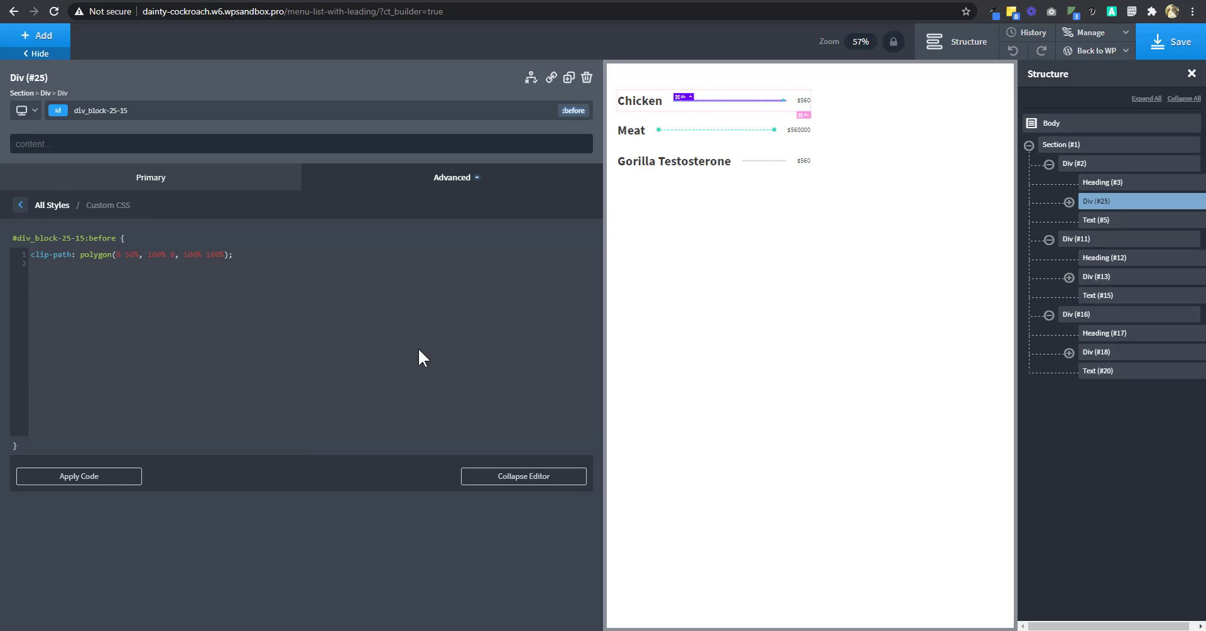
{"action": "left_click", "coordinate": [508, 476]}
- Save the page and reload its front-end view
{"action": "left_click", "coordinate": [1169, 44]}
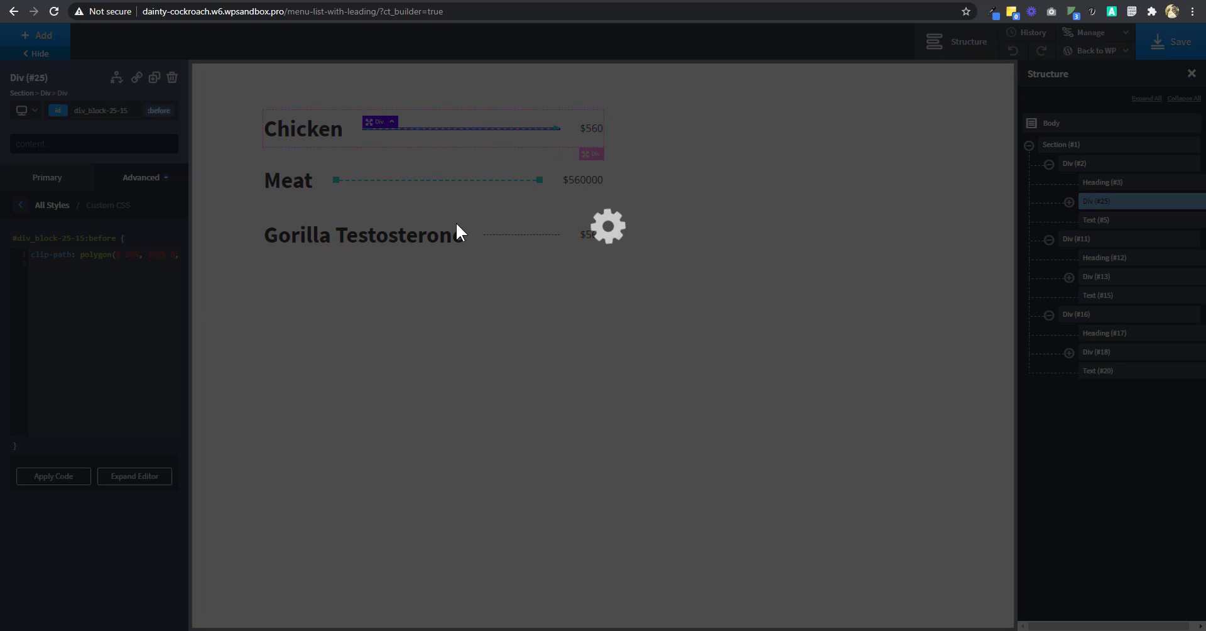
{"action": "key", "text": "ctrl+Tab"}
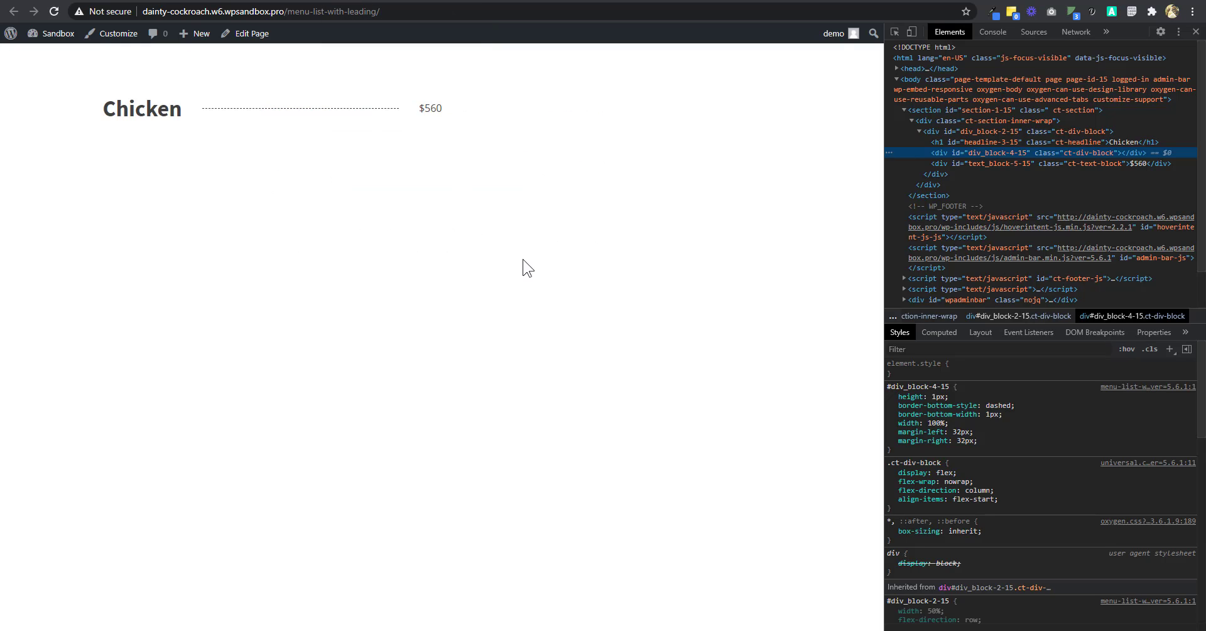
{"action": "key", "text": "F5"}
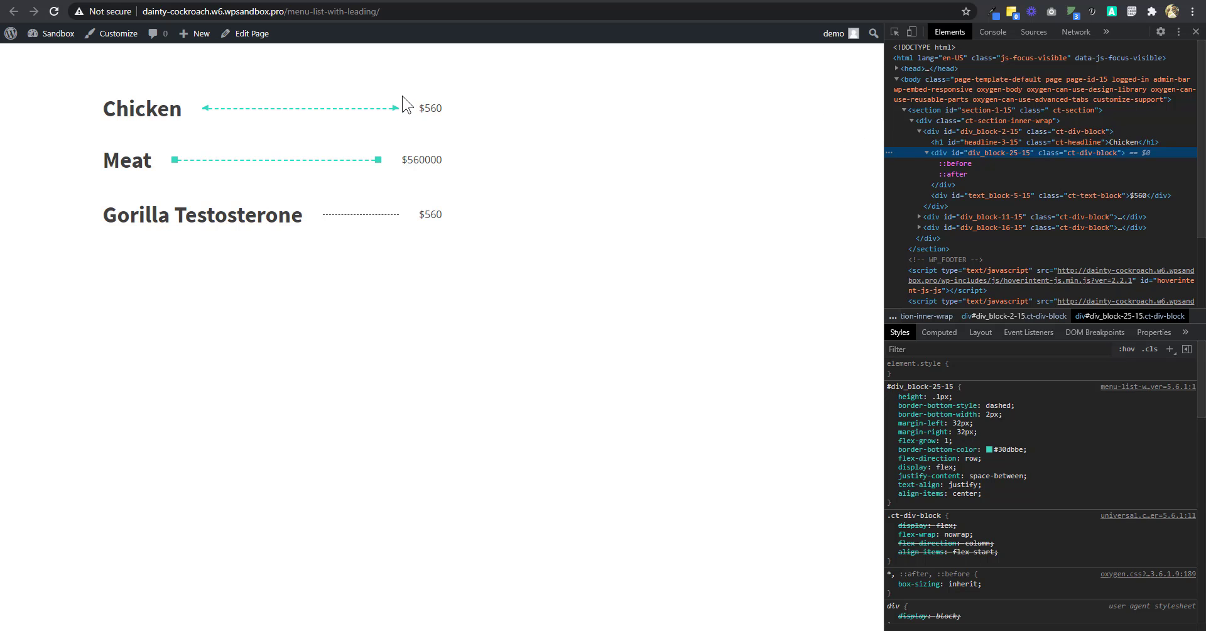
- Examine the Chicken and Meat leader lines and their end caps enlarged on the front-end page
{"action": "key", "text": "ctrl+plus"}
{"action": "left_click", "coordinate": [493, 140]}
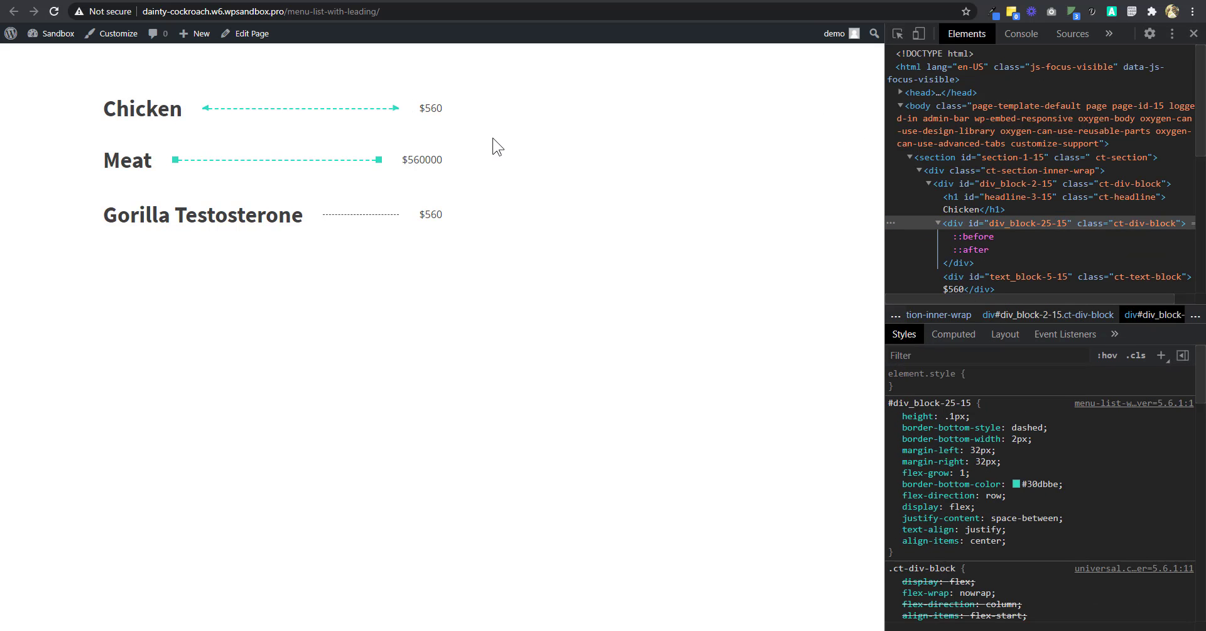
{"action": "key", "text": "ctrl+plus"}
{"action": "key", "text": "ctrl+plus"}
{"action": "key", "text": "ctrl+plus"}
{"action": "key", "text": "ctrl+plus"}
{"action": "key", "text": "ctrl+plus"}
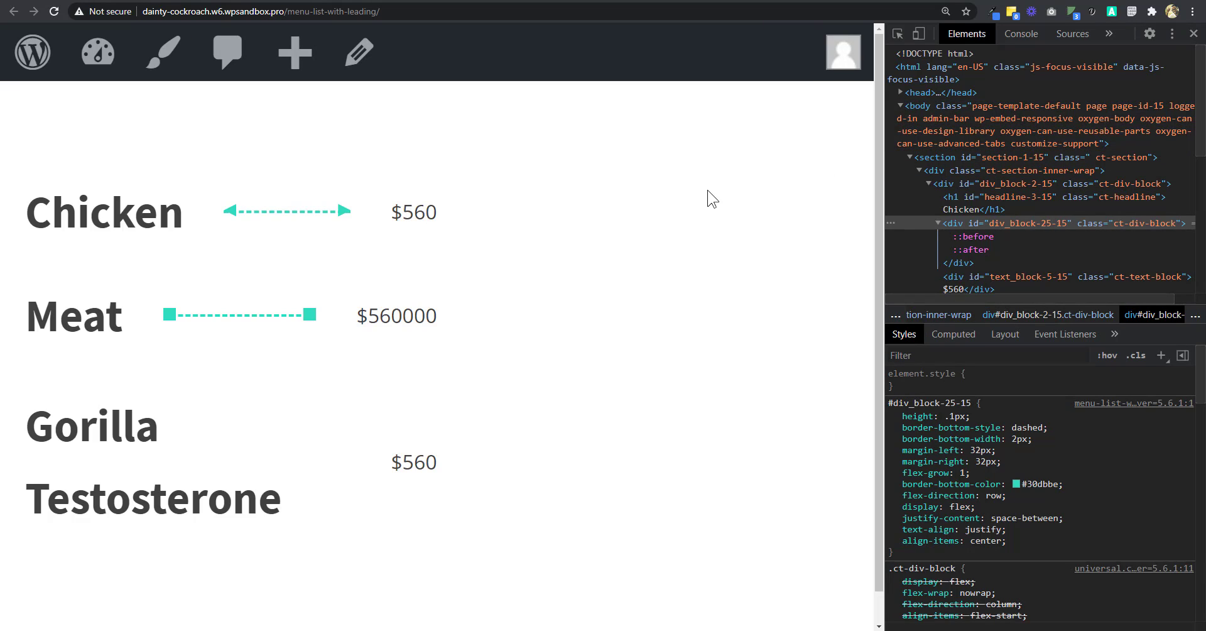
{"action": "key", "text": "ctrl+0"}
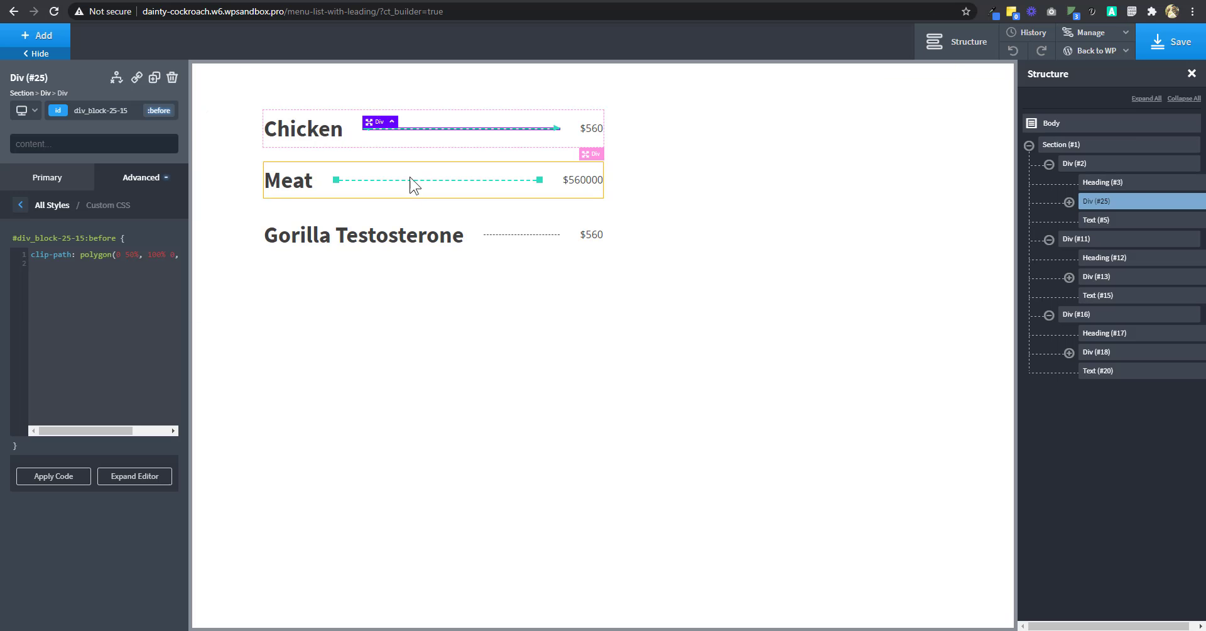
- Set the Chicken row's leader div to relative positioning in its layout settings
{"action": "left_click", "coordinate": [754, 149]}
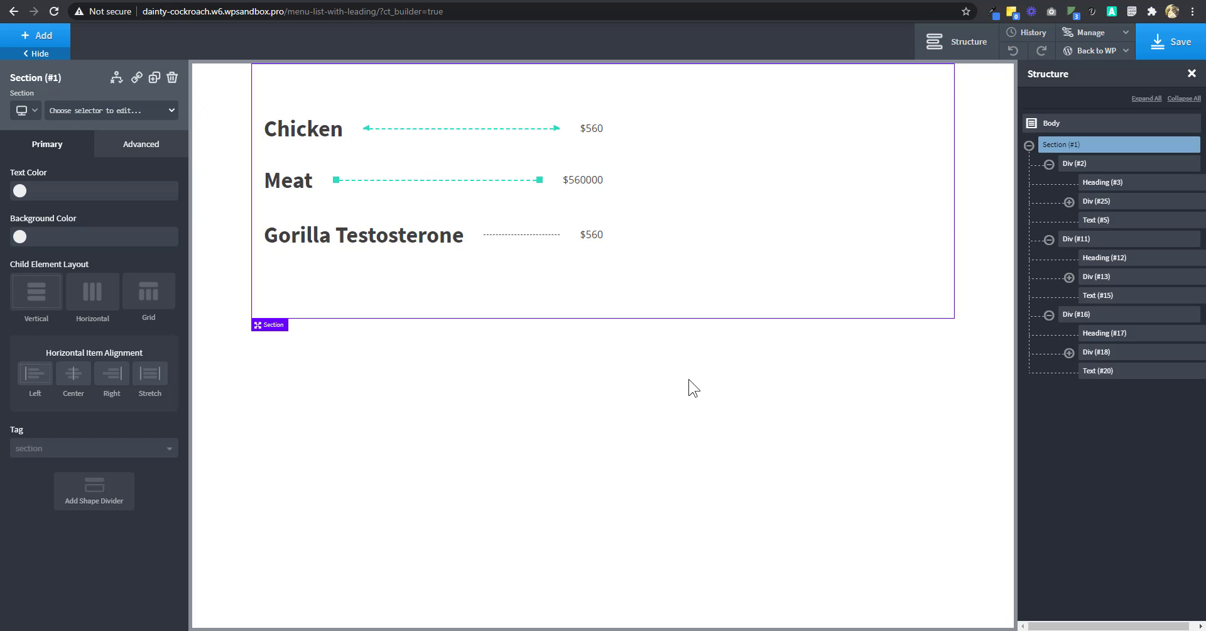
{"action": "left_click", "coordinate": [1100, 206]}
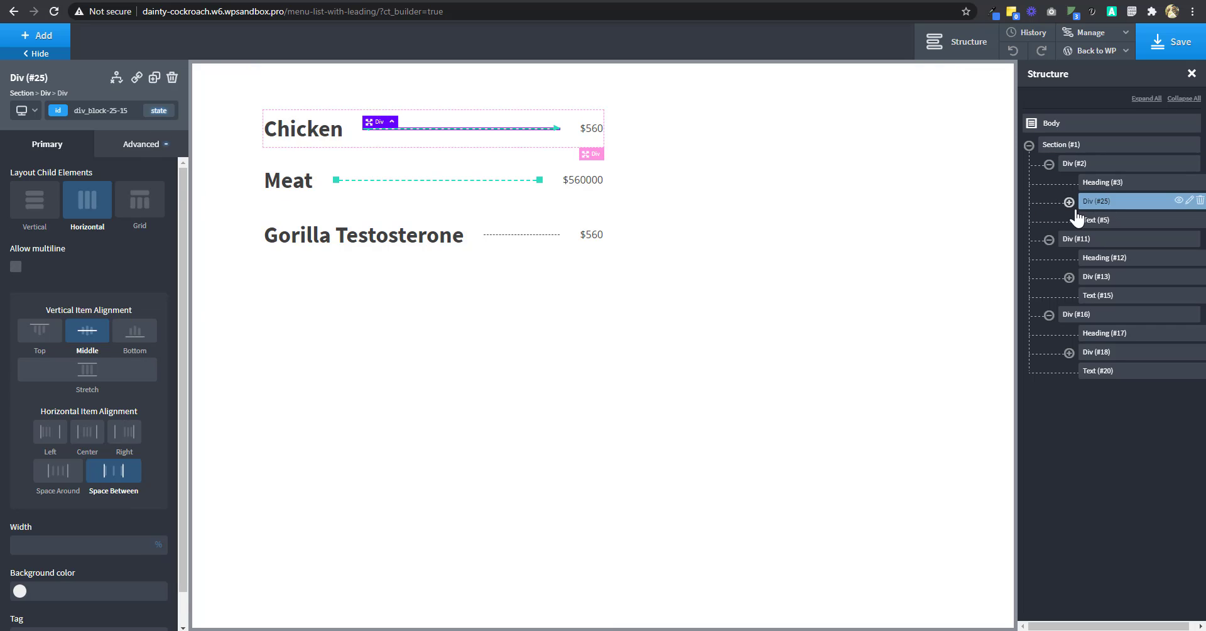
{"action": "left_click", "coordinate": [140, 144]}
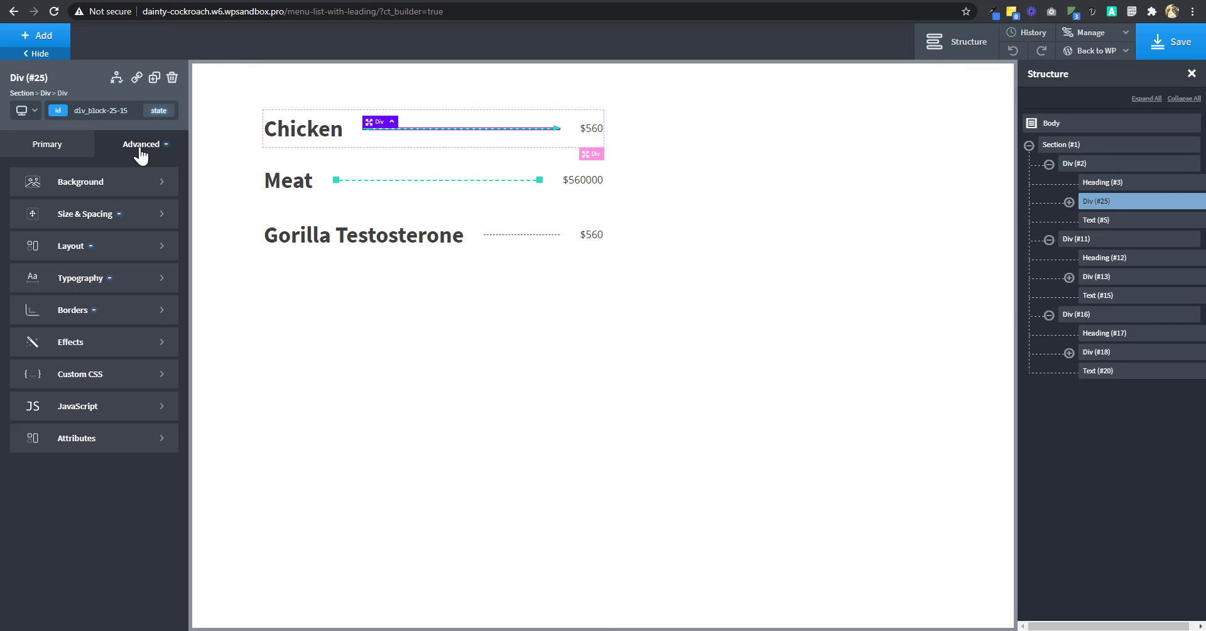
{"action": "left_click", "coordinate": [104, 247]}
{"action": "scroll", "coordinate": [105, 489], "scroll_direction": "down", "scroll_amount": 3}
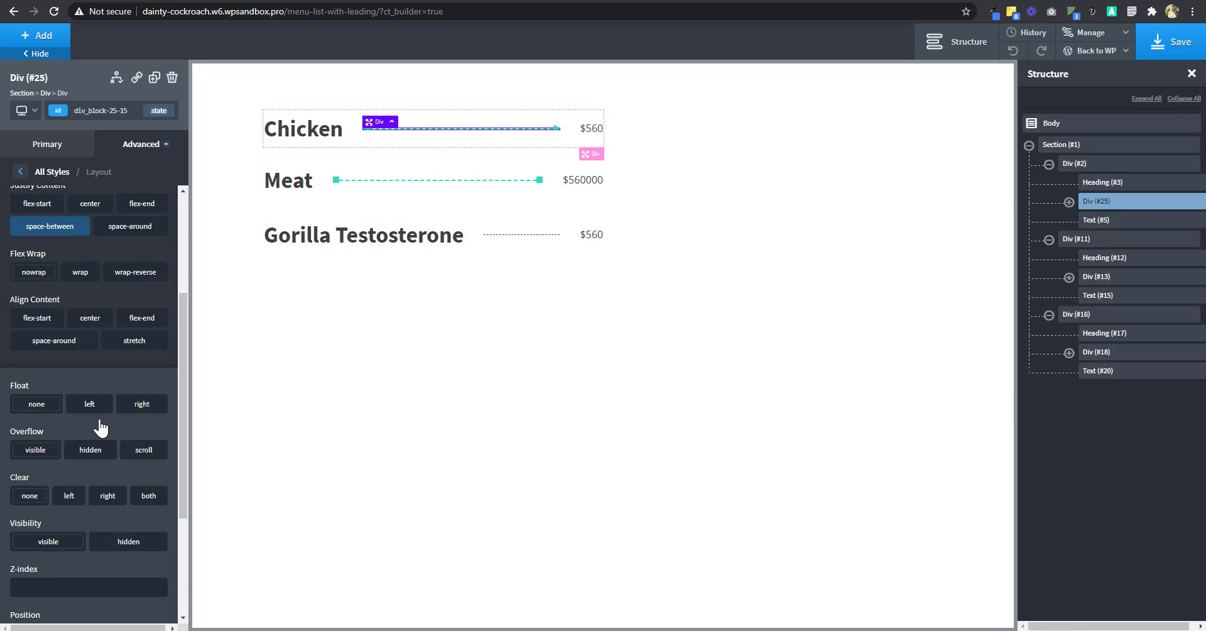
{"action": "scroll", "coordinate": [96, 477], "scroll_direction": "down", "scroll_amount": 2}
{"action": "left_click", "coordinate": [108, 510]}
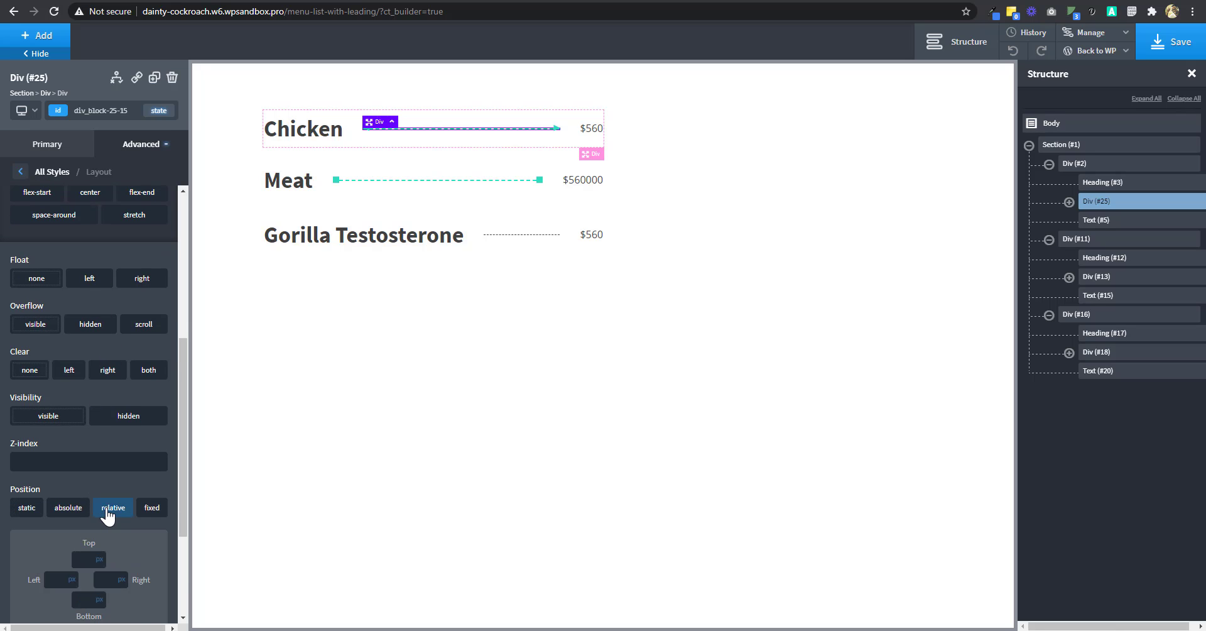
- Give the Chicken leader's :before state absolute positioning with a left offset of 0
{"action": "left_click", "coordinate": [161, 111]}
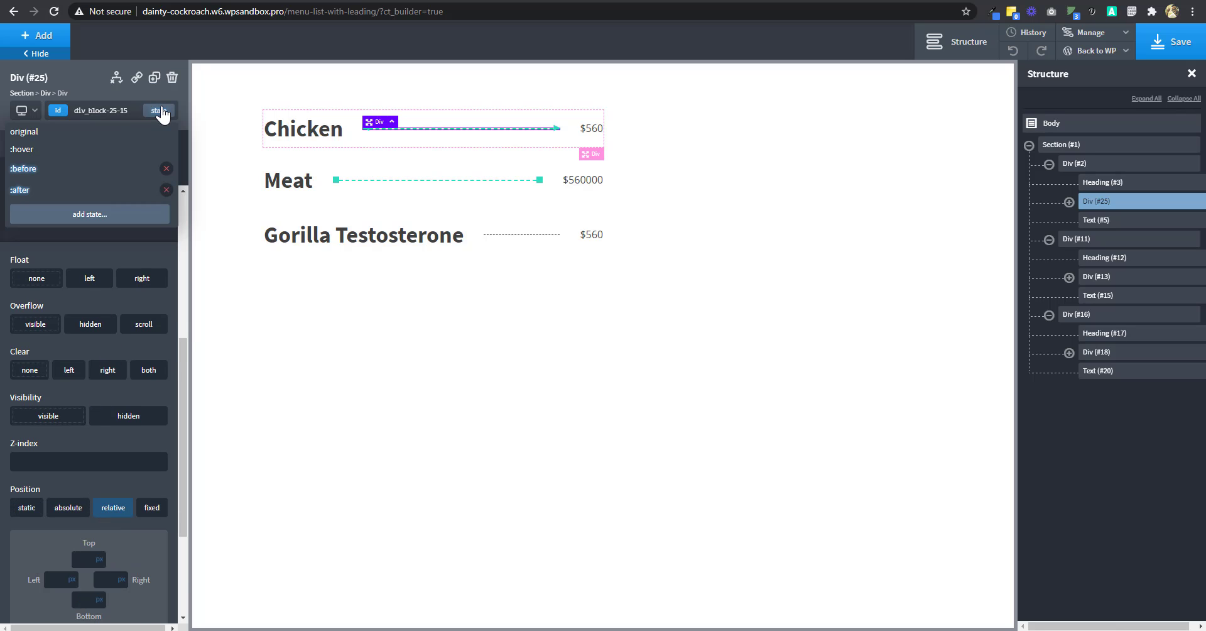
{"action": "left_click", "coordinate": [107, 168]}
{"action": "scroll", "coordinate": [110, 276], "scroll_direction": "down", "scroll_amount": 2}
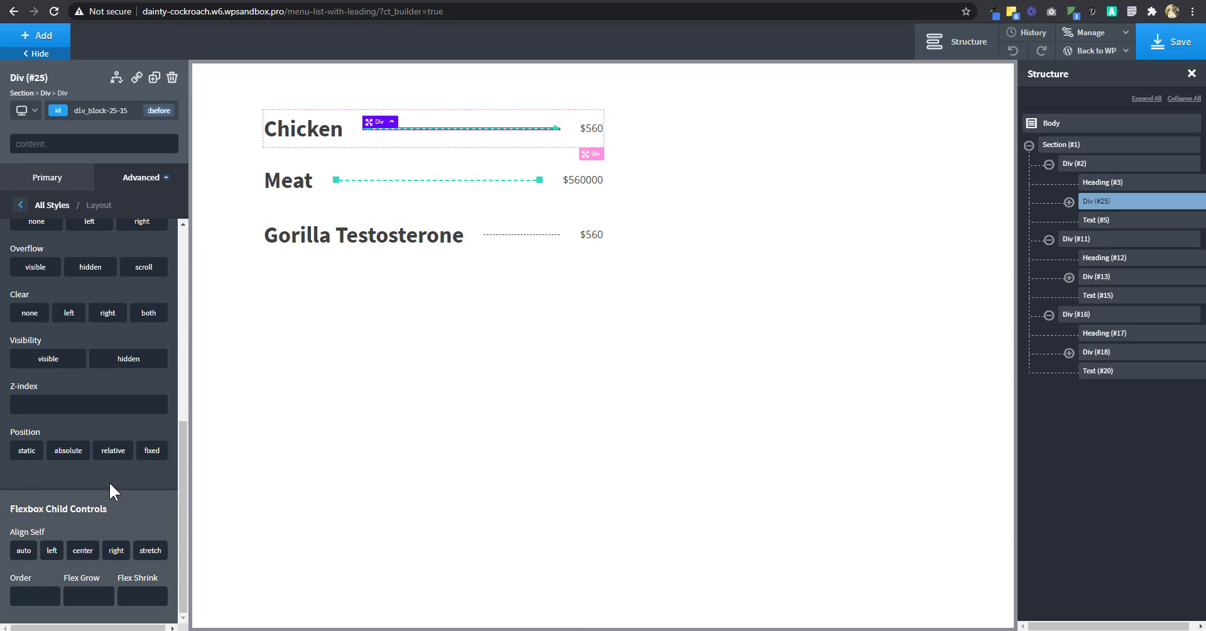
{"action": "left_click", "coordinate": [69, 451]}
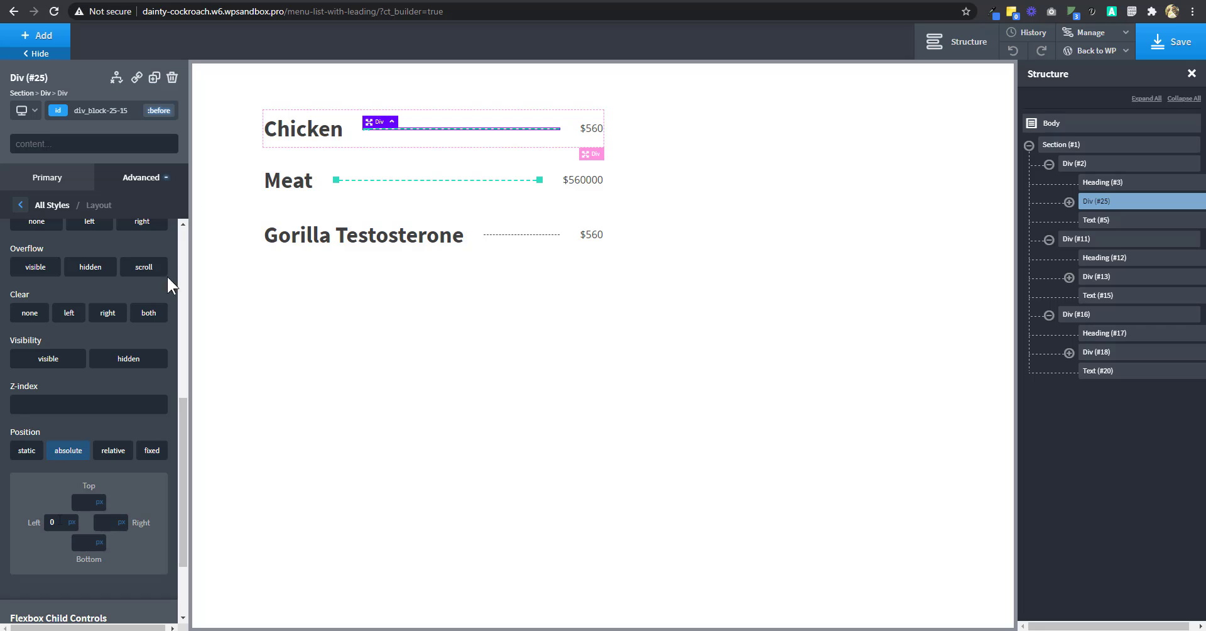
- Position the Chicken leader's :after state absolutely, offset 5 px beyond the line's right end
{"action": "left_click", "coordinate": [158, 111]}
{"action": "left_click", "coordinate": [97, 191]}
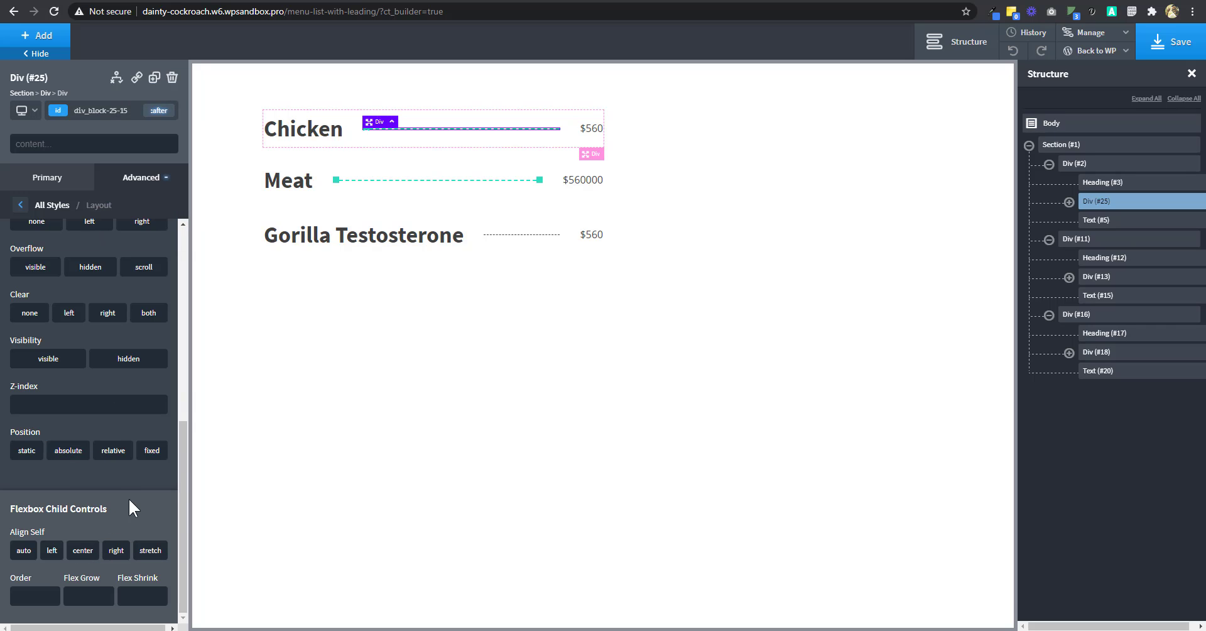
{"action": "left_click", "coordinate": [77, 461]}
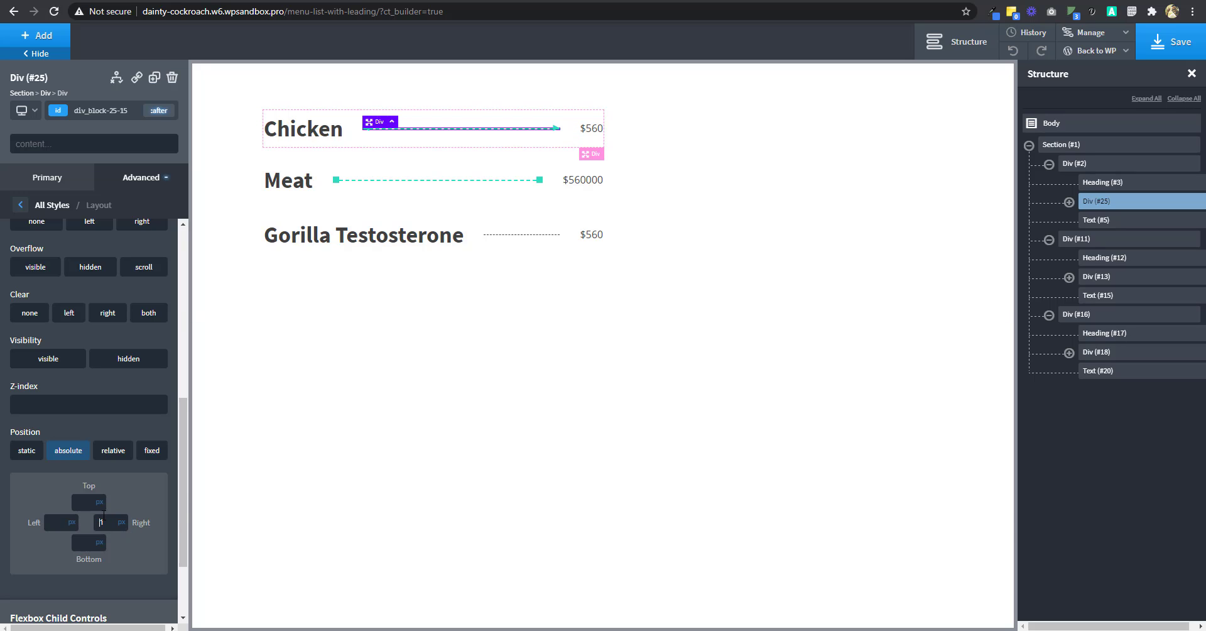
{"action": "key", "text": "BackSpace"}
{"action": "type", "text": "5"}
- Set the left offset of the Chicken leader's :before state to -5 px and deselect the leader
{"action": "left_click", "coordinate": [159, 111]}
{"action": "left_click", "coordinate": [102, 168]}
{"action": "left_click", "coordinate": [842, 226]}
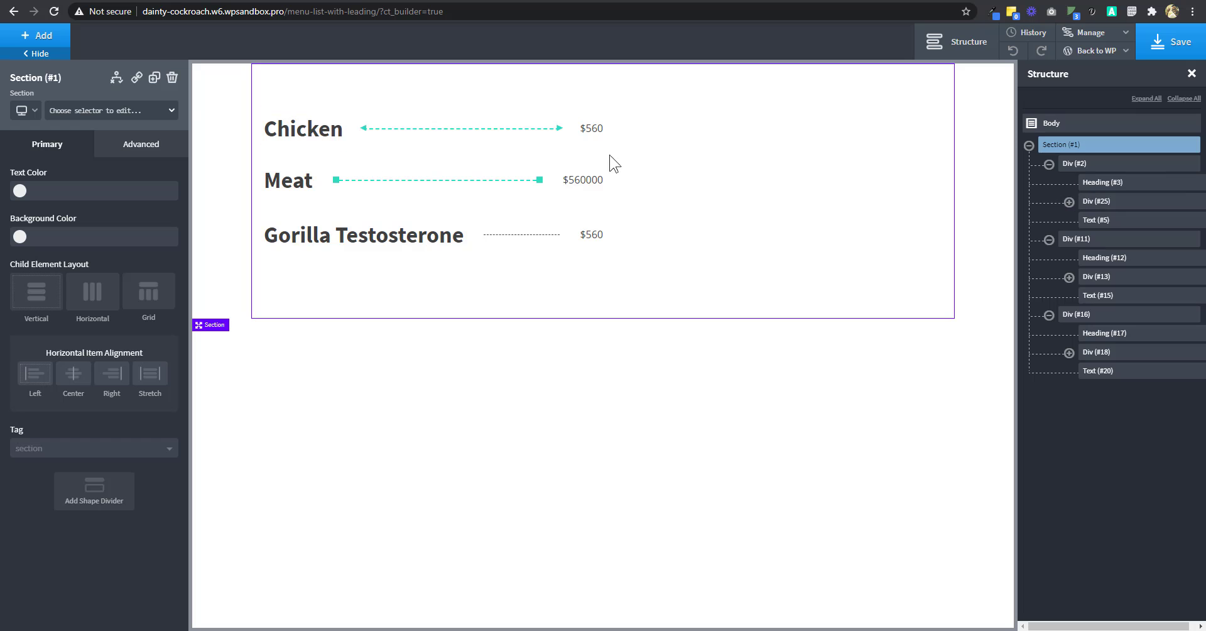
- Save the page and reload its front-end view to check the repositioned arrow caps
{"action": "left_click", "coordinate": [1138, 45]}
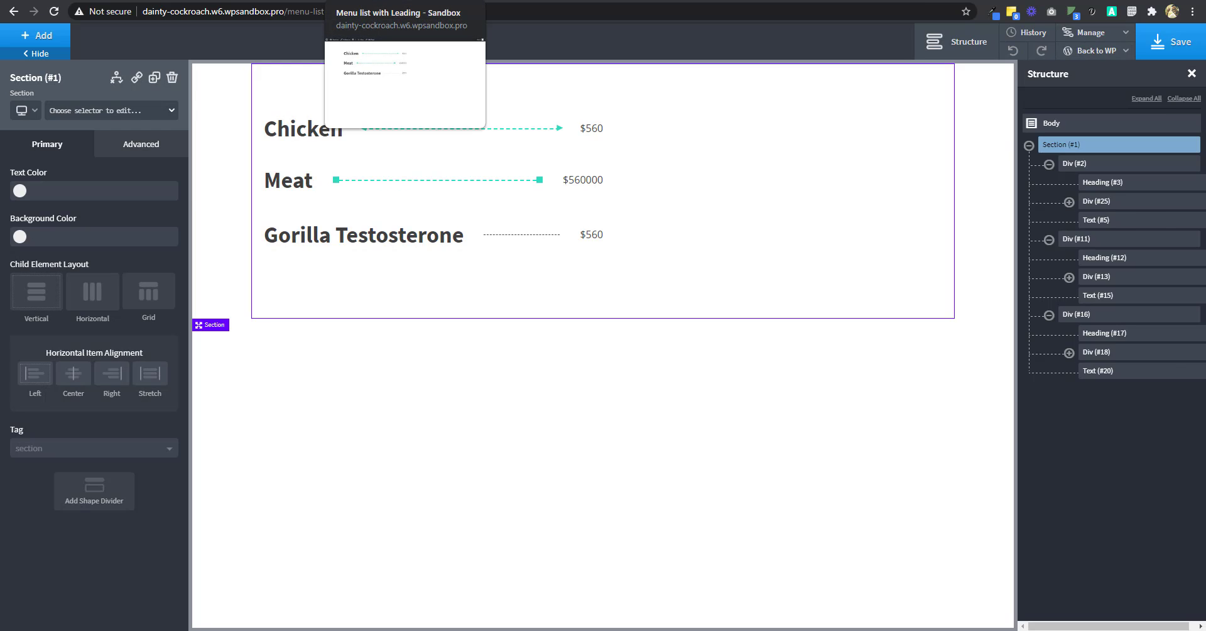
{"action": "key", "text": "ctrl+Tab"}
{"action": "key", "text": "ctrl+r"}
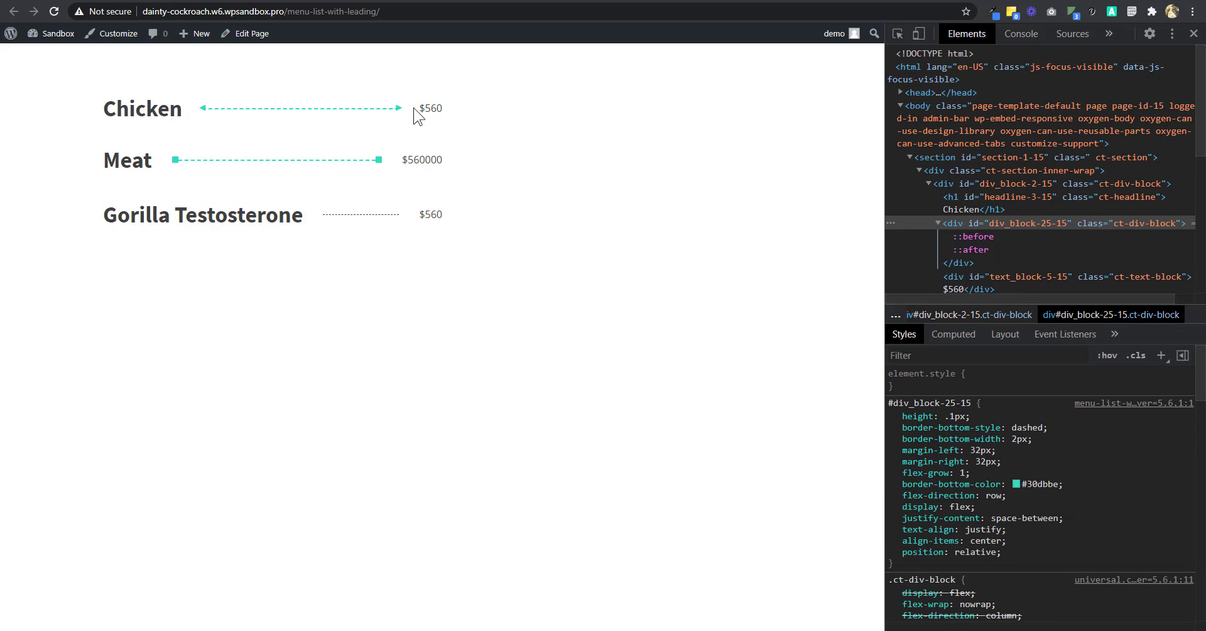
- Back in Oxygen Builder, try a 1 px bottom border on the Chicken leader, and undo that width change
{"action": "key", "text": "ctrl+Tab"}
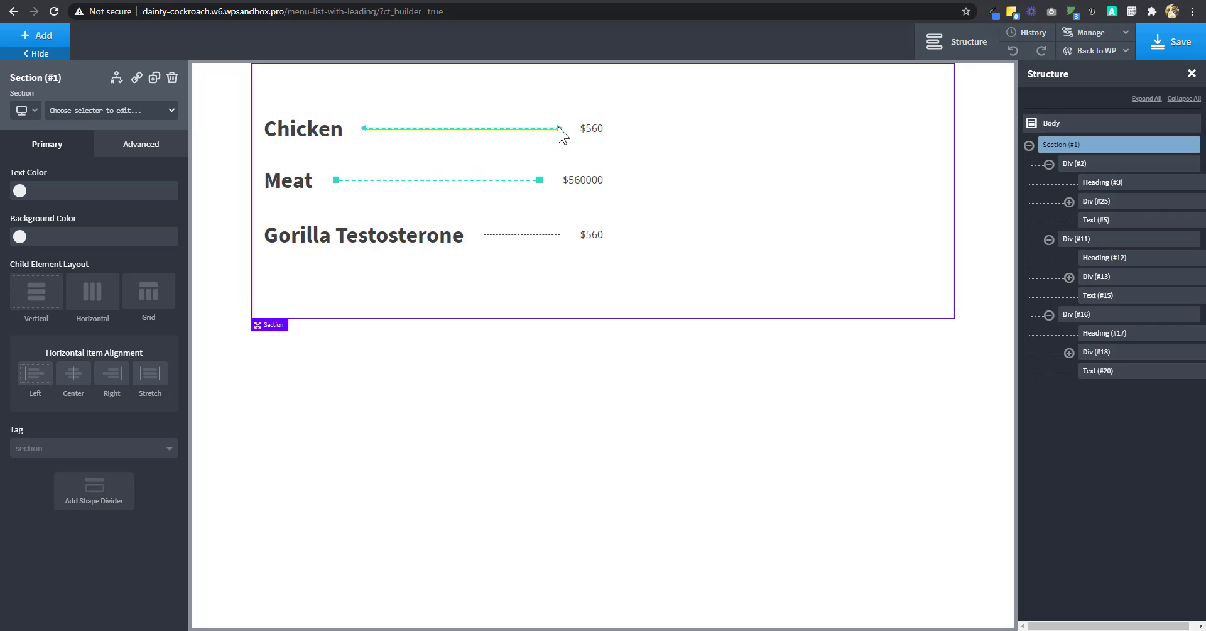
{"action": "left_click", "coordinate": [421, 128]}
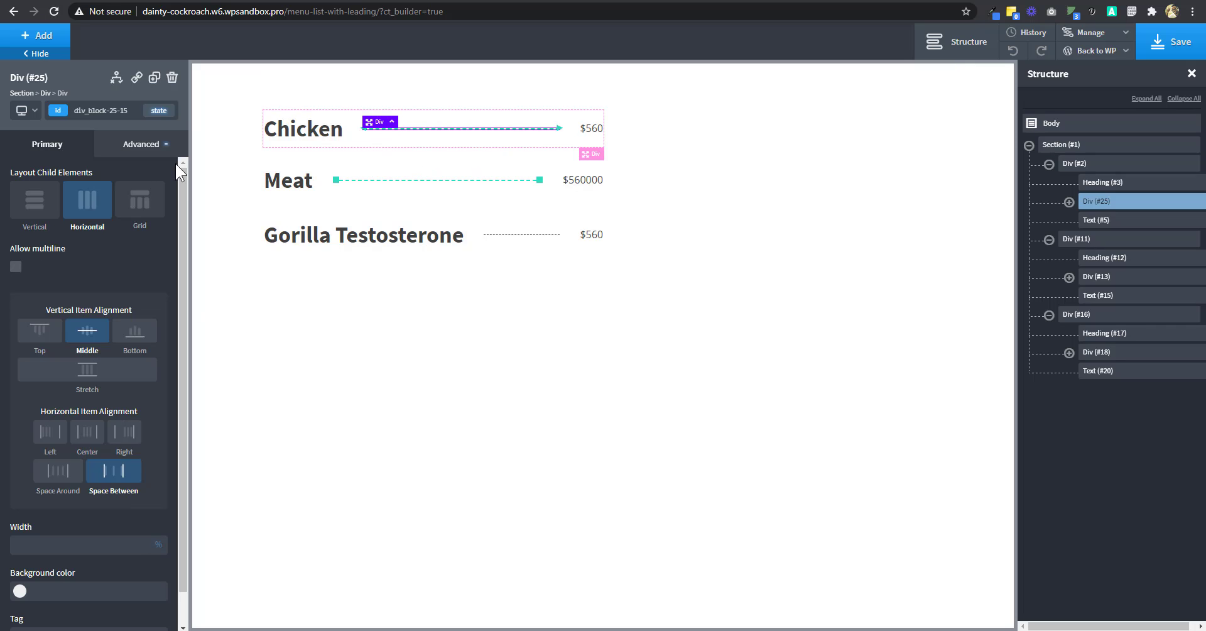
{"action": "left_click", "coordinate": [141, 144]}
{"action": "left_click", "coordinate": [132, 310]}
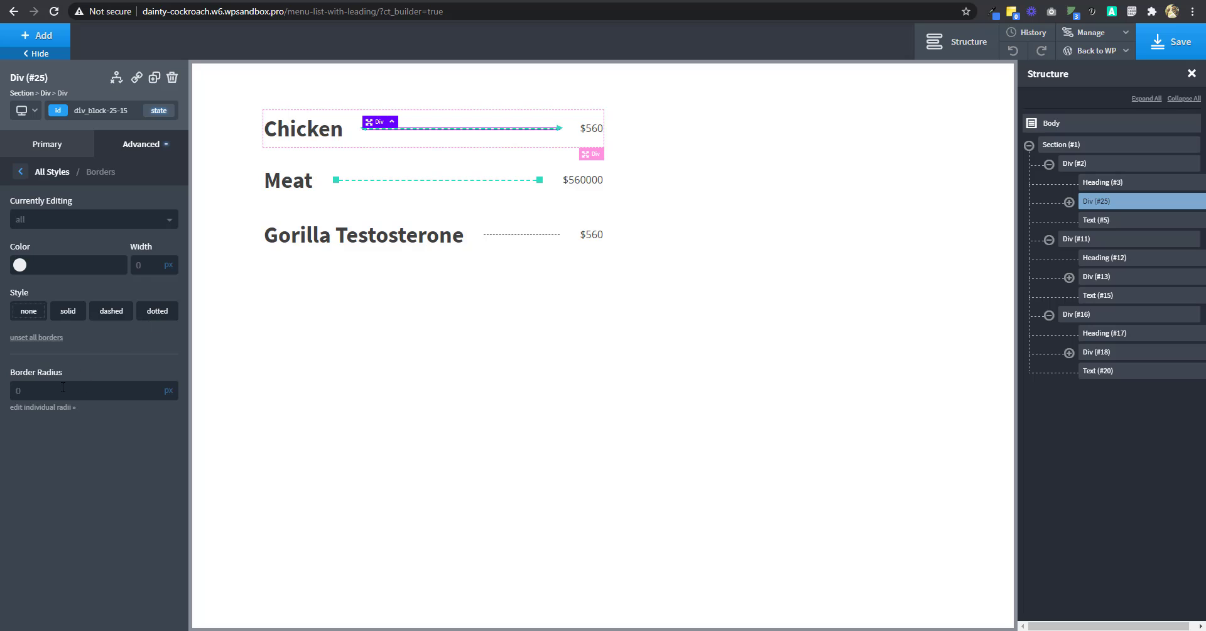
{"action": "left_click", "coordinate": [94, 218]}
{"action": "left_click", "coordinate": [75, 291]}
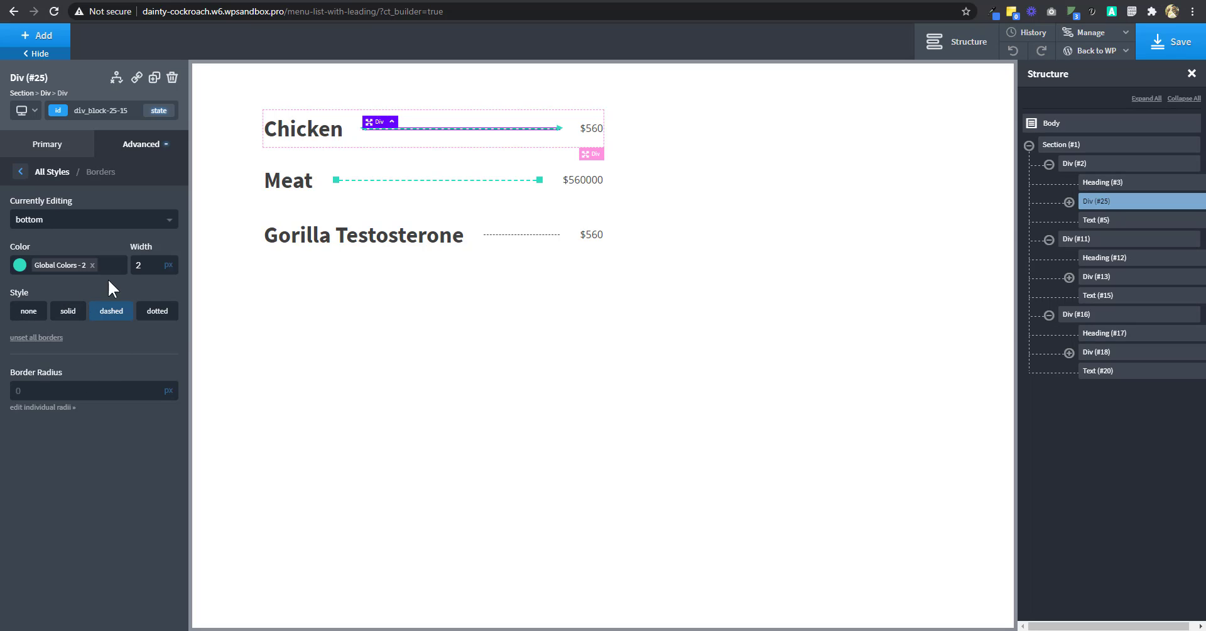
{"action": "type", "text": "1"}
{"action": "left_click", "coordinate": [731, 146]}
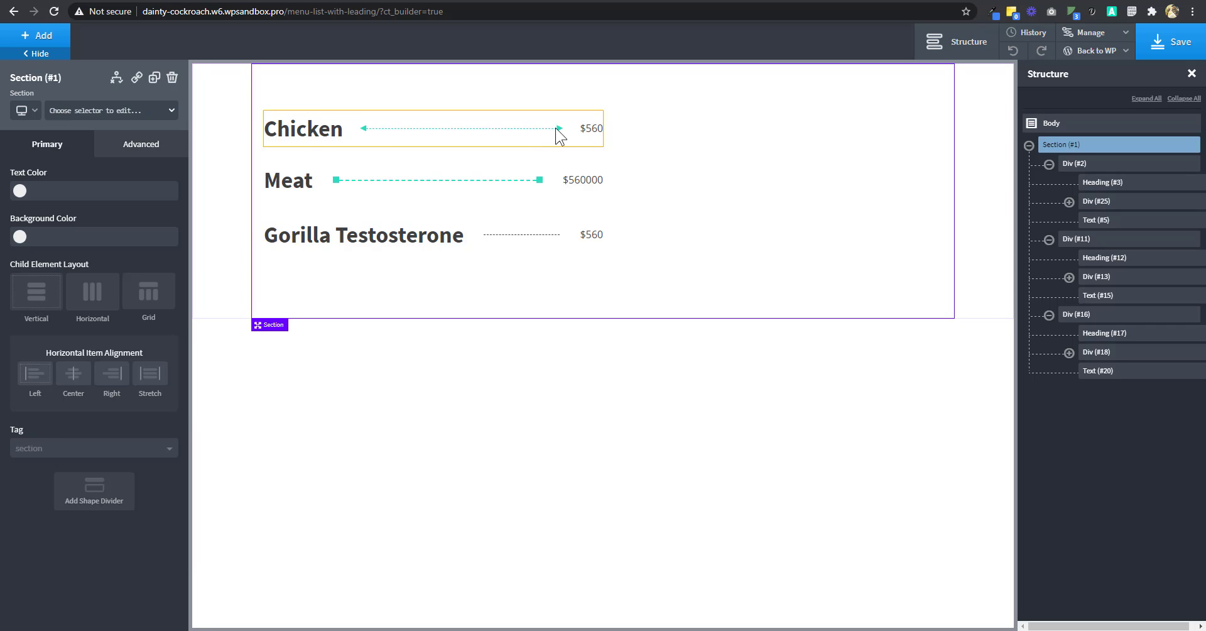
{"action": "left_click", "coordinate": [1013, 51]}
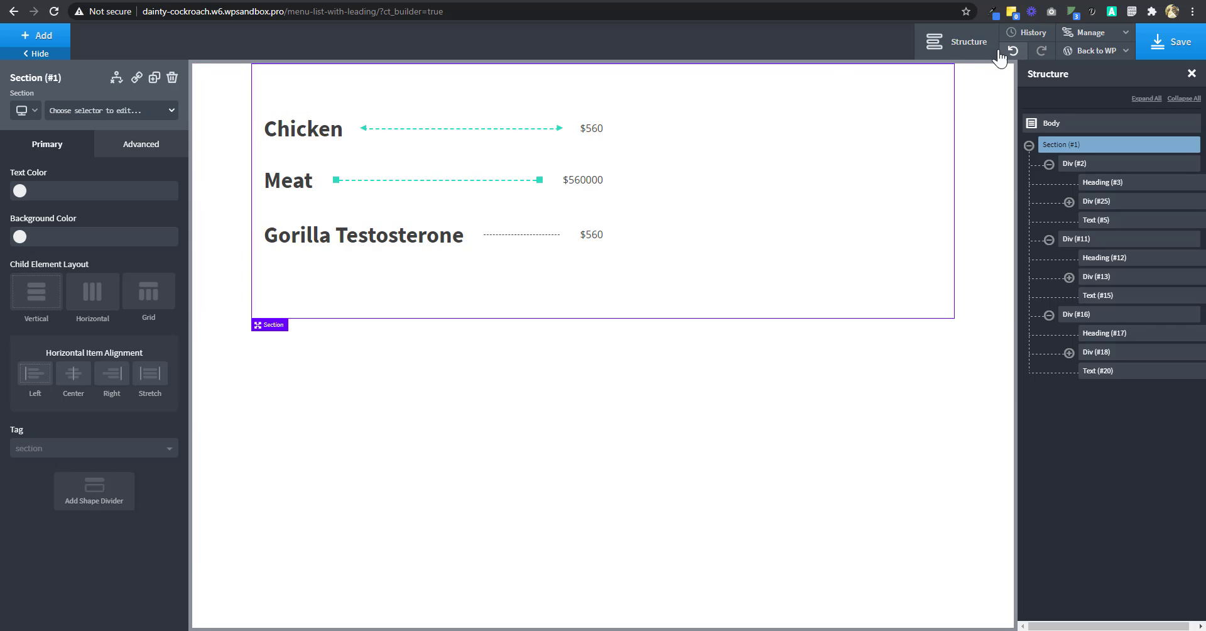
- Set the bottom offset of the Chicken leader's :before state to -6 px, leaving the top offset empty
{"action": "left_click", "coordinate": [465, 129]}
{"action": "left_click", "coordinate": [157, 112]}
{"action": "left_click", "coordinate": [102, 166]}
{"action": "left_click", "coordinate": [144, 182]}
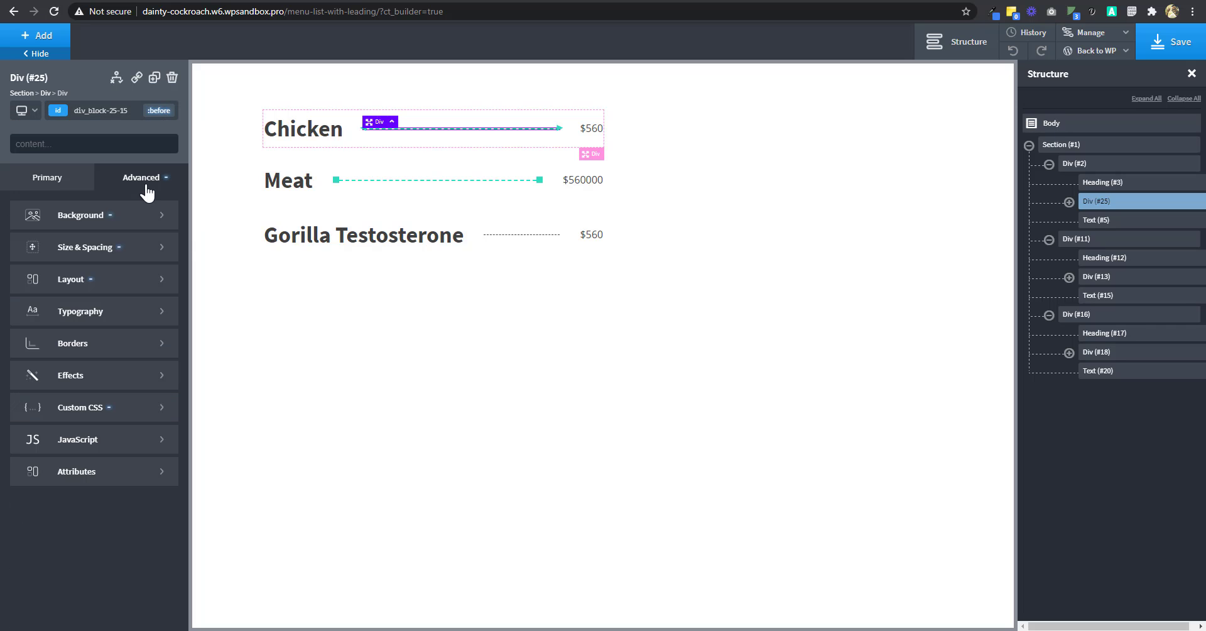
{"action": "left_click", "coordinate": [124, 279]}
{"action": "scroll", "coordinate": [105, 497], "scroll_direction": "down", "scroll_amount": 5}
{"action": "scroll", "coordinate": [105, 503], "scroll_direction": "down", "scroll_amount": 3}
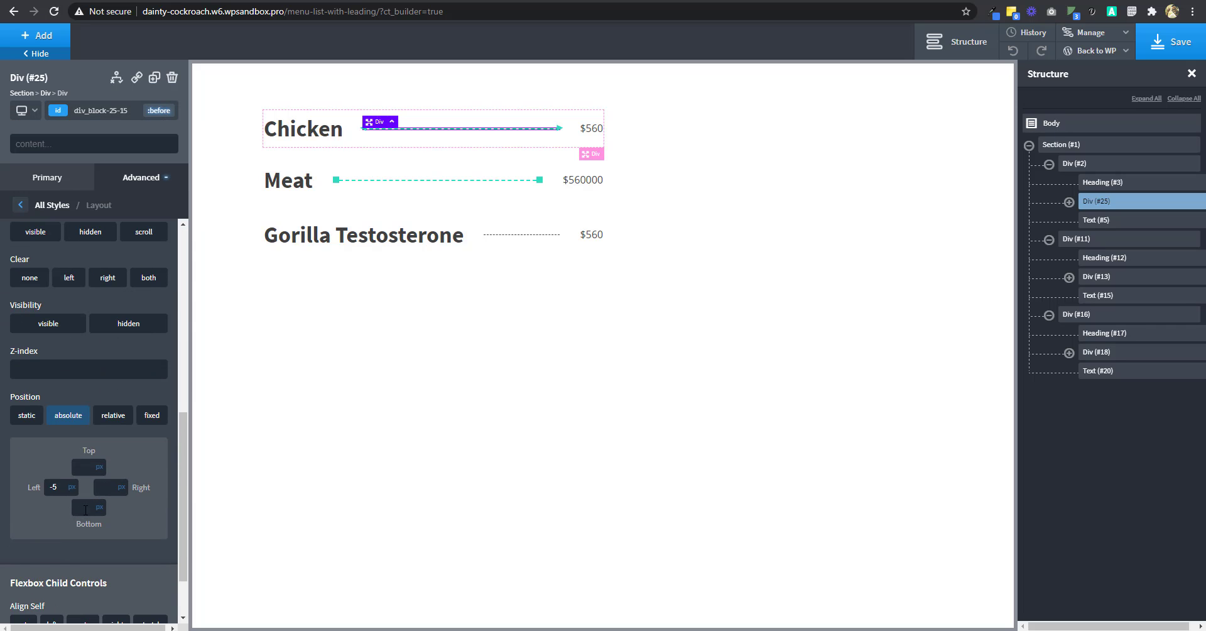
{"action": "left_click", "coordinate": [89, 467]}
{"action": "type", "text": "0"}
{"action": "left_click", "coordinate": [88, 508]}
{"action": "type", "text": "-5"}
- Align the Chicken leader's :after arrow vertically with the dashed line and deselect the leader
{"action": "left_click", "coordinate": [159, 111]}
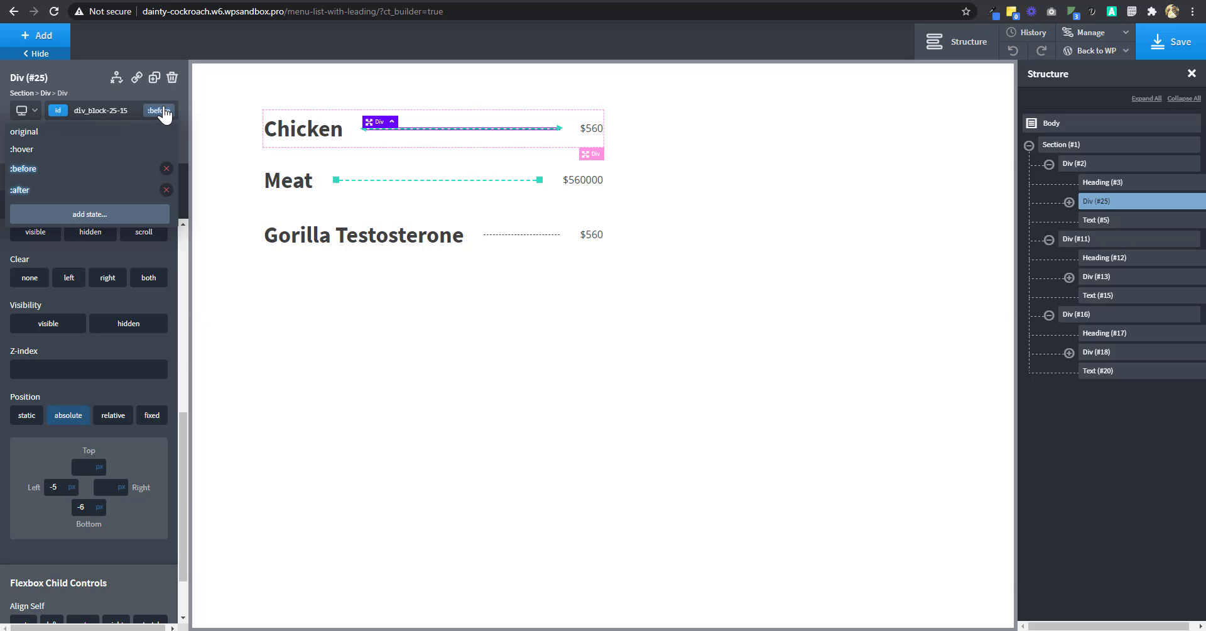
{"action": "left_click", "coordinate": [111, 195]}
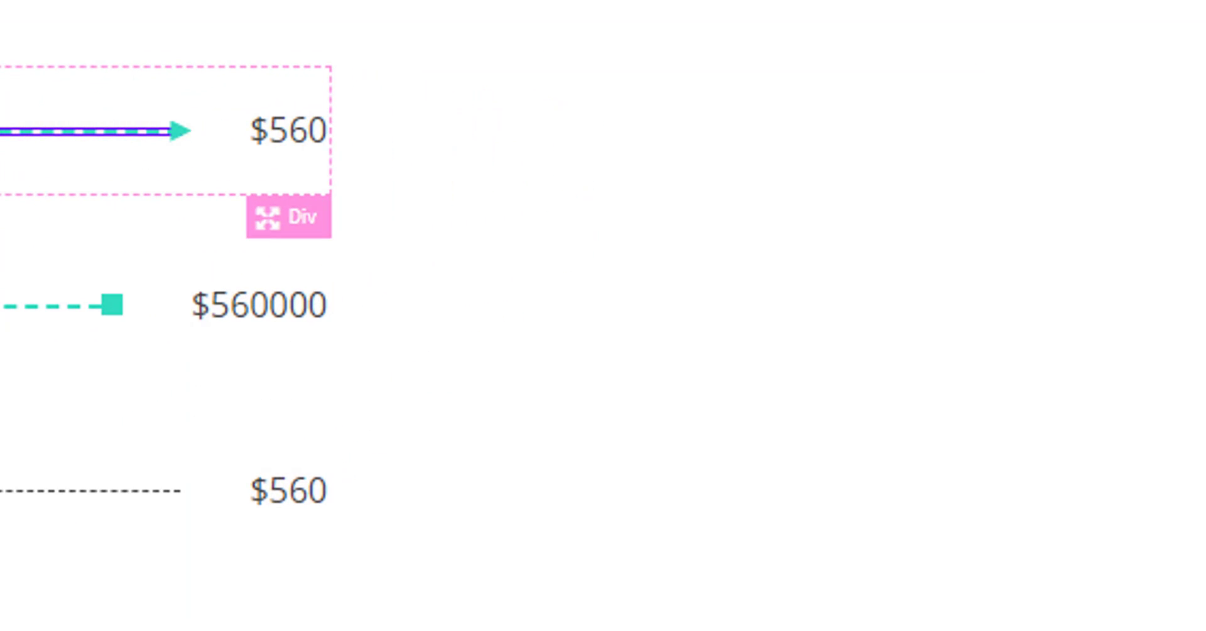
{"action": "left_click", "coordinate": [746, 213]}
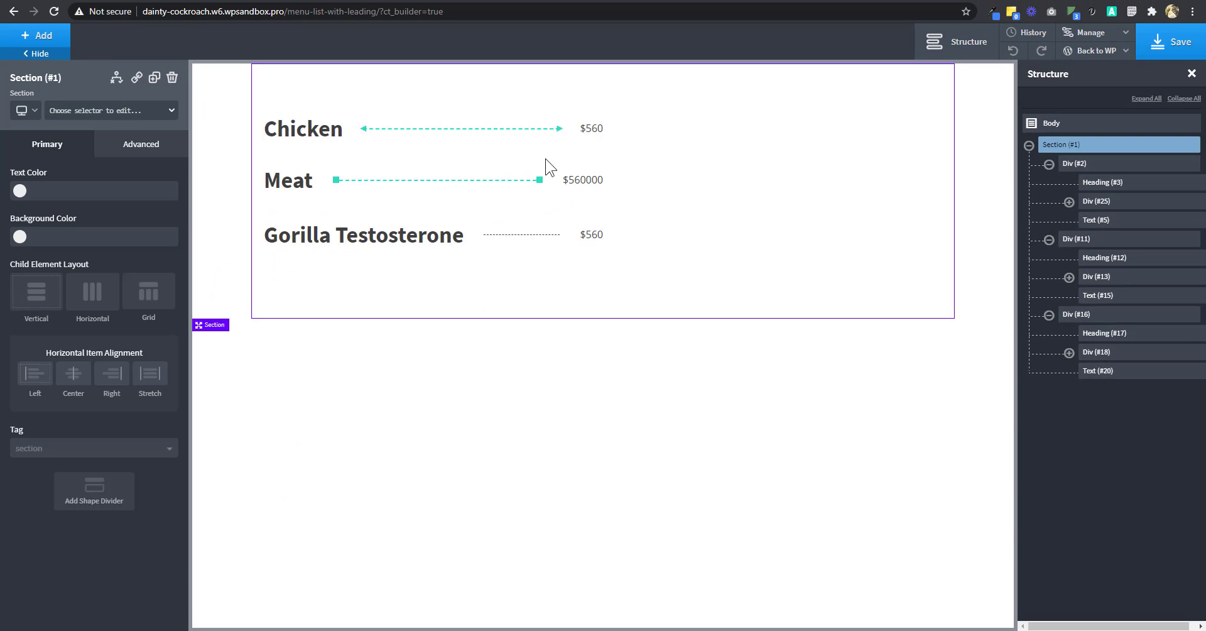
- Change the first row's heading text to "Chicken flavour" and finish editing it
{"action": "left_click", "coordinate": [343, 135]}
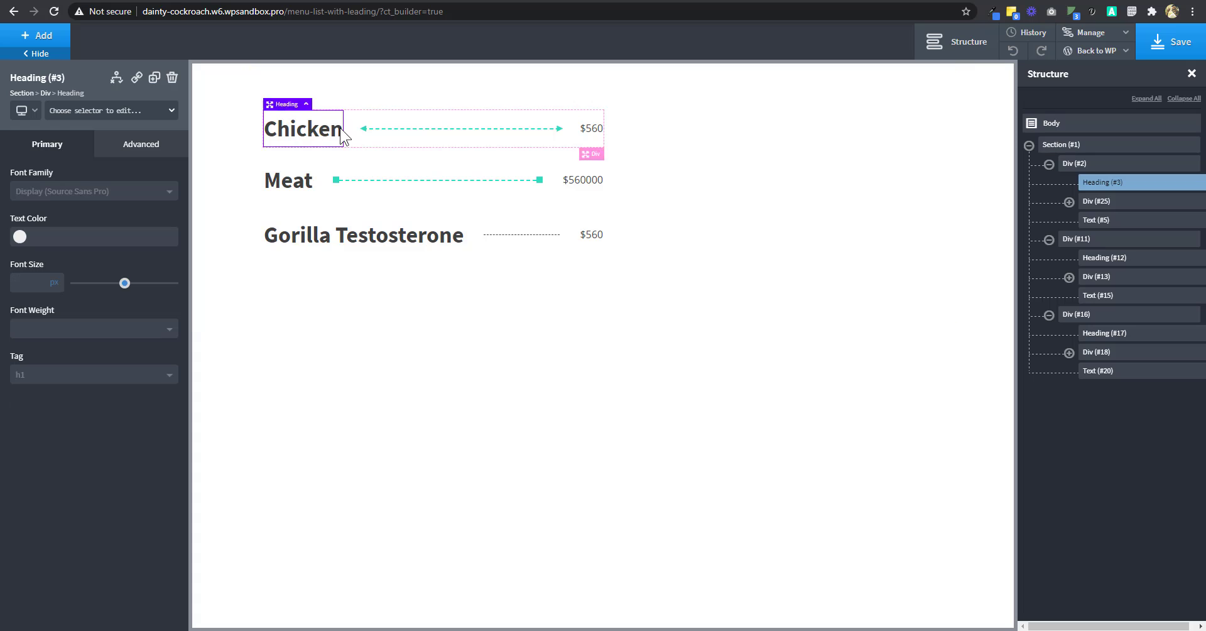
{"action": "left_click", "coordinate": [344, 136]}
{"action": "type", "text": "qu"}
{"action": "key", "text": "BackSpace"}
{"action": "key", "text": "BackSpace"}
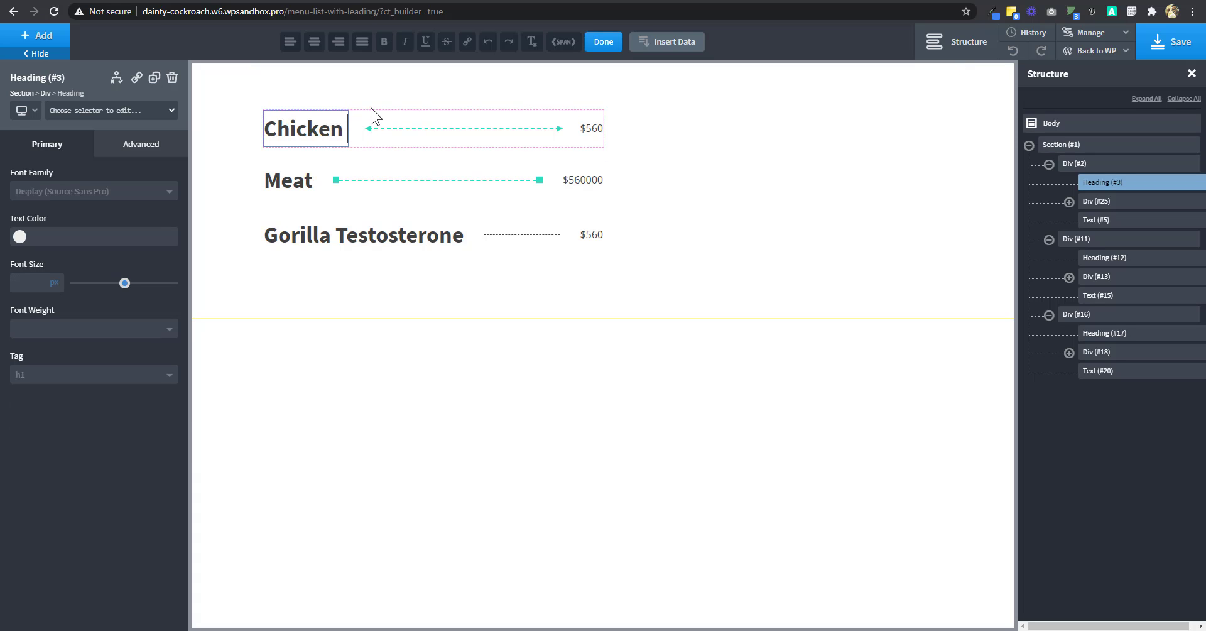
{"action": "type", "text": "flavour"}
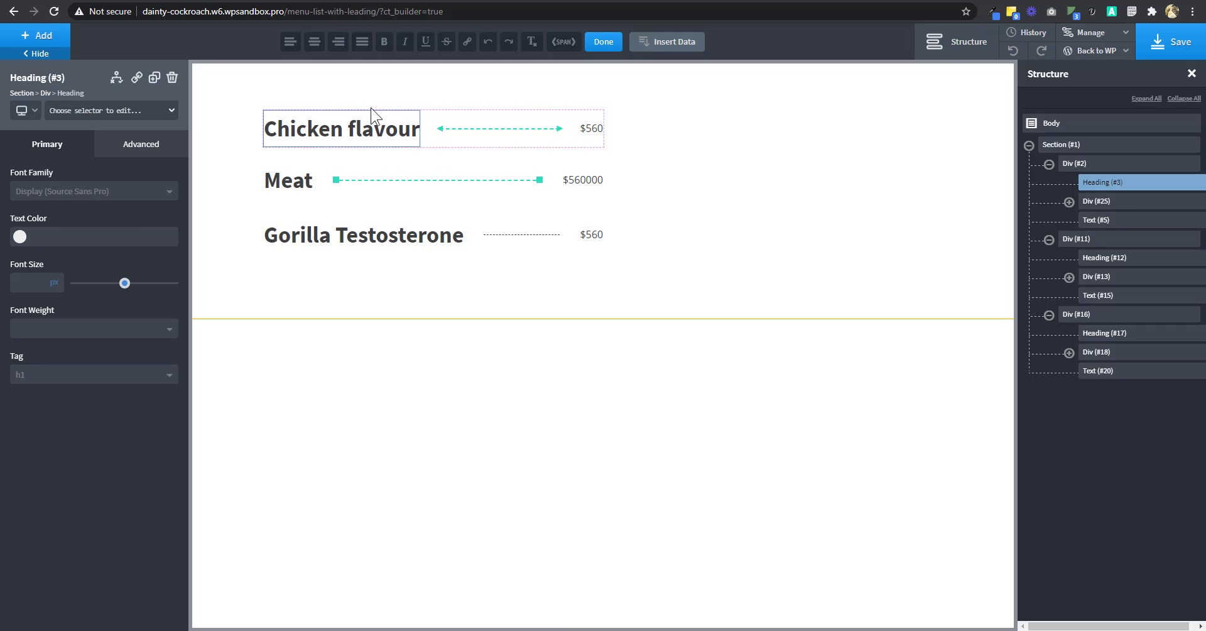
{"action": "left_click", "coordinate": [692, 161]}
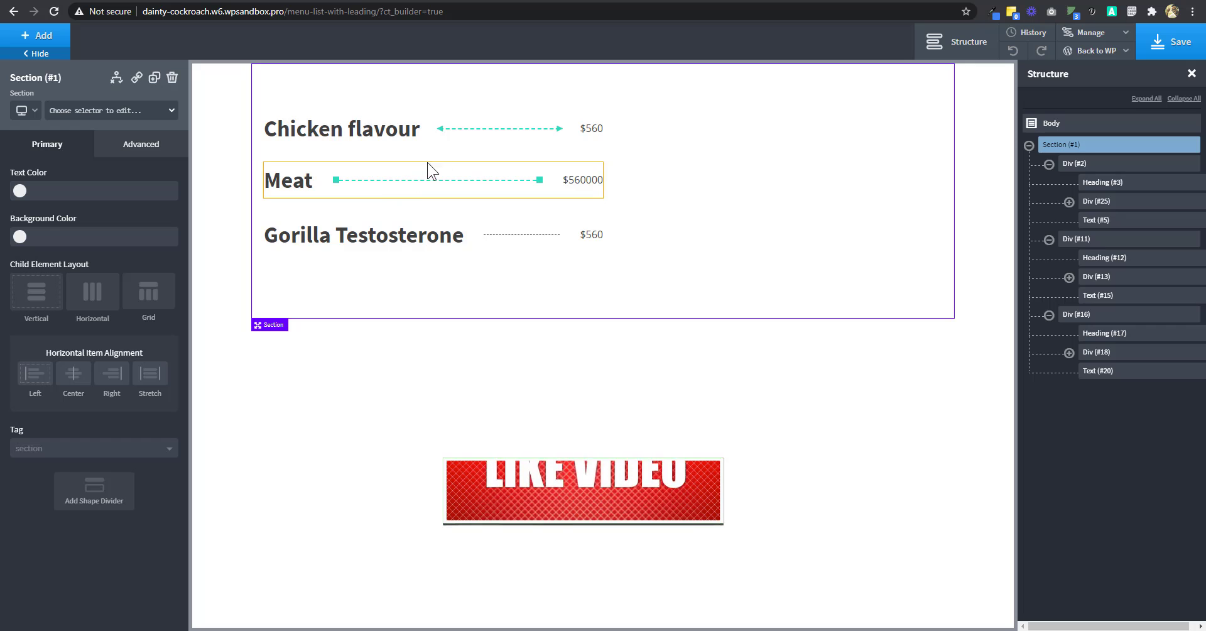
{"action": "left_click", "coordinate": [511, 128]}
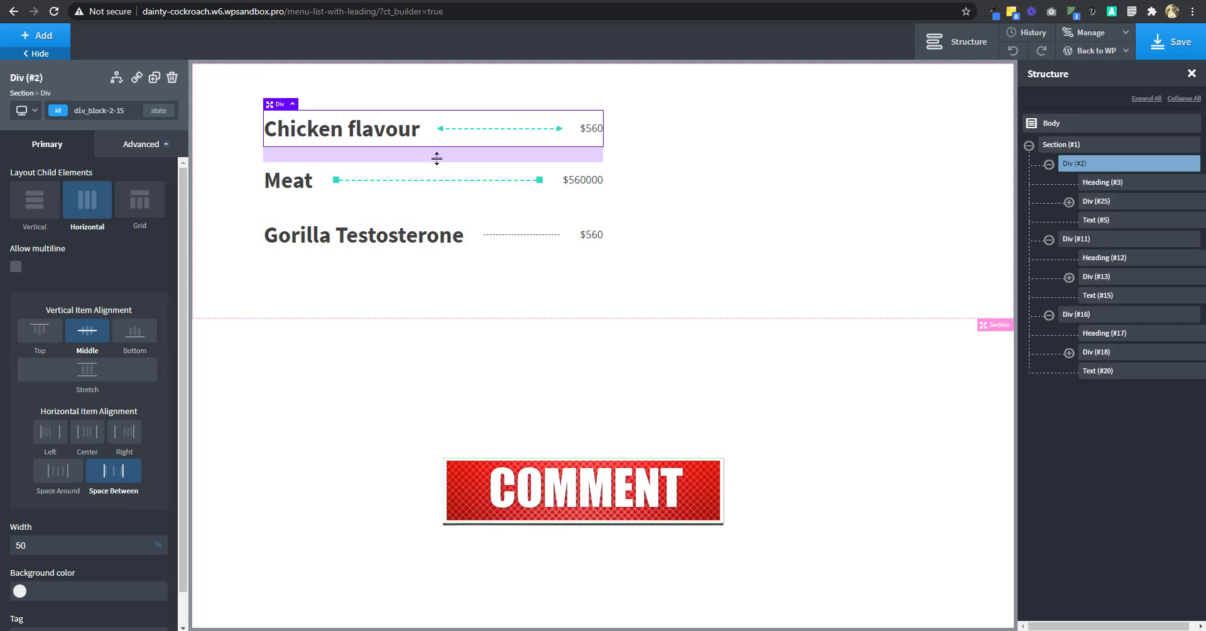
{"action": "left_click", "coordinate": [511, 194]}
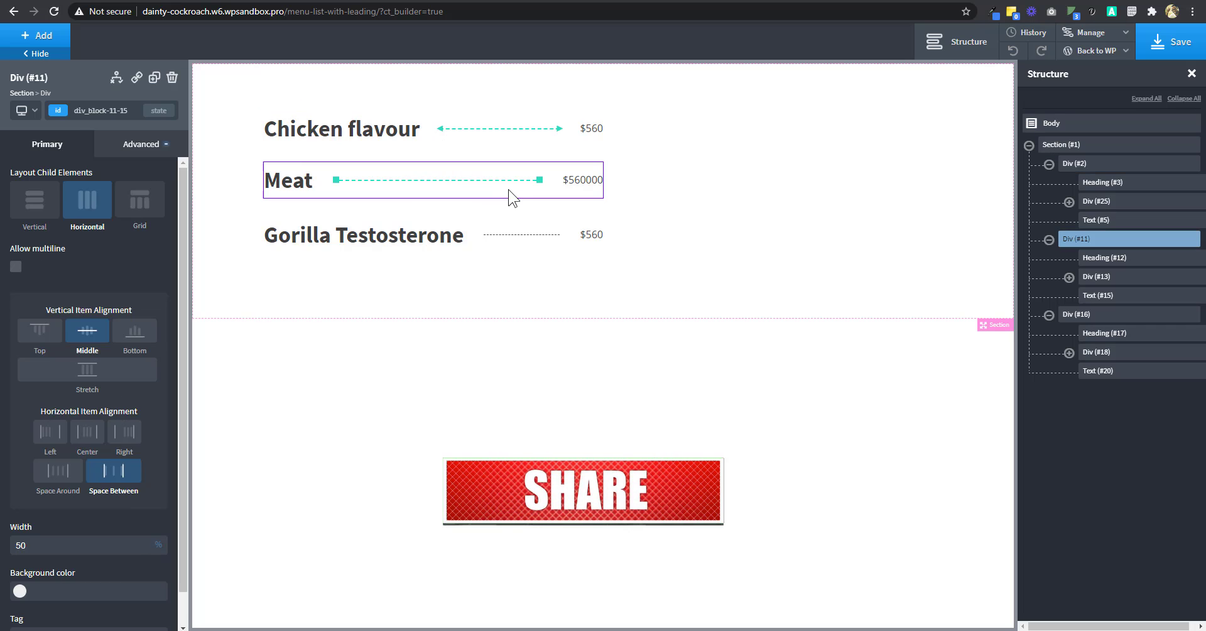
{"action": "left_click", "coordinate": [541, 248]}
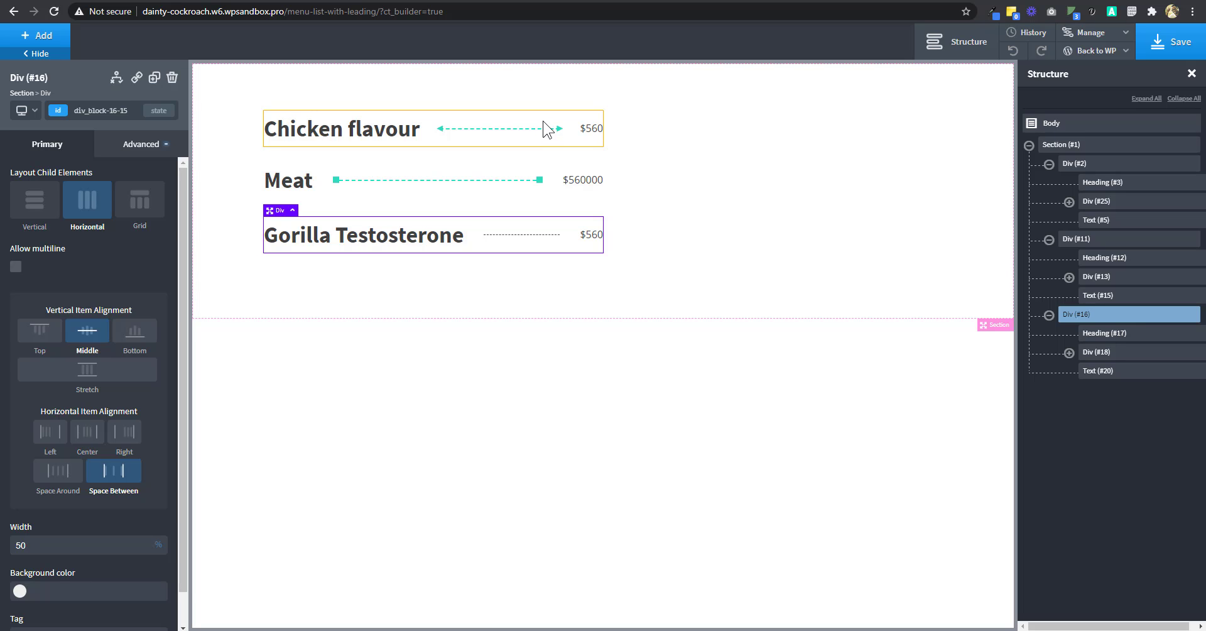
{"action": "left_click", "coordinate": [740, 148]}
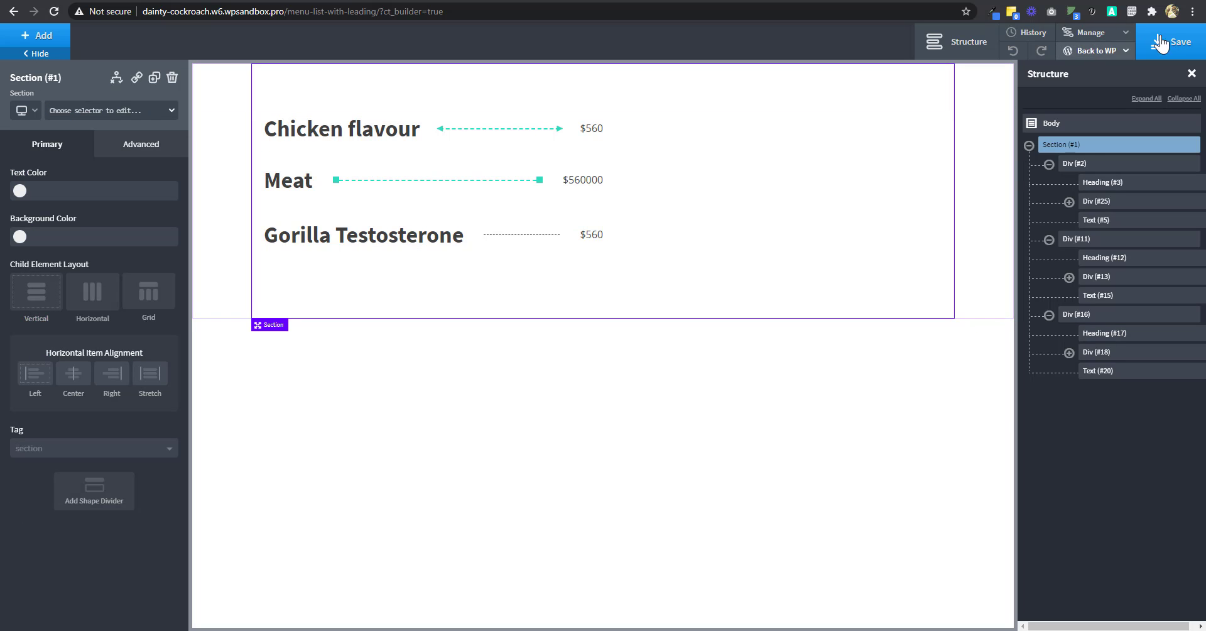